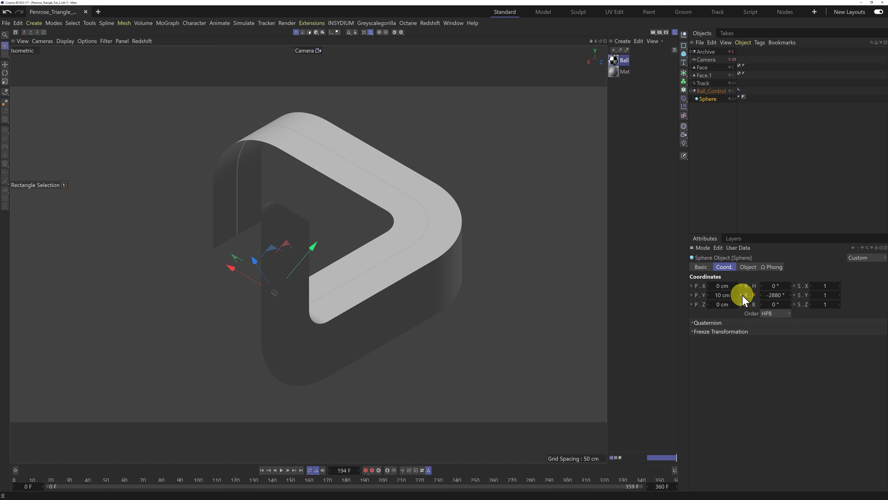
# Step: Keyframe the sphere's R.P rotation at -2880° and play the animation from the start
pyautogui.click(741, 295)
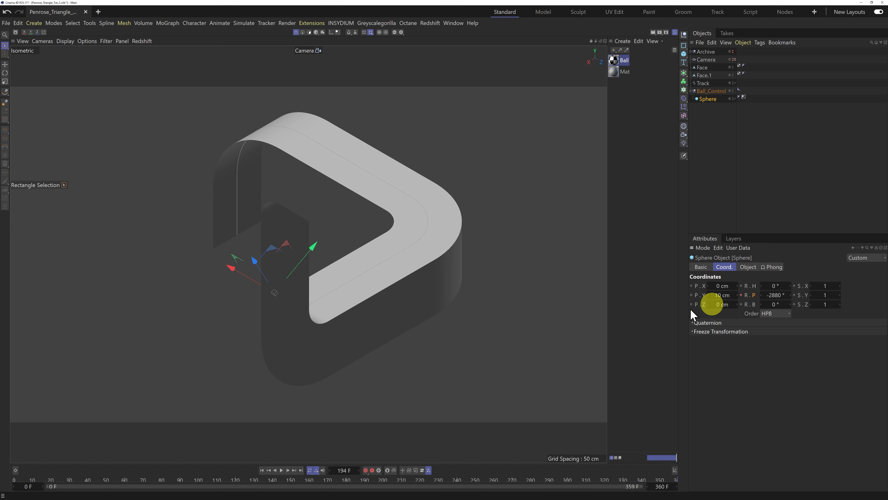
pyautogui.click(693, 184)
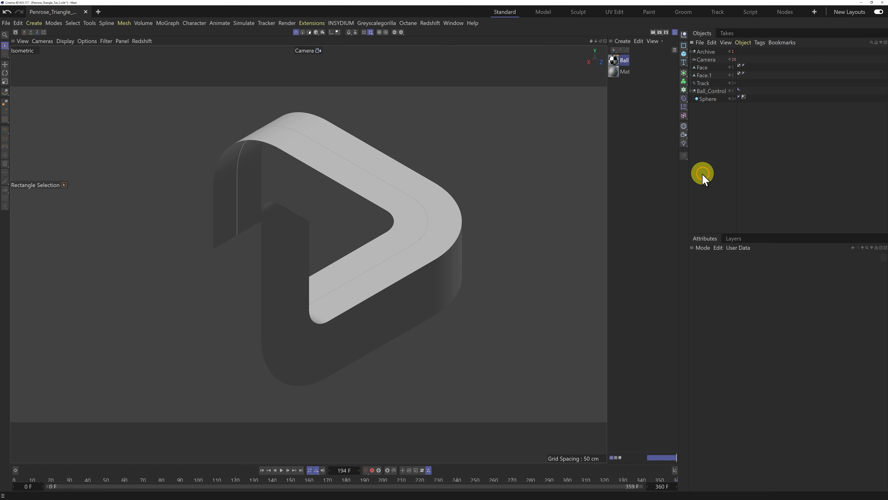
pyautogui.click(261, 470)
pyautogui.click(282, 469)
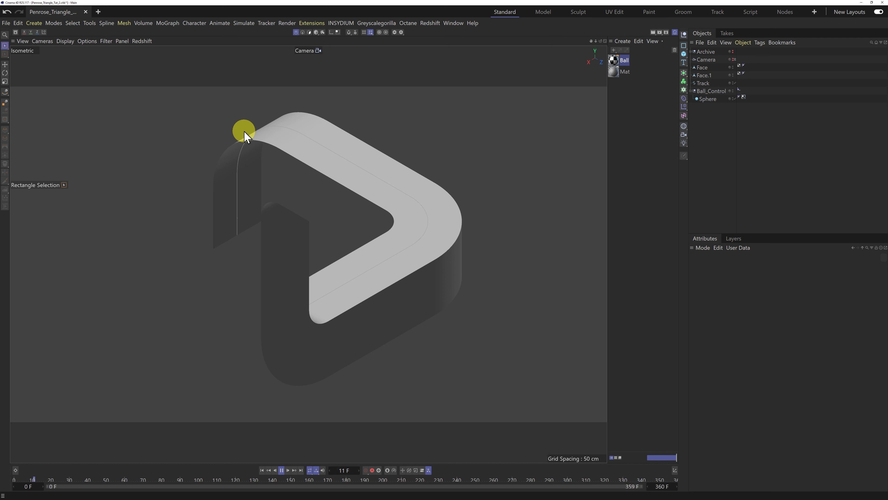
pyautogui.press('F8')
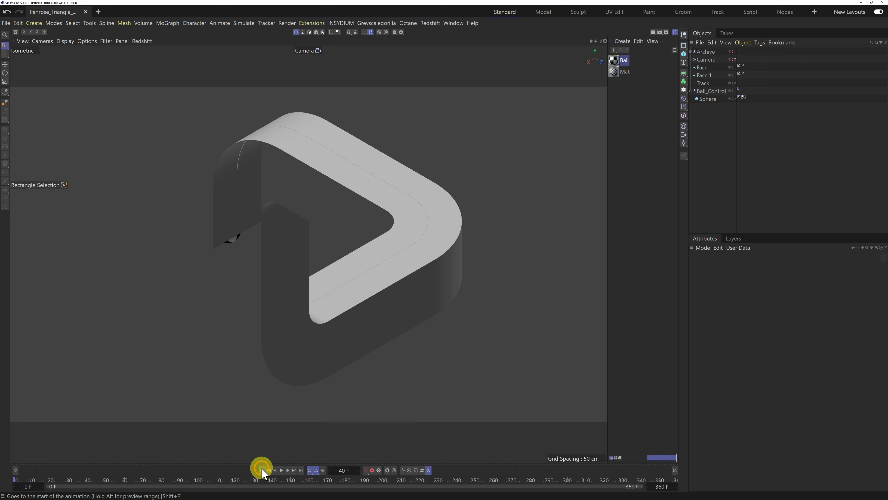
# Step: Set the Sphere's rotation keyframes to linear interpolation in the timeline and preview the rolling animation
pyautogui.click(15, 471)
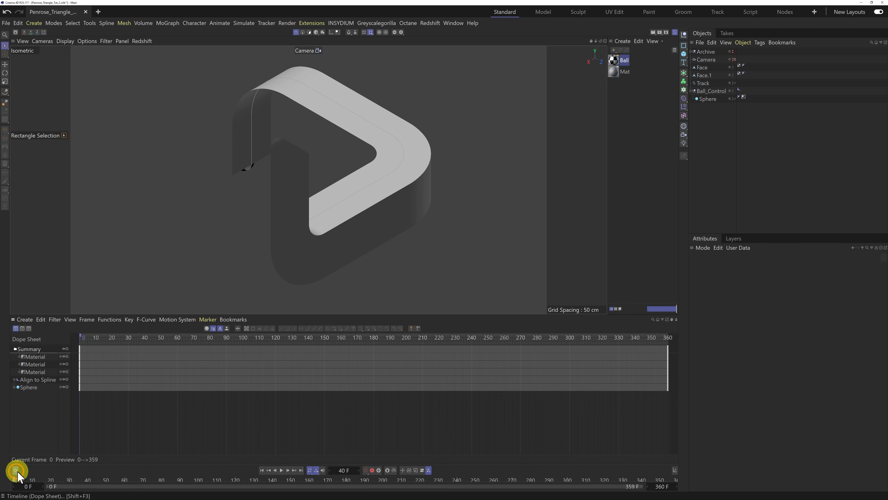
pyautogui.click(31, 387)
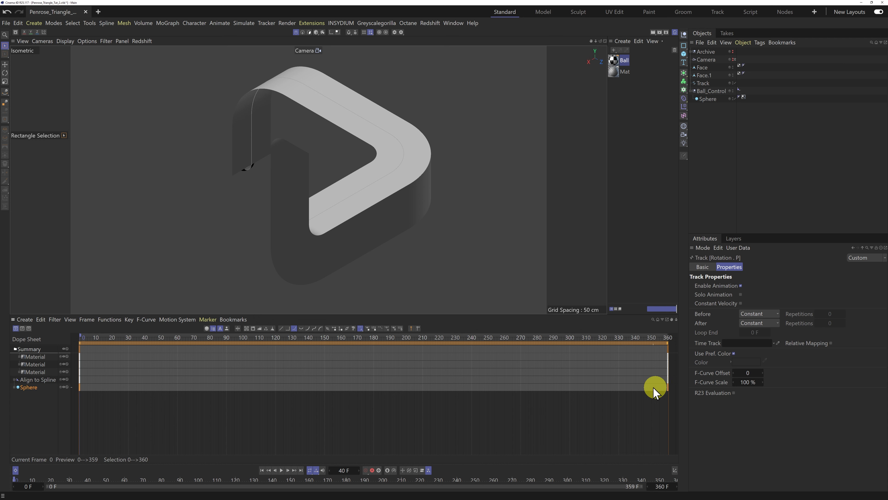
pyautogui.click(282, 328)
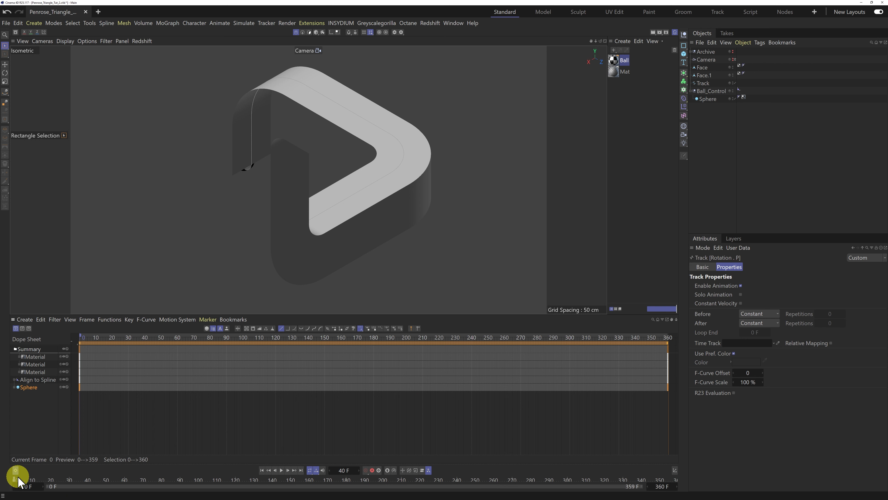
pyautogui.click(15, 471)
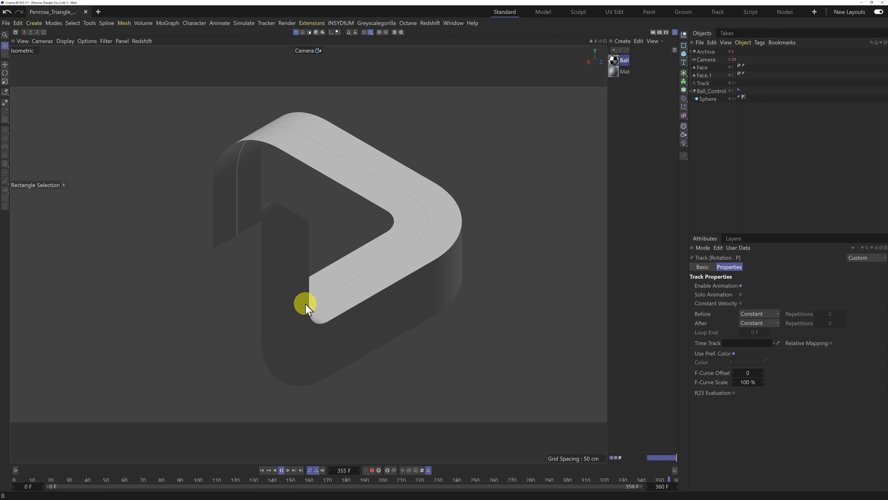
pyautogui.click(282, 470)
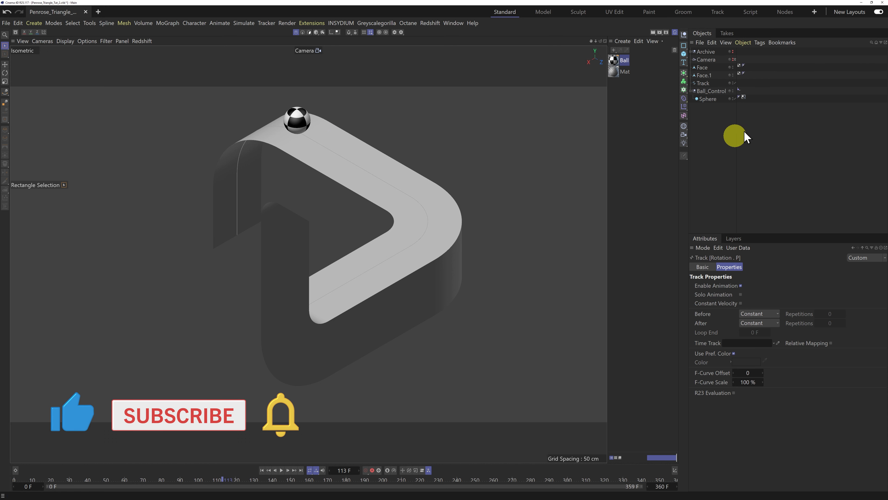
# Step: Delete the Face.1 object and switch to model mode
pyautogui.click(703, 75)
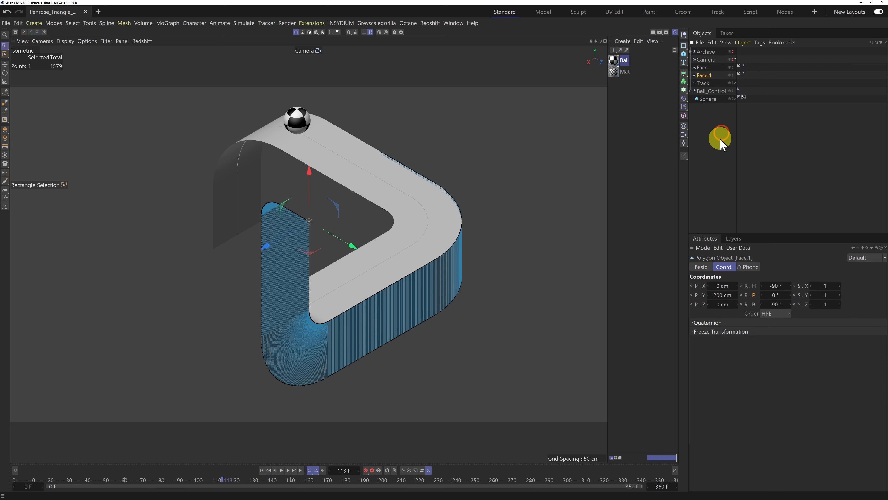
pyautogui.press('Delete')
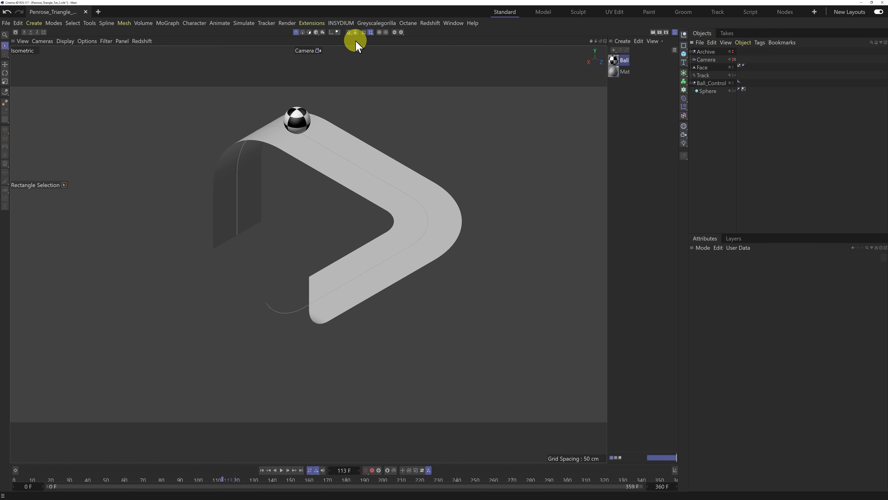
pyautogui.click(316, 32)
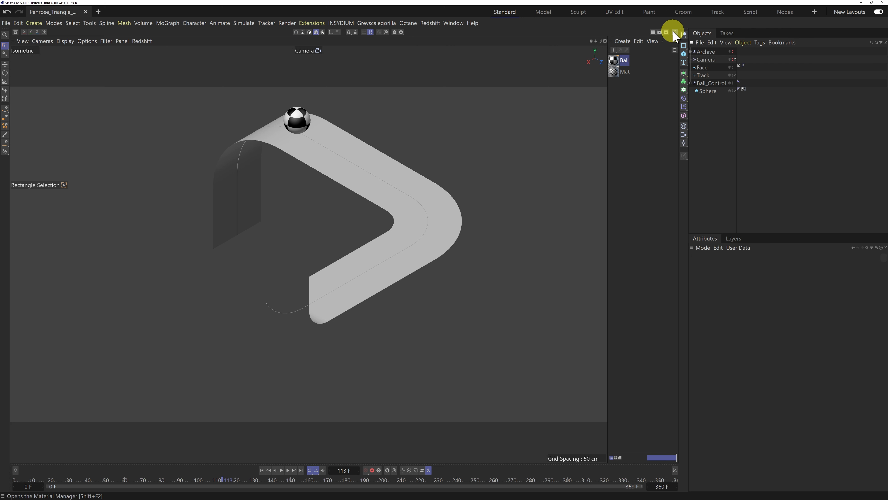
# Step: Add a null at the end of the object hierarchy and rename it Face_Ball_Animation
pyautogui.click(683, 34)
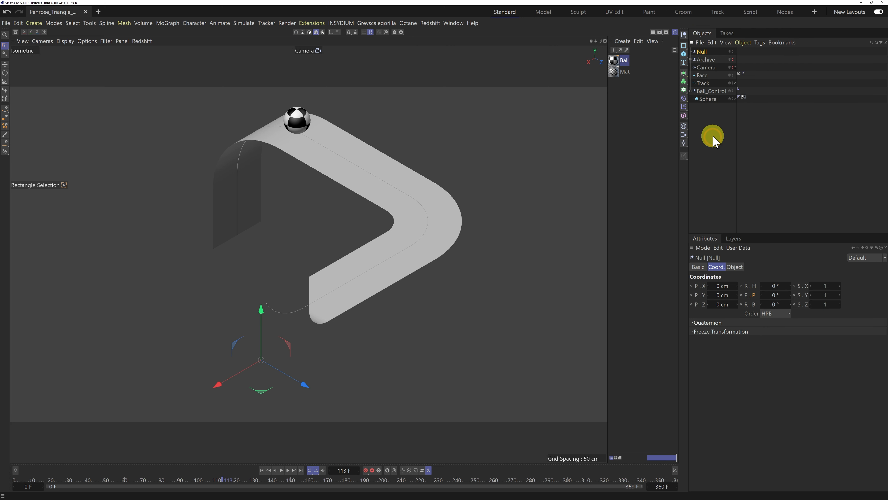
pyautogui.moveTo(705, 54); pyautogui.dragTo(710, 124)
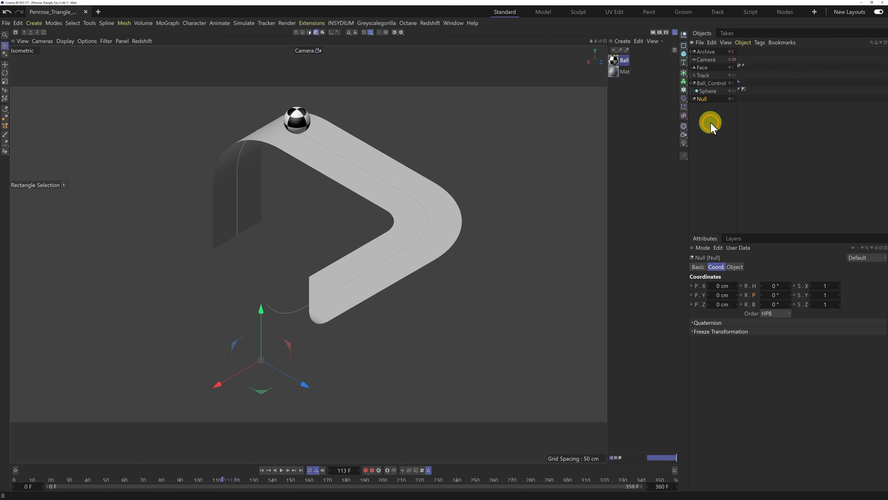
pyautogui.doubleClick(702, 99)
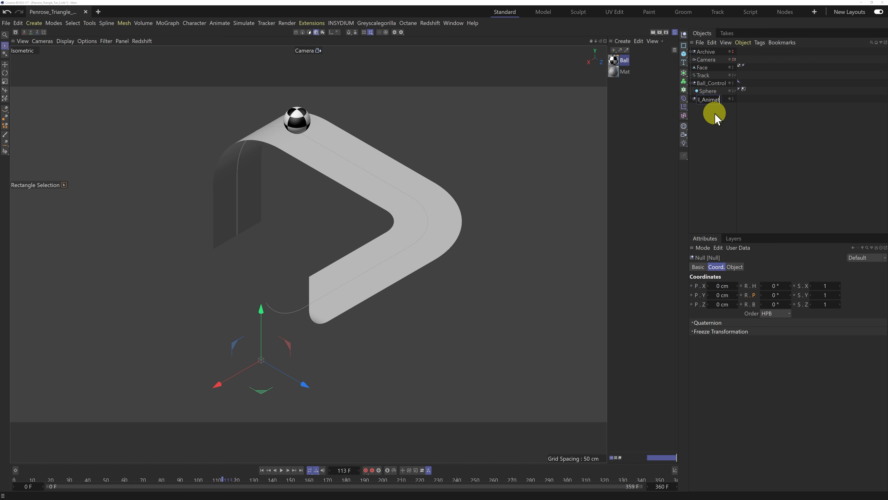
pyautogui.press('Return')
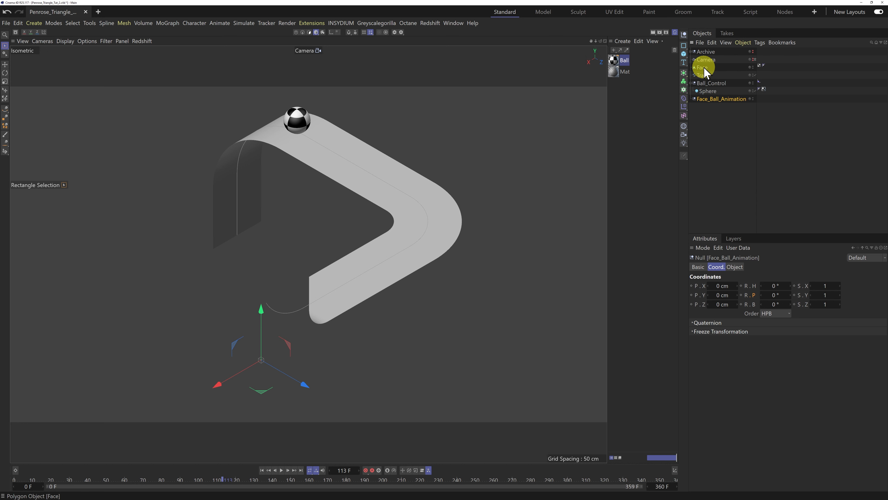
# Step: Nest Face, Track and Ball_Control with its sphere under the Face_Ball_Animation null
pyautogui.moveTo(702, 68); pyautogui.dragTo(715, 100)
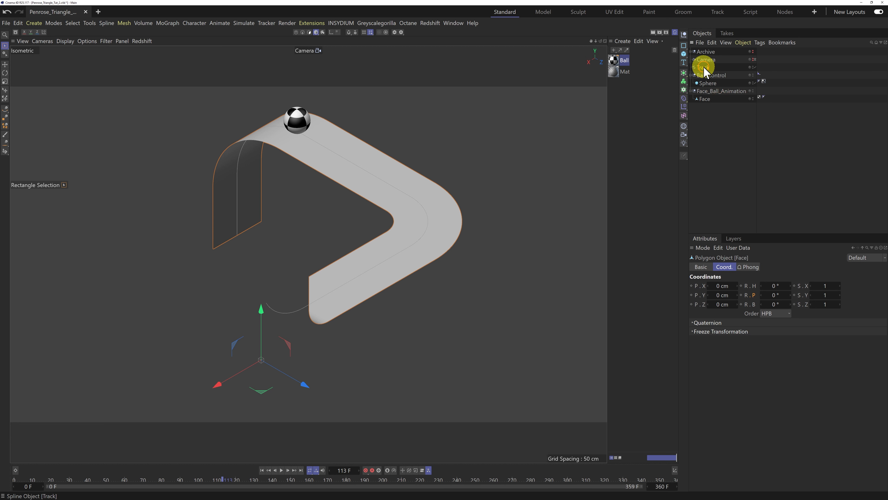
pyautogui.moveTo(704, 68); pyautogui.dragTo(715, 106)
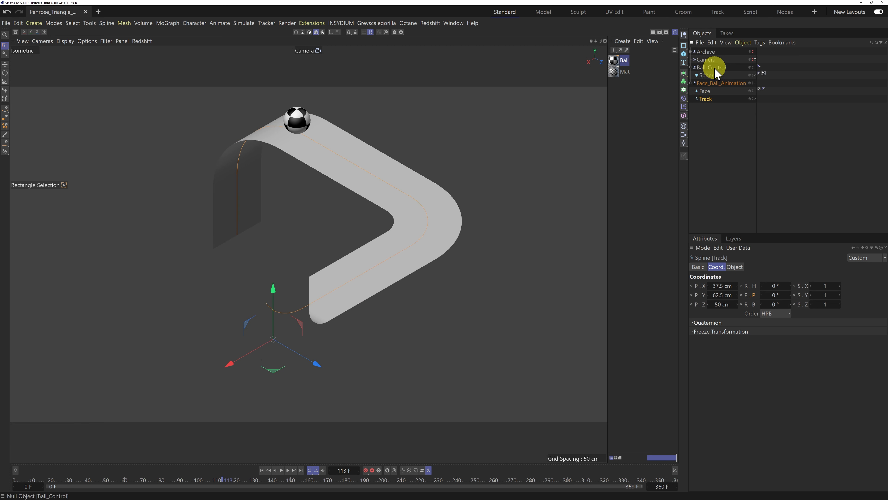
pyautogui.moveTo(709, 68); pyautogui.dragTo(714, 104)
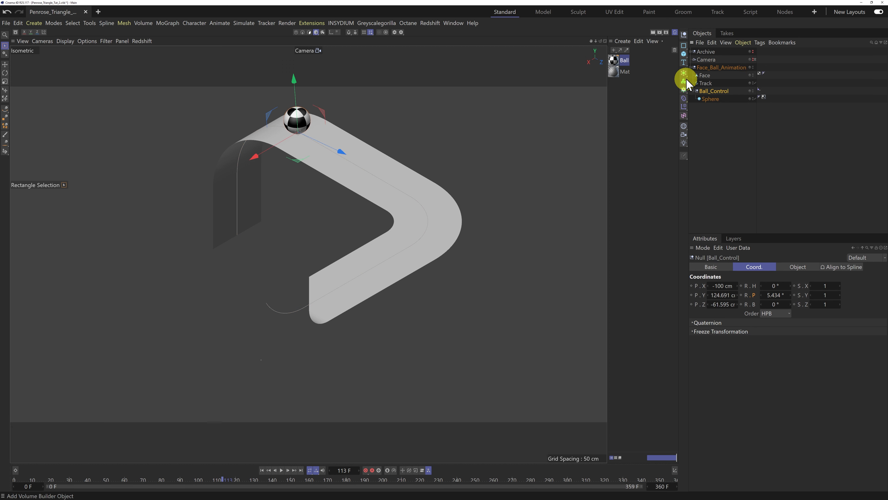
# Step: Collapse the Face_Ball_Animation group and make two duplicates of it
pyautogui.click(692, 67)
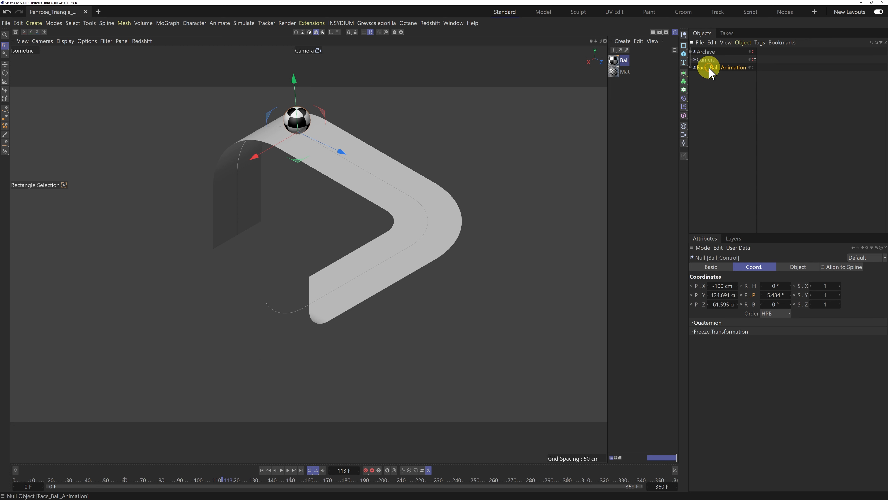
pyautogui.click(710, 68)
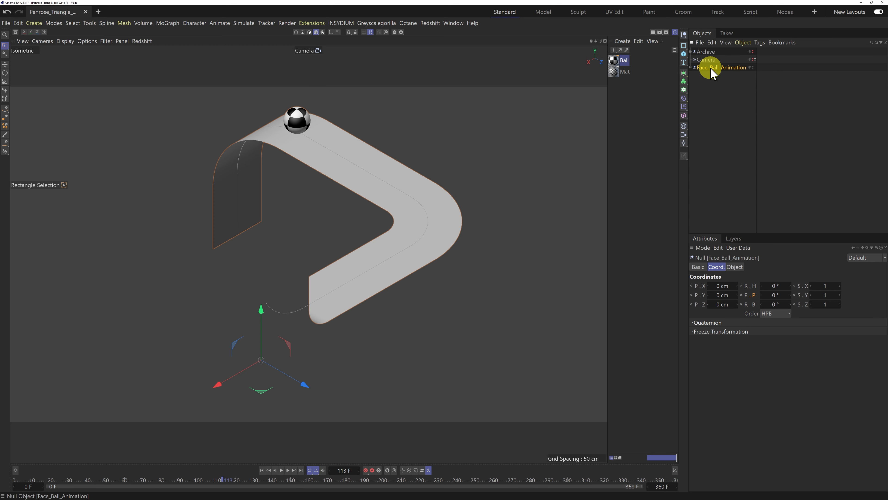
pyautogui.keyDown('ctrl'); pyautogui.moveTo(711, 73); pyautogui.dragTo(719, 84); pyautogui.keyUp('ctrl')
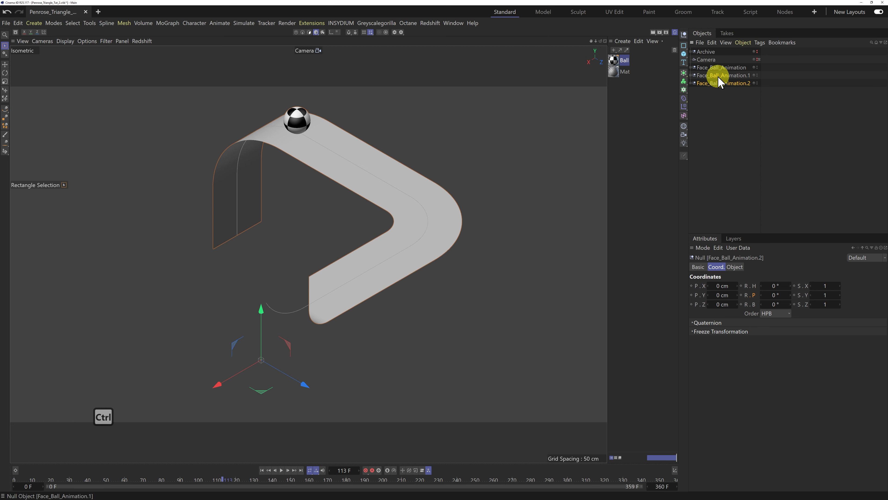
# Step: Set Face_Ball_Animation.1 to R.H -90°, R.B -90° and P.Y 200 cm
pyautogui.click(775, 286)
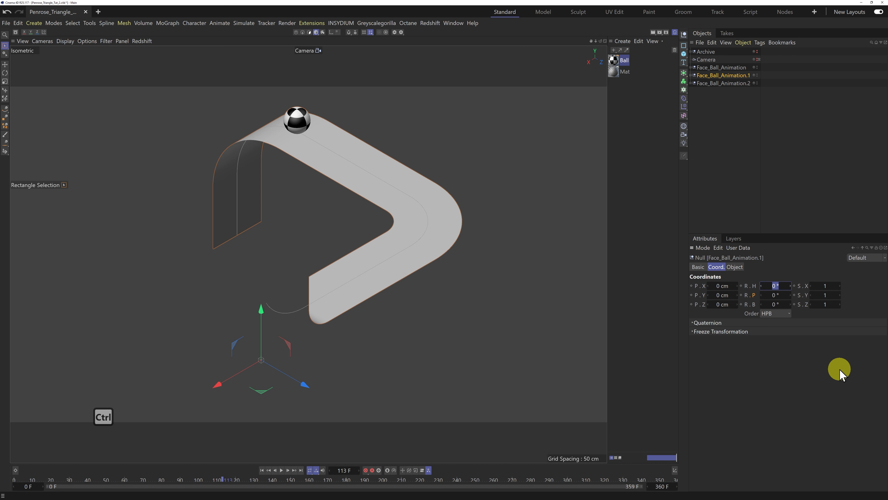
pyautogui.click(774, 304)
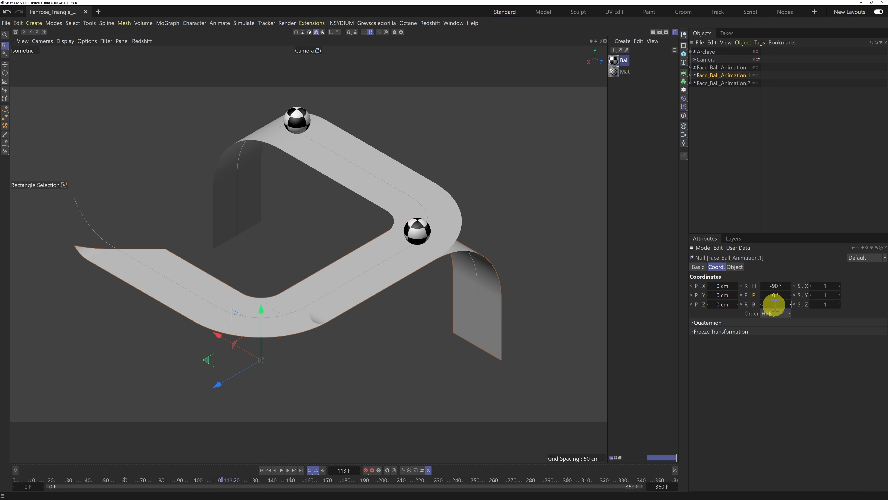
pyautogui.write('-90')
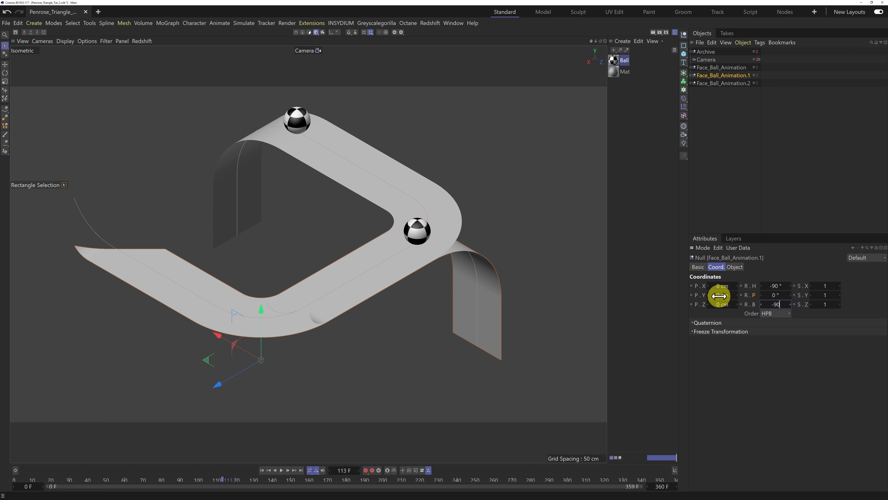
pyautogui.click(720, 296)
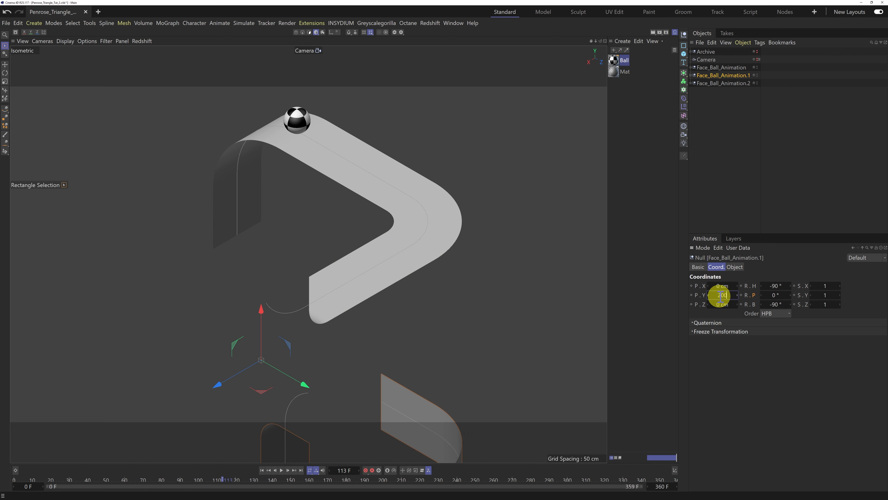
pyautogui.write('200')
pyautogui.click(773, 323)
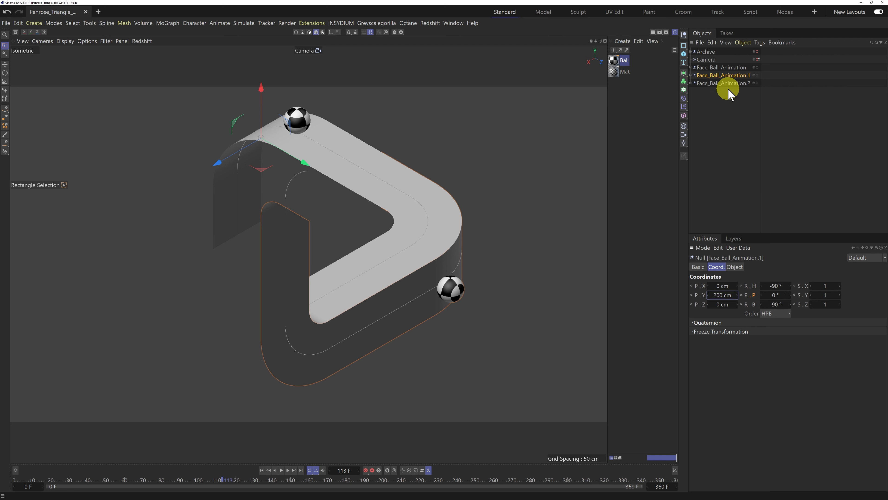
# Step: Set Face_Ball_Animation.2 to R.P 90°, R.B 90° and P.X -200 cm
pyautogui.click(724, 83)
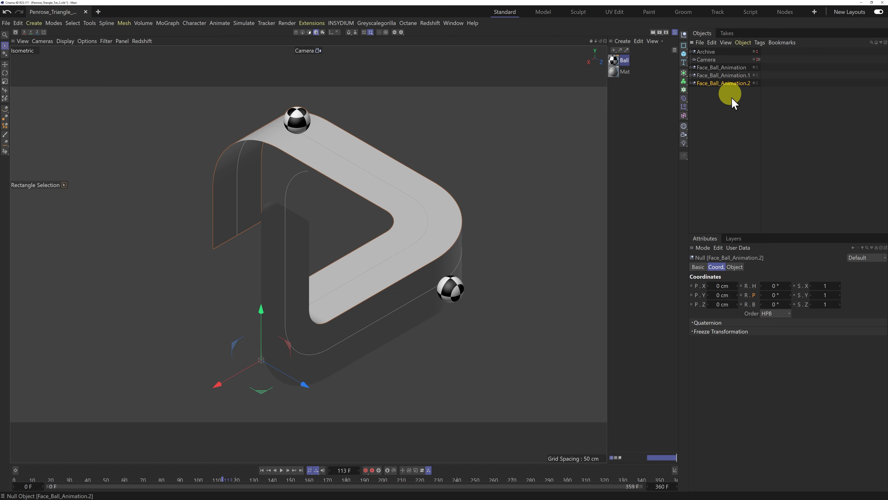
pyautogui.click(776, 295)
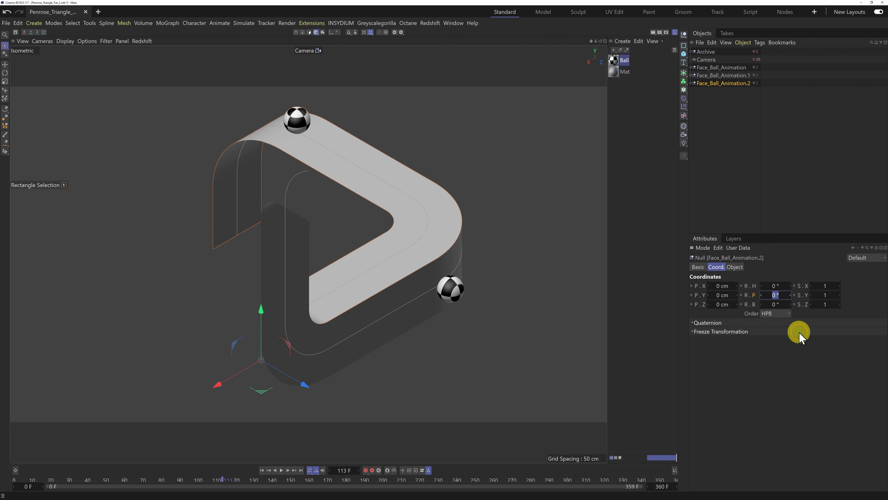
pyautogui.write('90')
pyautogui.click(774, 304)
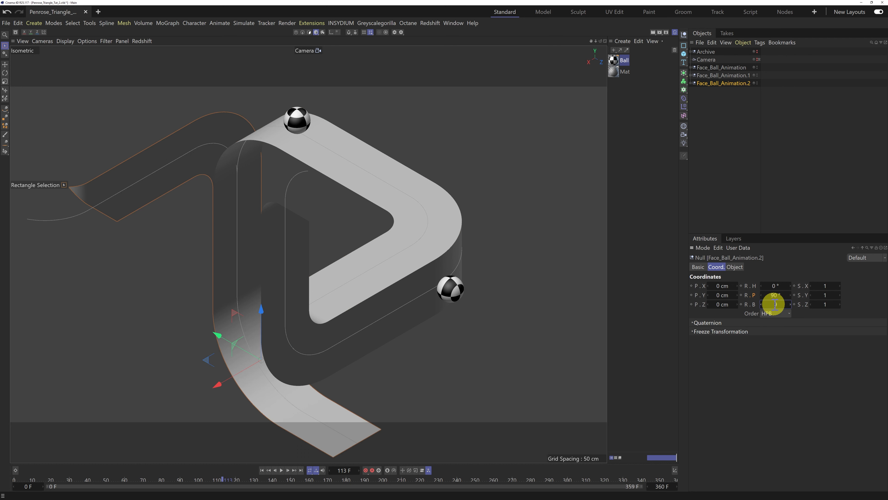
pyautogui.press('Return')
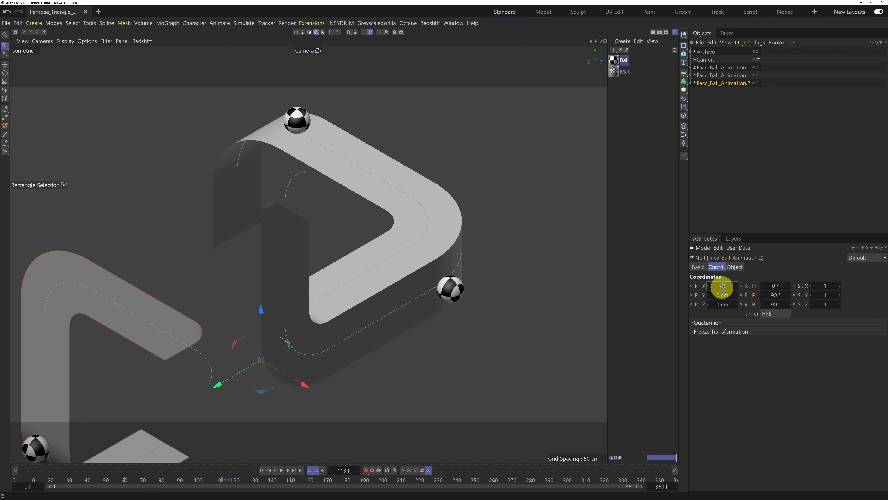
pyautogui.click(723, 286)
pyautogui.write('-200')
pyautogui.press('Return')
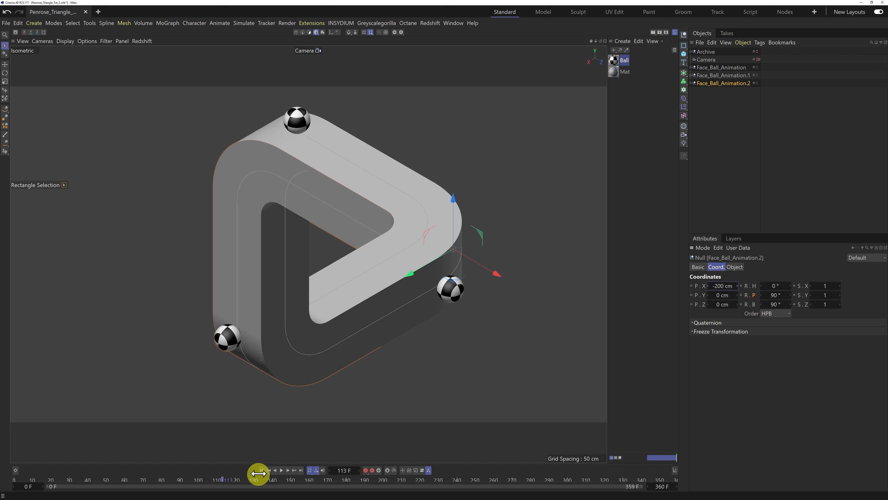
# Step: Play the animation from the start to check the three balls rolling along the triangle's faces
pyautogui.click(273, 470)
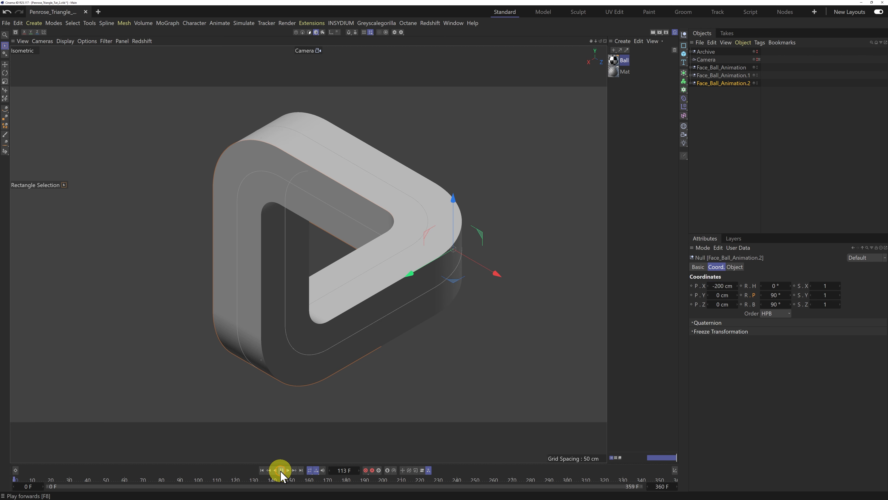
pyautogui.click(281, 471)
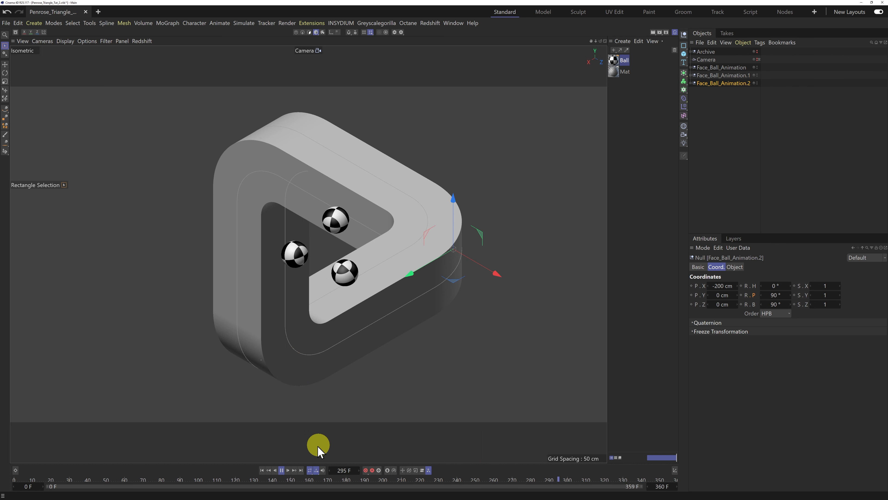
pyautogui.click(282, 470)
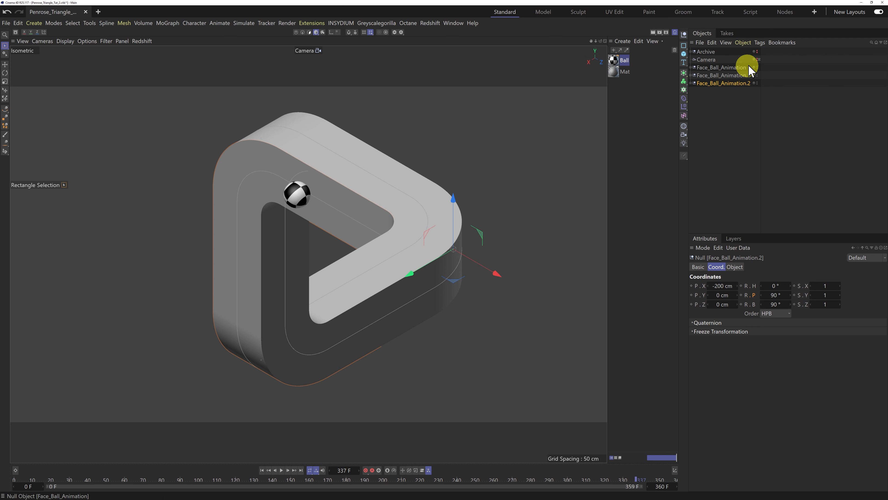
# Step: Inspect the open geometry outside the isometric camera, and replay the ball animation through the camera
pyautogui.click(757, 60)
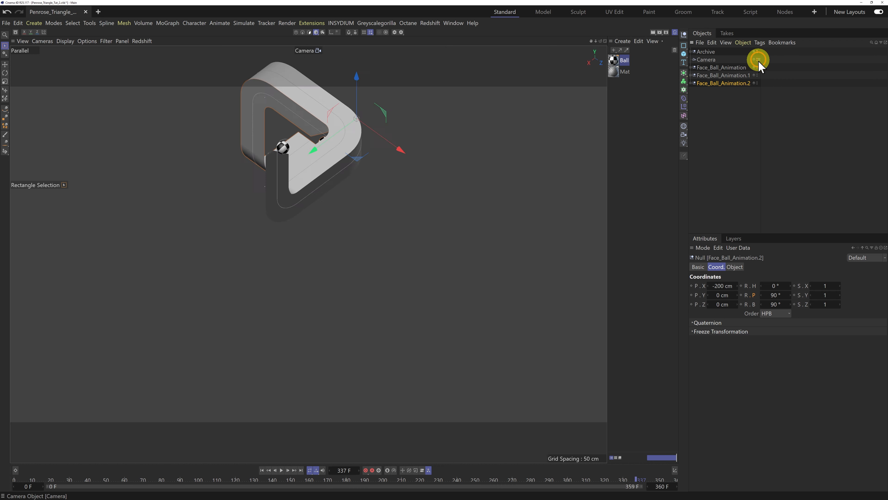
pyautogui.moveTo(596, 41); pyautogui.dragTo(443, 250)
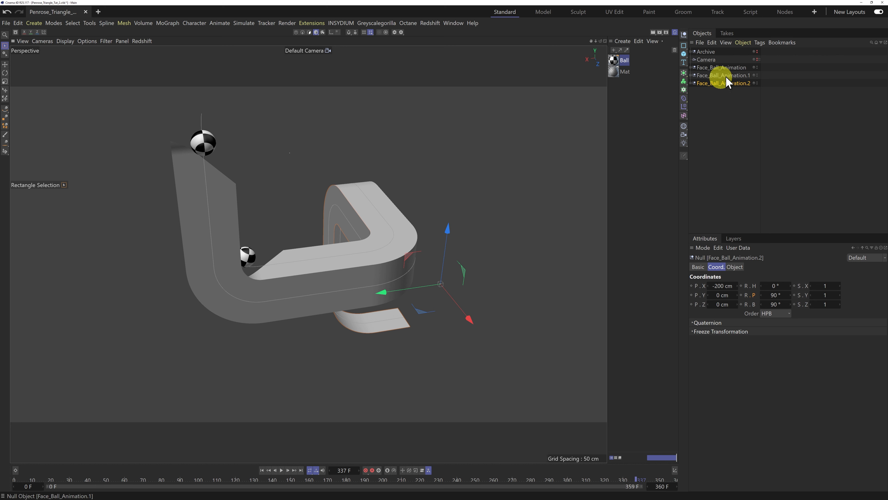
pyautogui.click(757, 59)
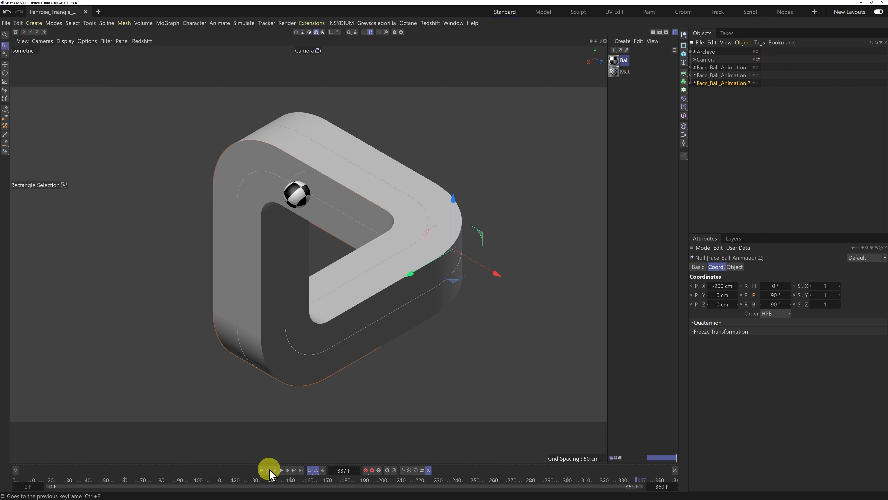
pyautogui.click(282, 470)
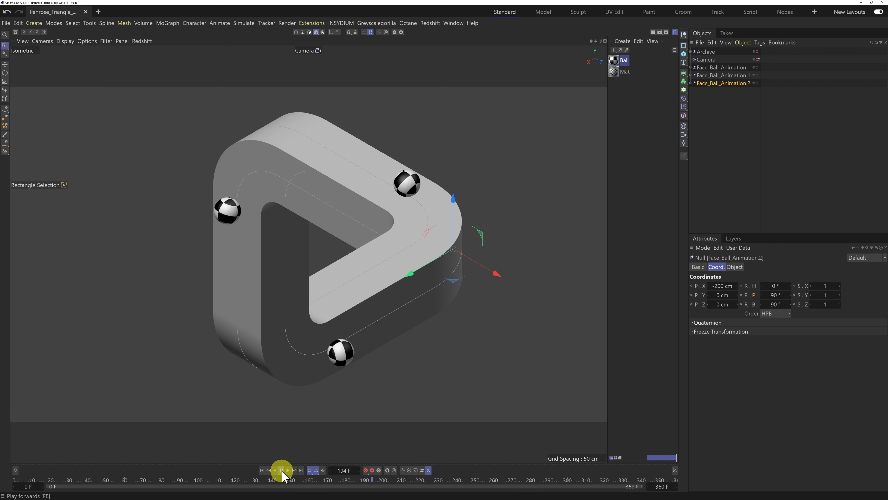
pyautogui.click(281, 470)
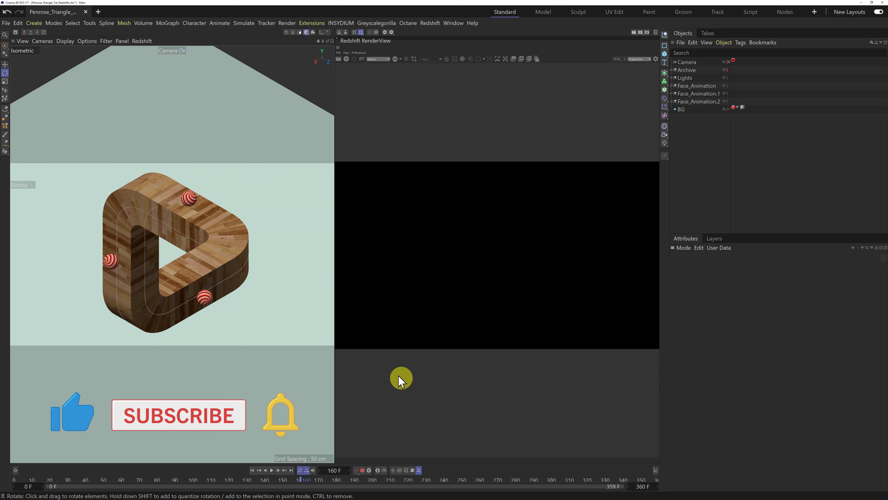
# Step: Start the live Redshift render with the Camera object selected, and switch the viewport to the default camera
pyautogui.click(692, 63)
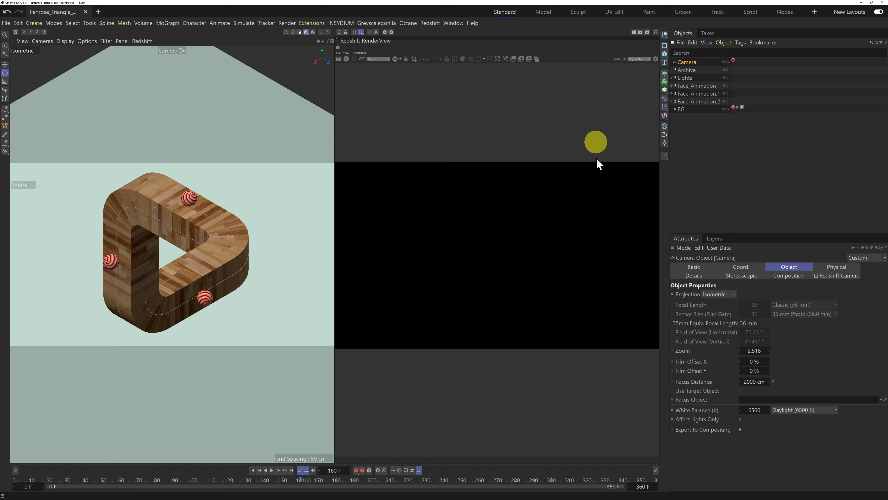
pyautogui.click(346, 59)
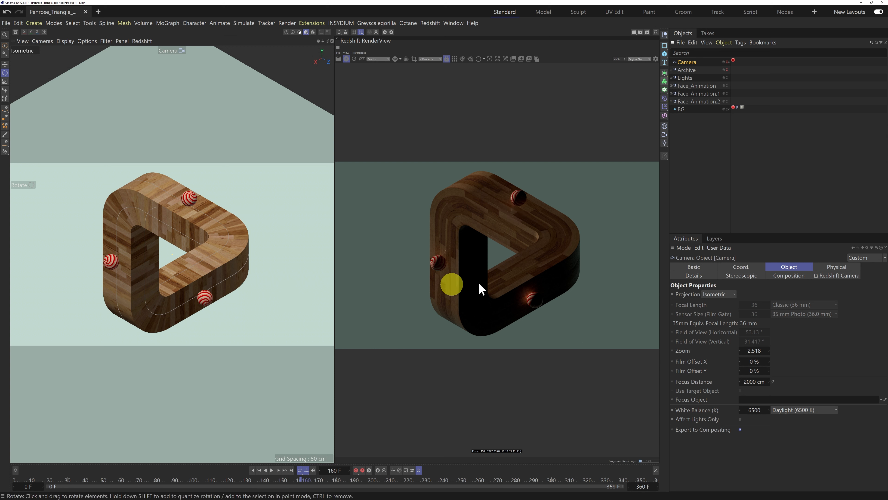
pyautogui.click(728, 62)
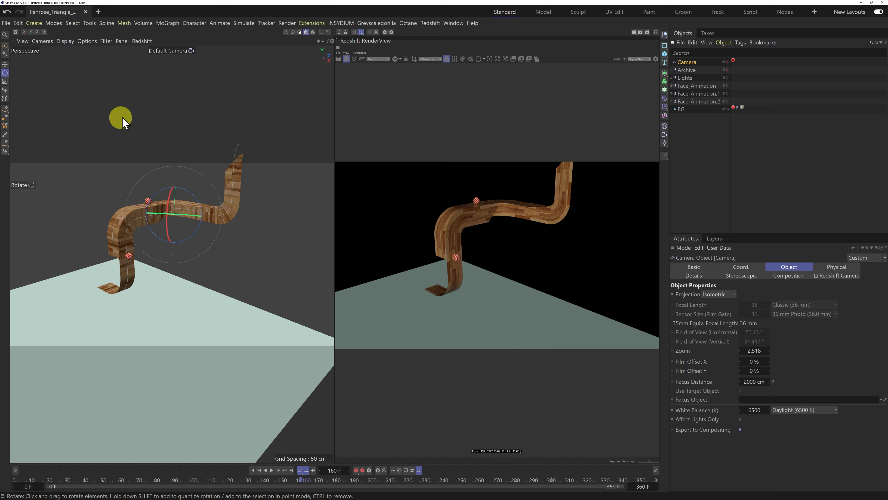
# Step: Add a standard Redshift camera and make it the active viewport camera
pyautogui.click(23, 41)
pyautogui.click(39, 72)
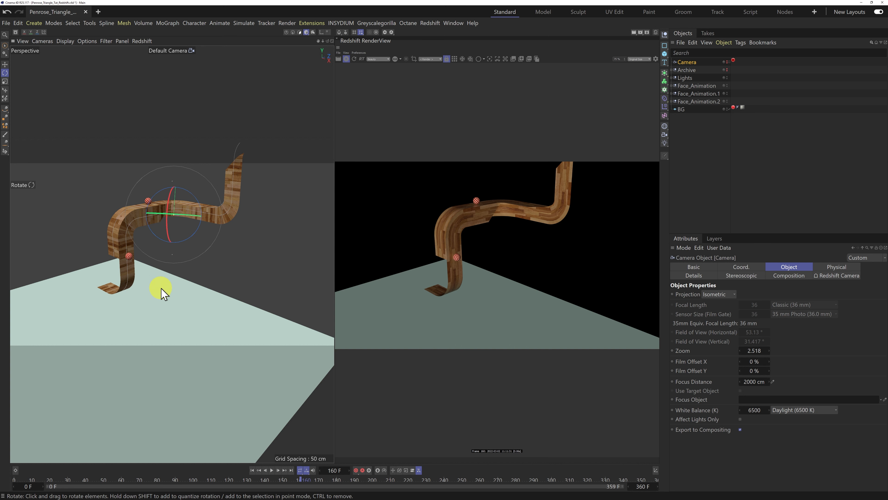
pyautogui.click(430, 23)
pyautogui.moveTo(439, 53)
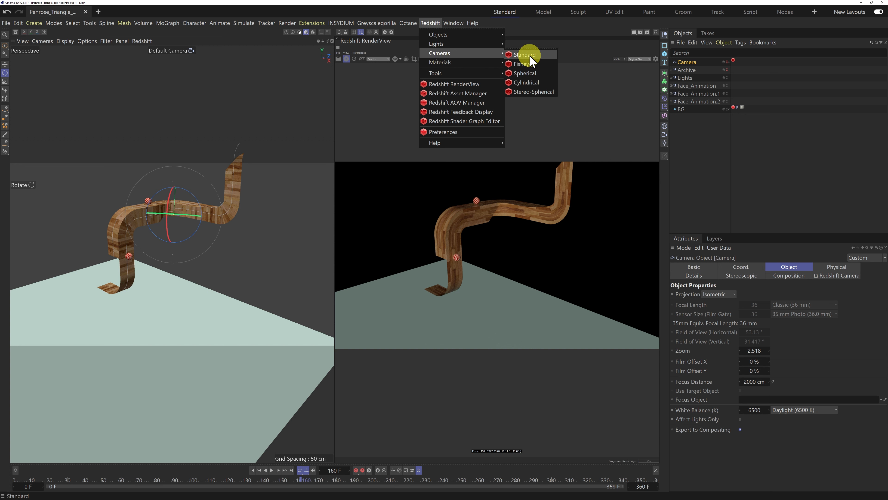
pyautogui.click(528, 55)
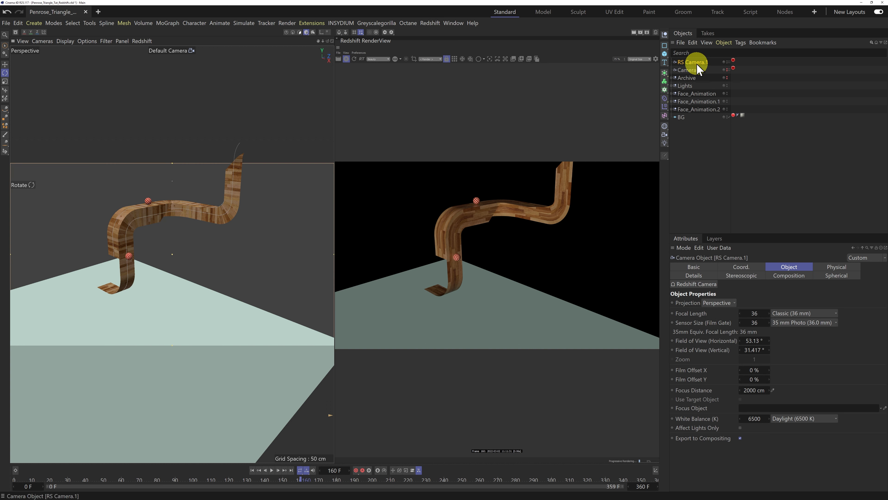
pyautogui.click(732, 61)
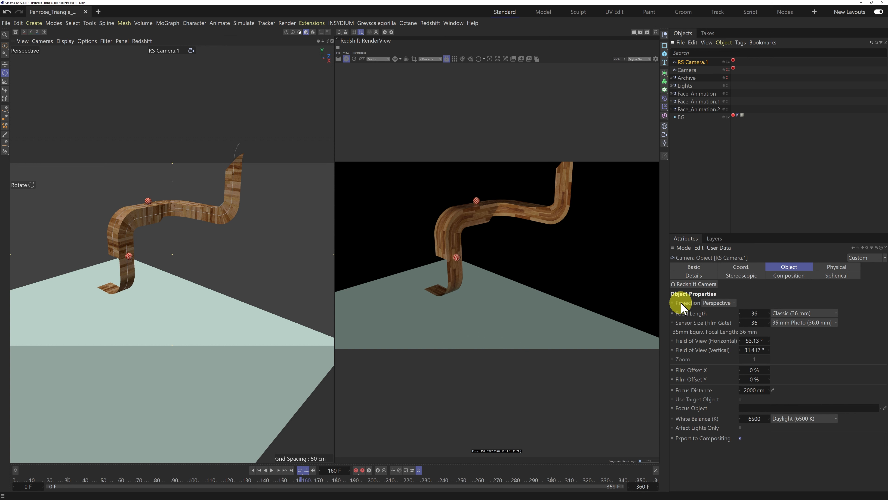
# Step: Set the new Redshift camera's projection to Isometric and frame the triangle at a zoom of about 2.487
pyautogui.click(718, 303)
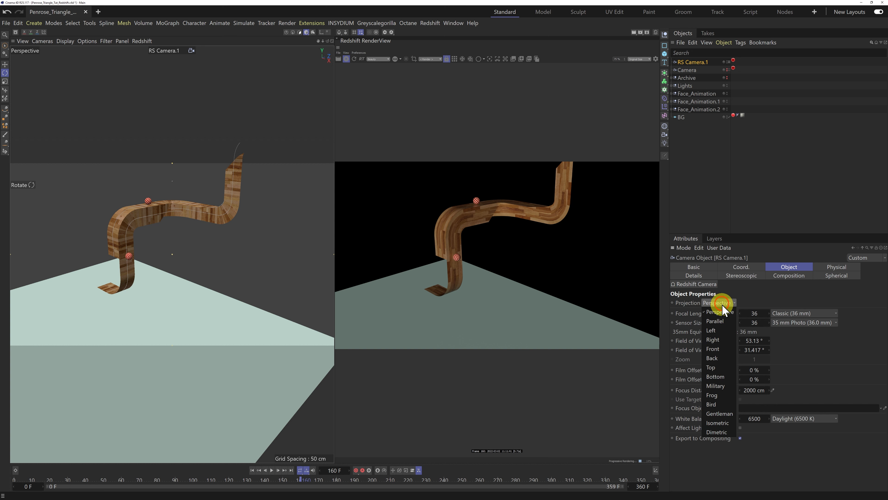
pyautogui.click(725, 422)
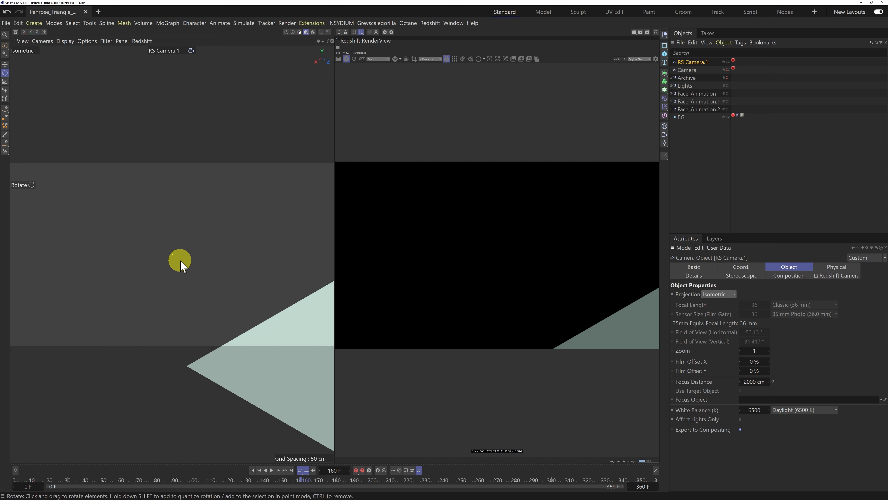
pyautogui.scroll(-5, 181, 261)
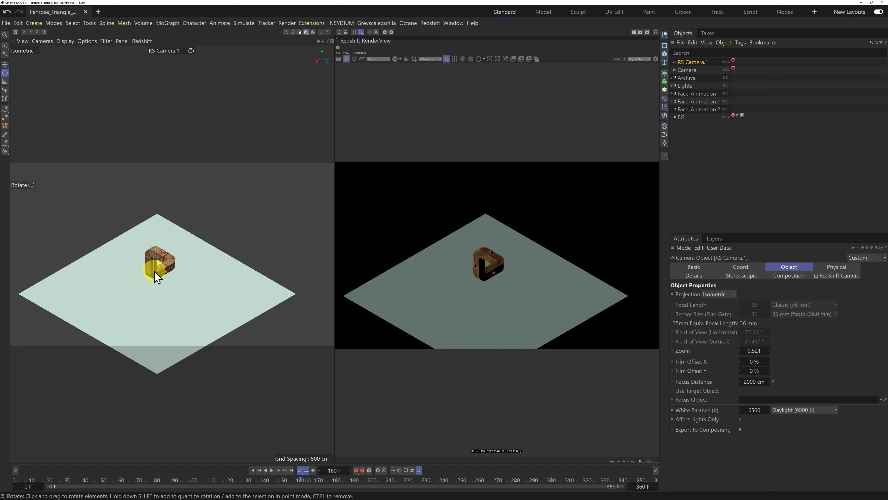
pyautogui.scroll(10, 158, 274)
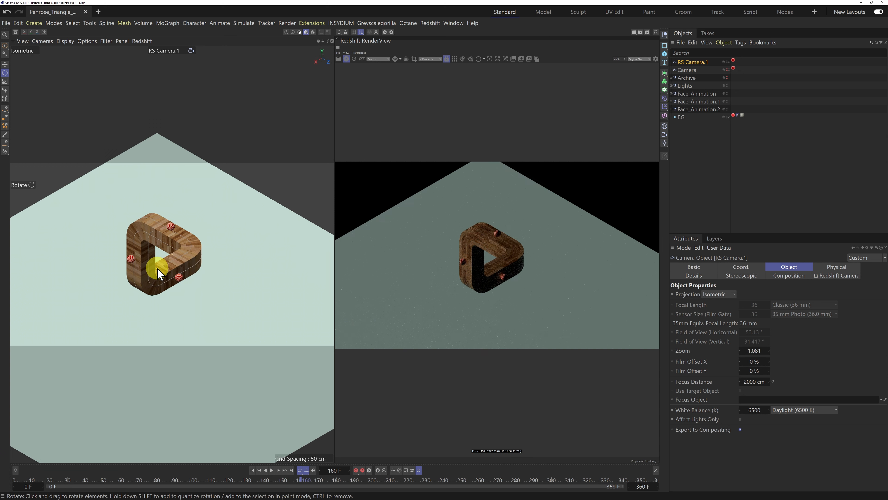
pyautogui.scroll(3, 159, 273)
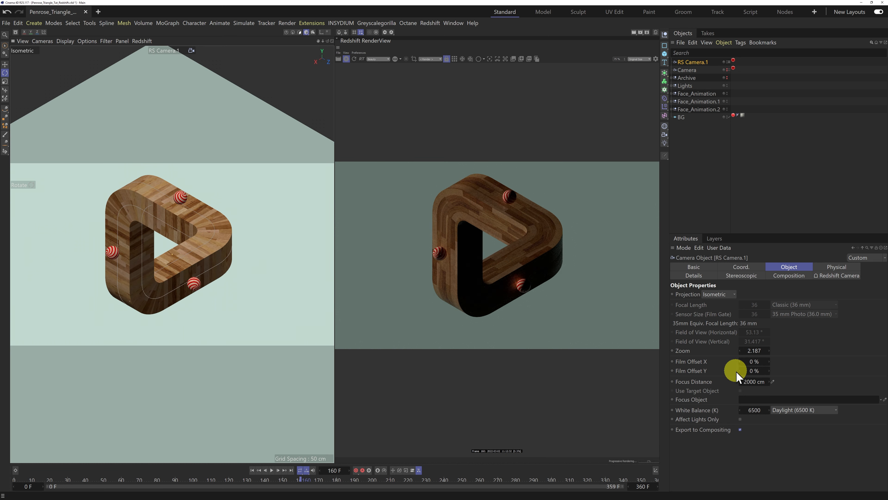
pyautogui.moveTo(761, 351); pyautogui.dragTo(751, 353)
pyautogui.moveTo(319, 41); pyautogui.dragTo(334, 249)
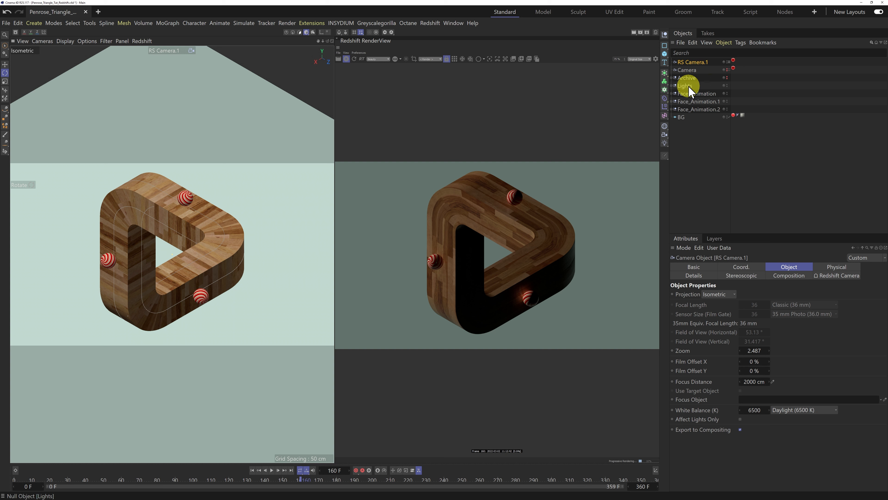
# Step: Select the BG plane and check its placement below the triangle in the front view, returning to the camera view
pyautogui.click(681, 117)
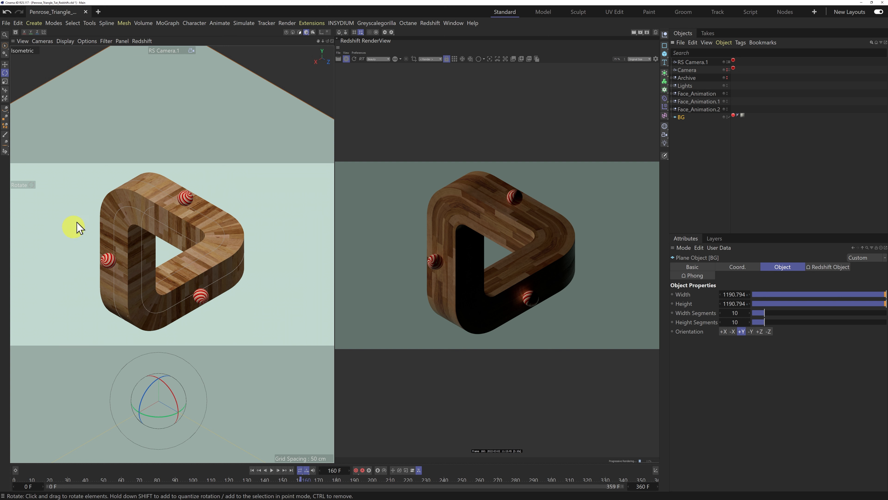
pyautogui.click(123, 41)
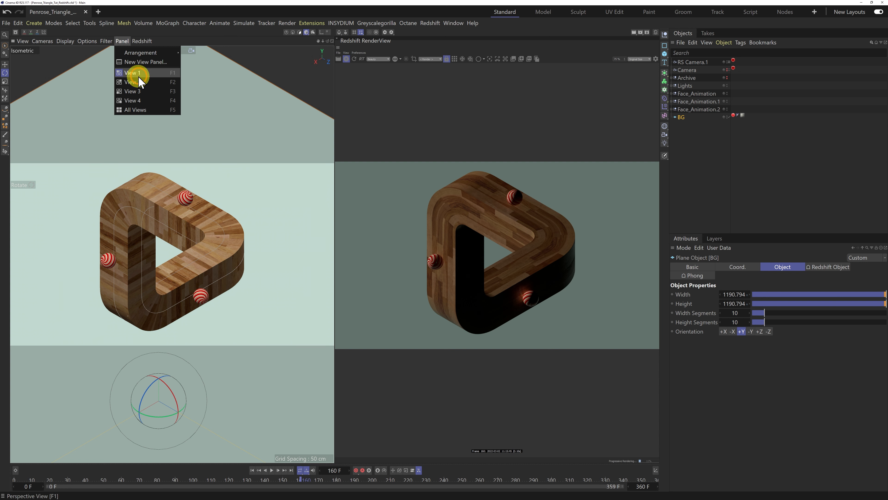
pyautogui.click(135, 100)
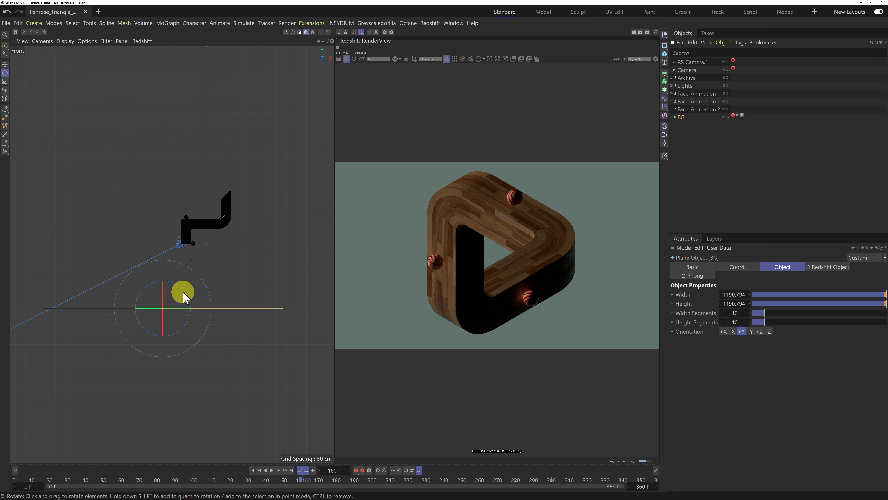
pyautogui.click(123, 42)
pyautogui.click(131, 73)
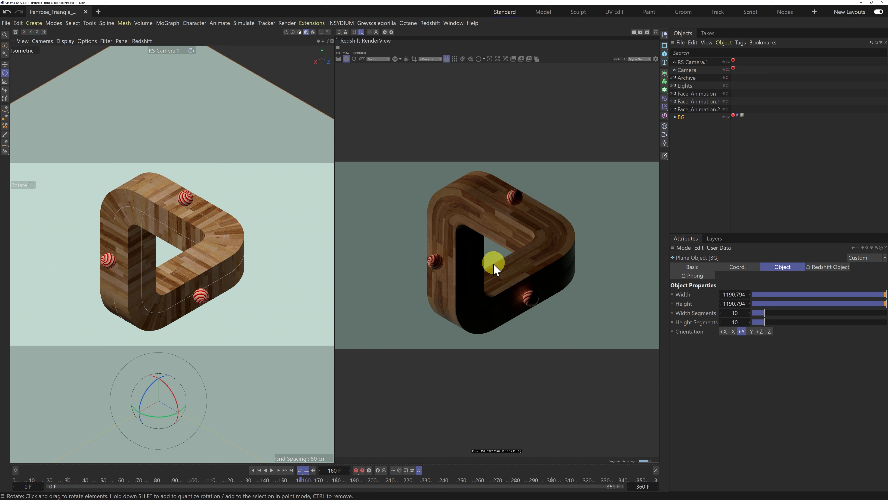
# Step: Expand the Lights group and enable the RS Dome Light
pyautogui.click(672, 86)
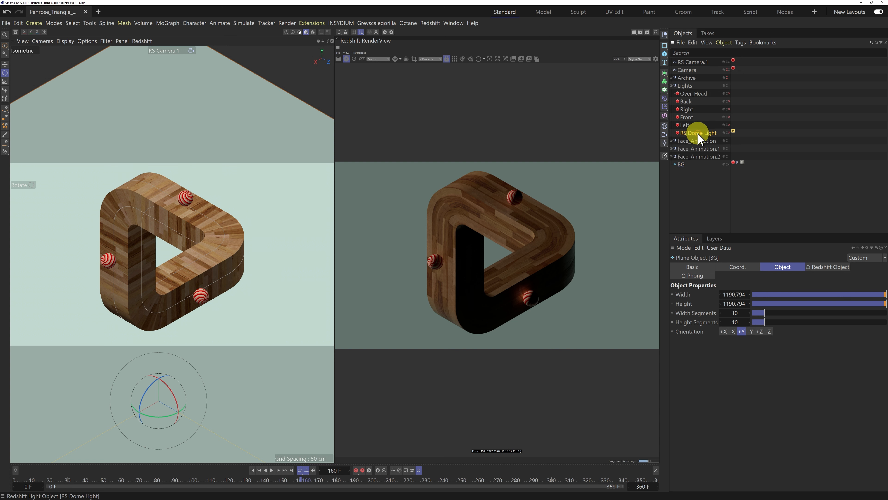
pyautogui.click(702, 135)
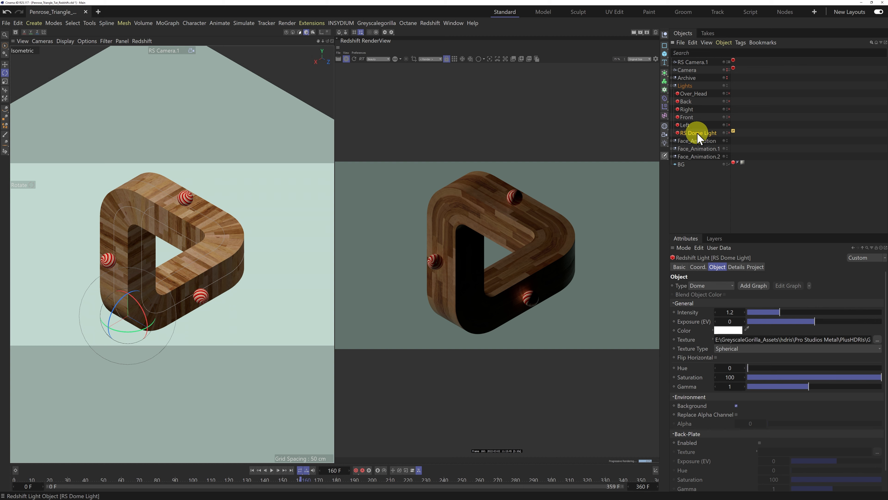
pyautogui.click(729, 133)
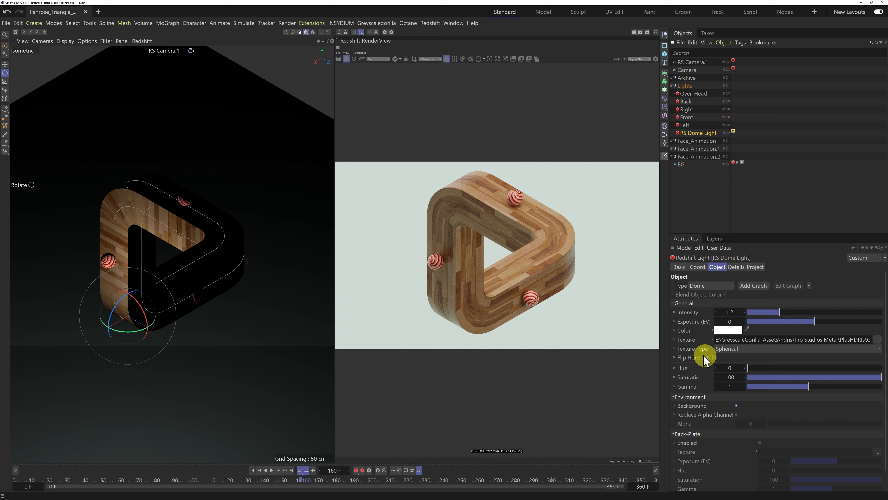
# Step: Locate the dome light's HDRI texture on disk and browse the Pro Studios Metal thumbnails folder
pyautogui.click(713, 340)
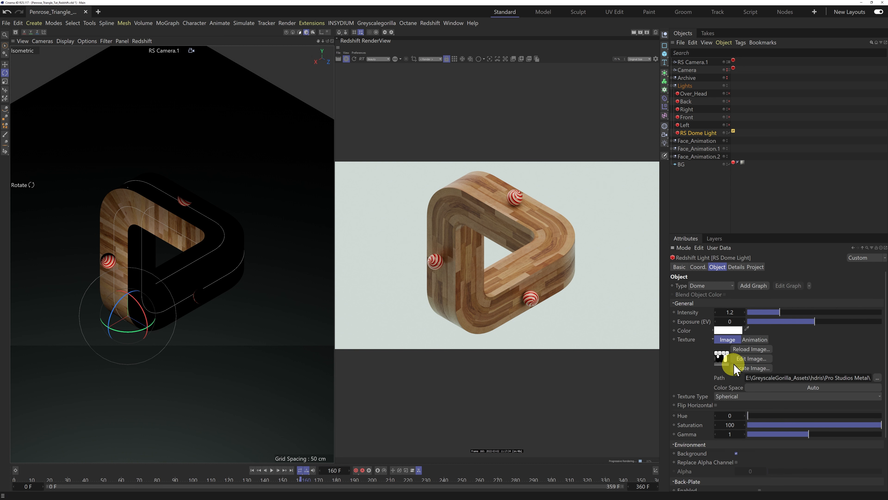
pyautogui.click(751, 368)
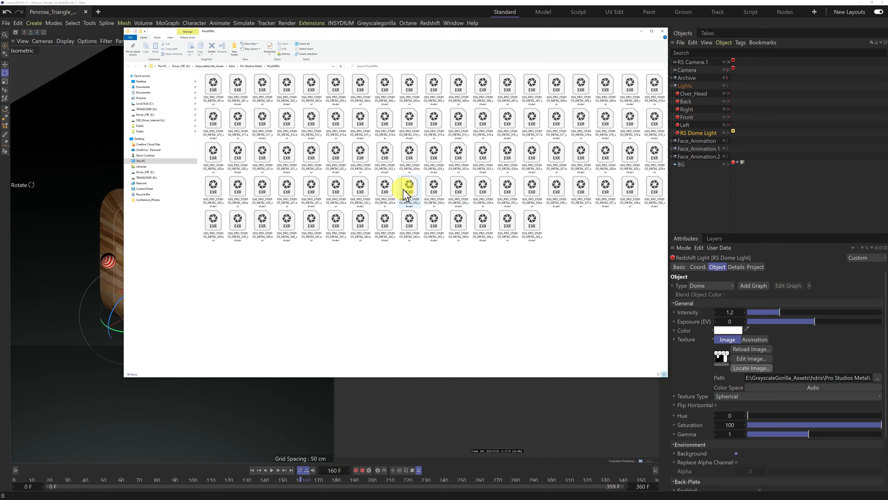
pyautogui.click(145, 67)
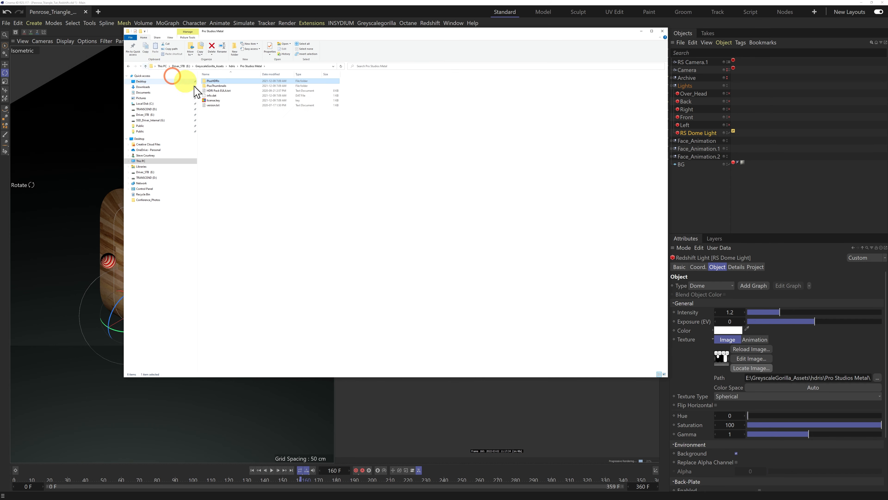
pyautogui.doubleClick(203, 86)
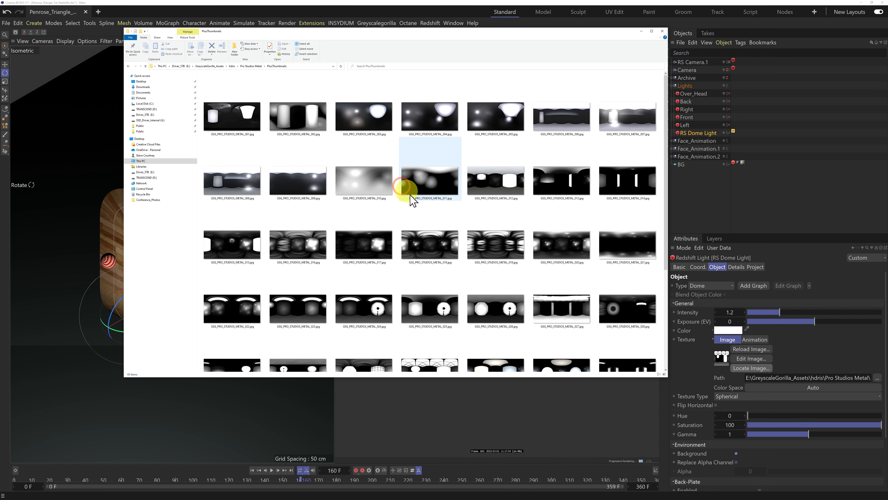
pyautogui.scroll(-3, 488, 245)
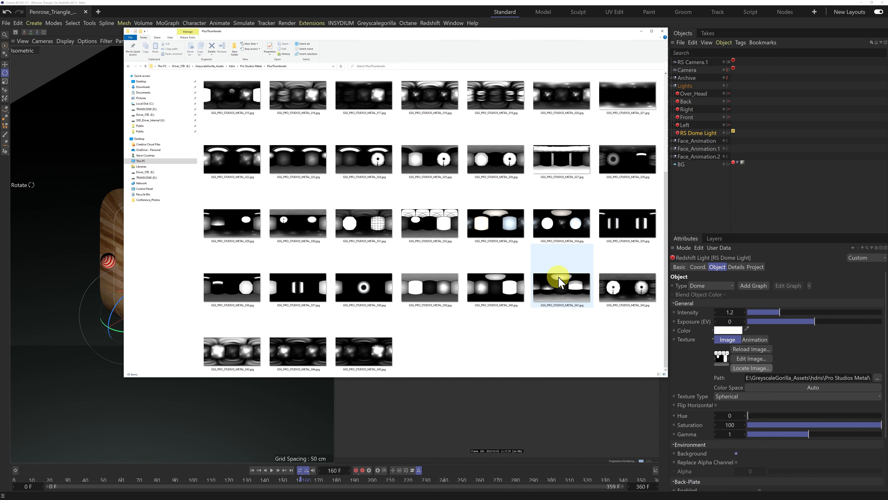
pyautogui.scroll(3, 407, 292)
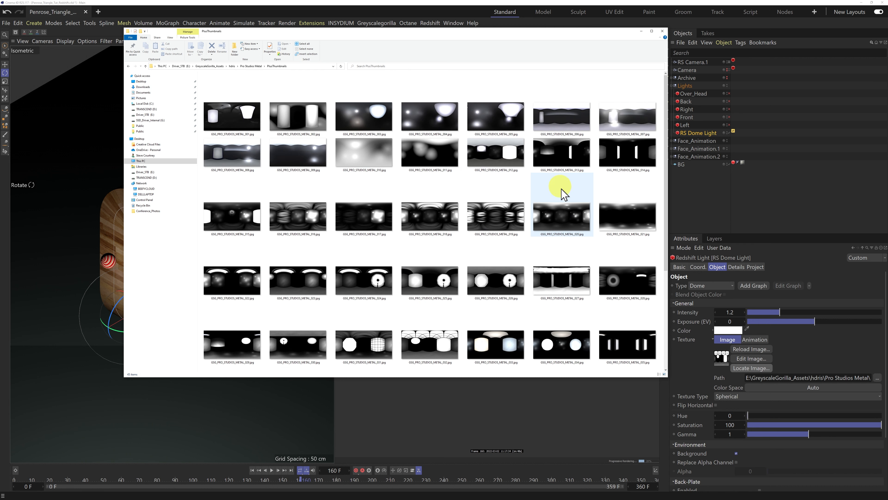
pyautogui.scroll(-3, 365, 255)
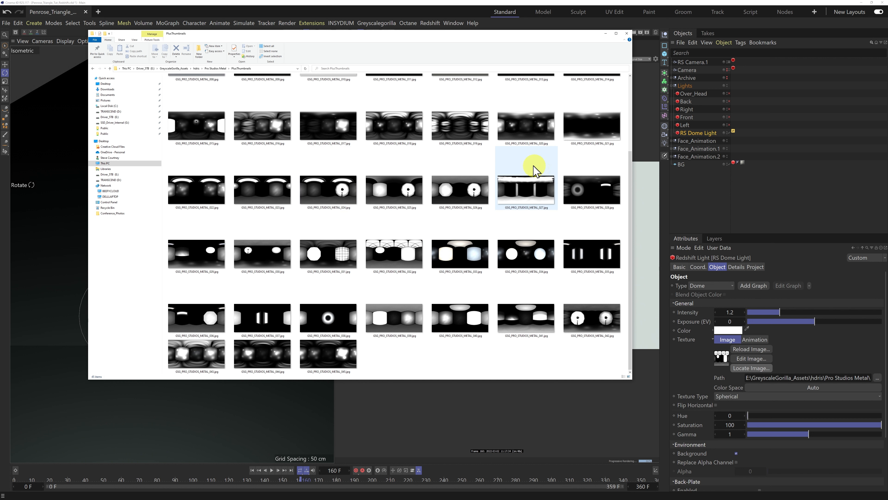
pyautogui.click(628, 34)
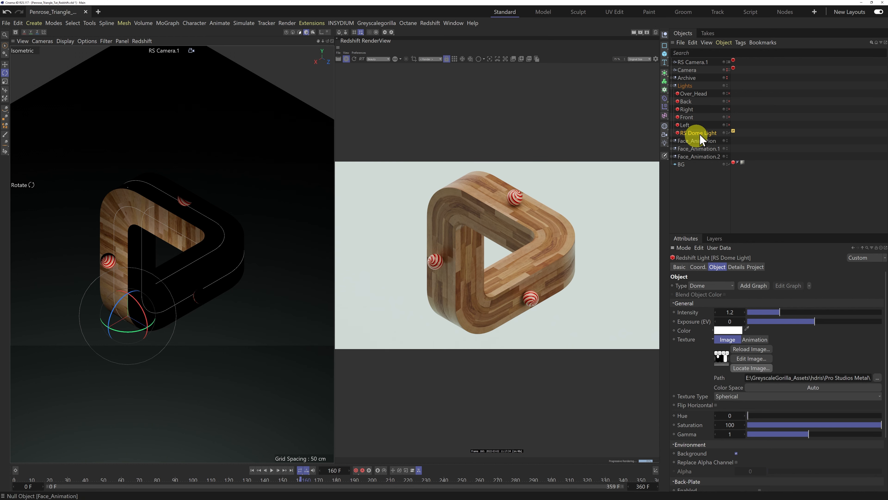
# Step: Disable the RS Dome Light and switch the viewport from RS Camera.1 to the default camera
pyautogui.click(729, 133)
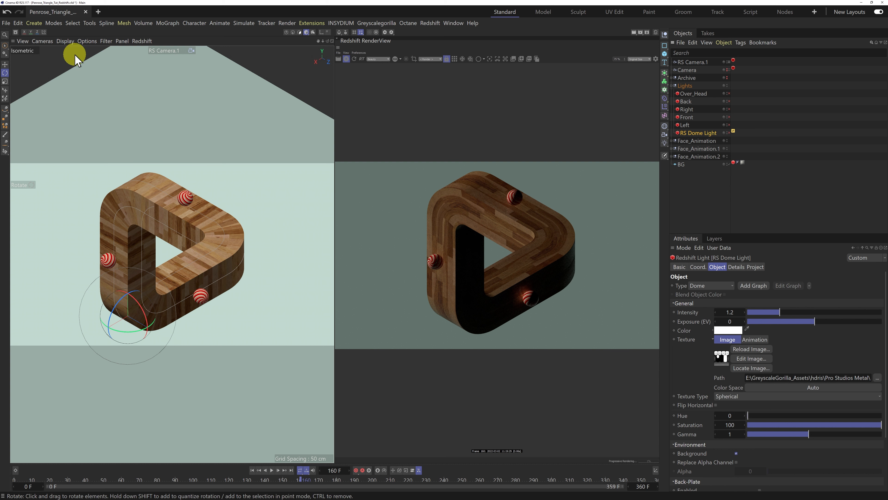
pyautogui.click(729, 62)
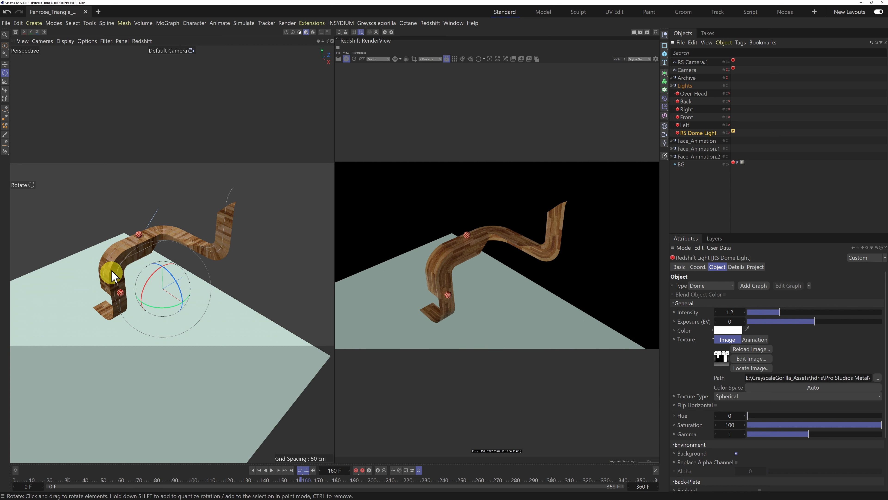
# Step: Examine the triangle and BG plane from several angles with the default camera, returning to RS Camera.1
pyautogui.moveTo(327, 41); pyautogui.dragTo(332, 249)
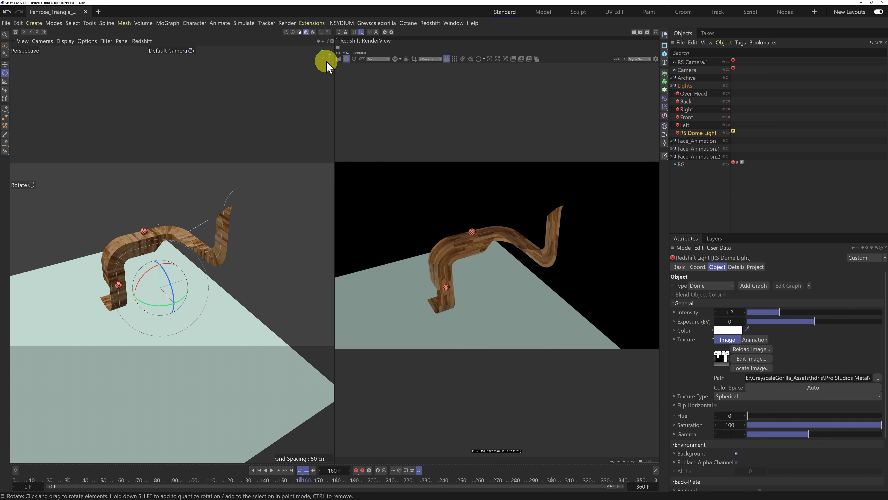
pyautogui.moveTo(327, 41); pyautogui.dragTo(333, 250)
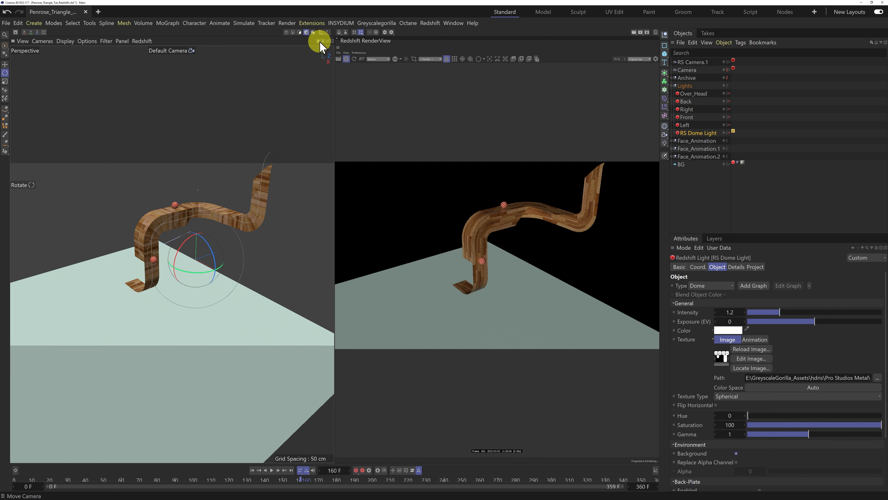
pyautogui.moveTo(318, 41)
pyautogui.mouseDown()
pyautogui.moveTo(332, 250)
pyautogui.moveTo(320, 47)
pyautogui.mouseUp()
pyautogui.click(158, 278)
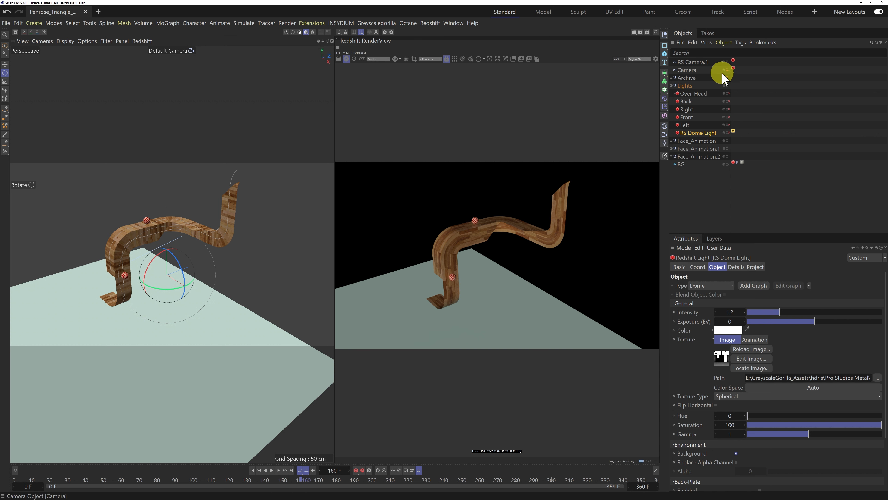
pyautogui.click(729, 62)
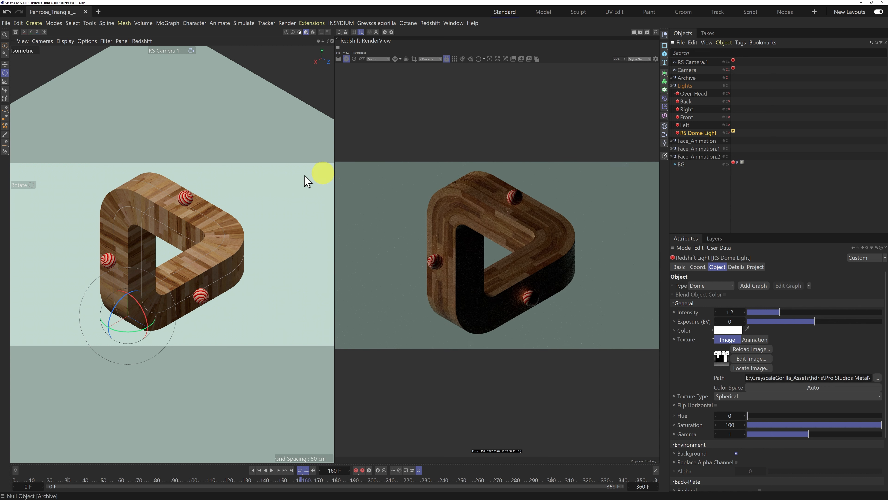
# Step: Show the top view and enable the Over_Head area light on its own
pyautogui.click(122, 41)
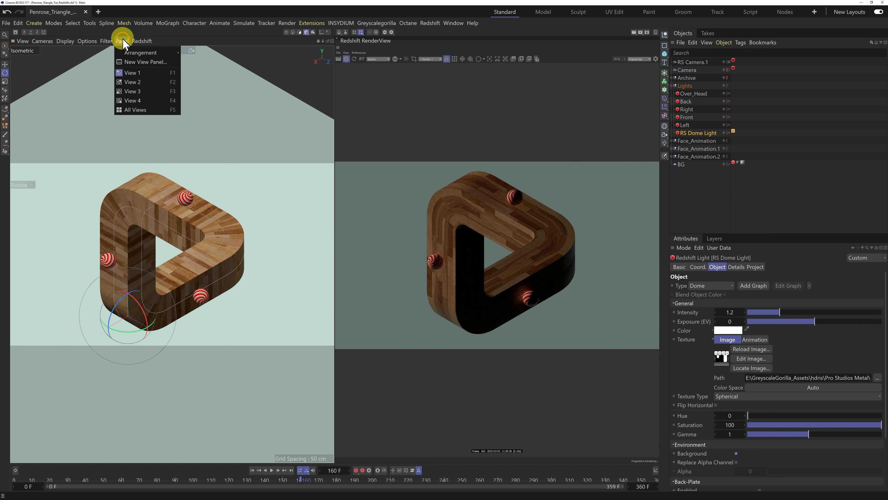
pyautogui.click(133, 82)
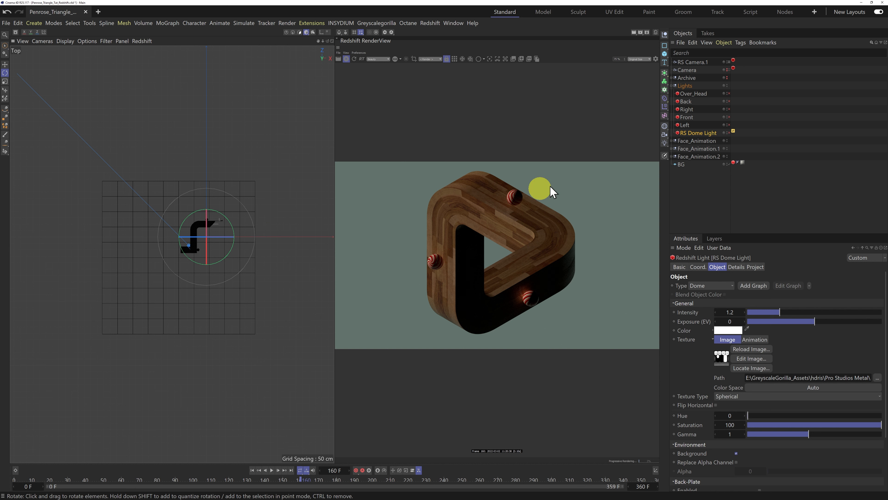
pyautogui.click(699, 94)
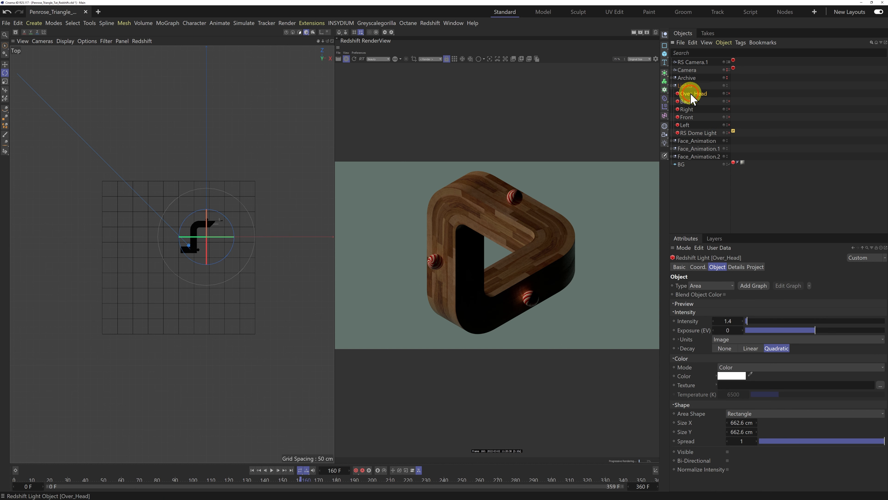
pyautogui.click(729, 94)
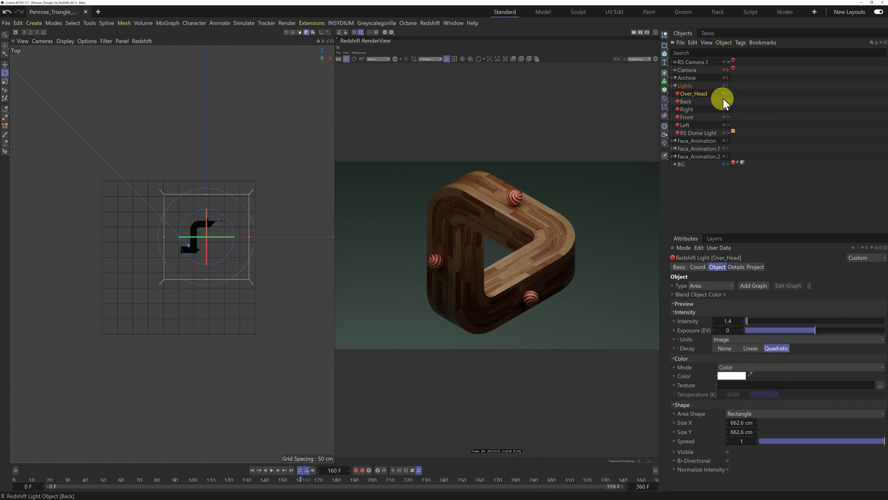
# Step: Examine the Over_Head light's placement above the model through the default camera, returning to RS Camera.1
pyautogui.click(730, 63)
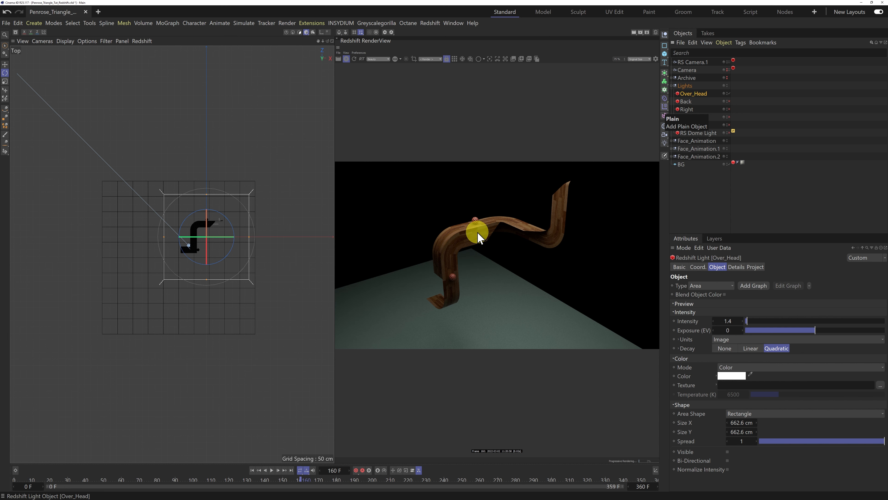
pyautogui.press('o')
pyautogui.click(123, 41)
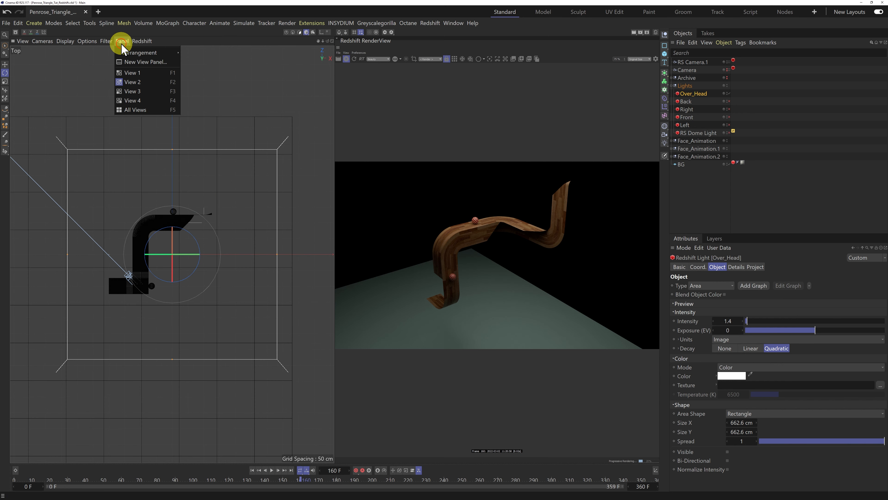
pyautogui.click(133, 73)
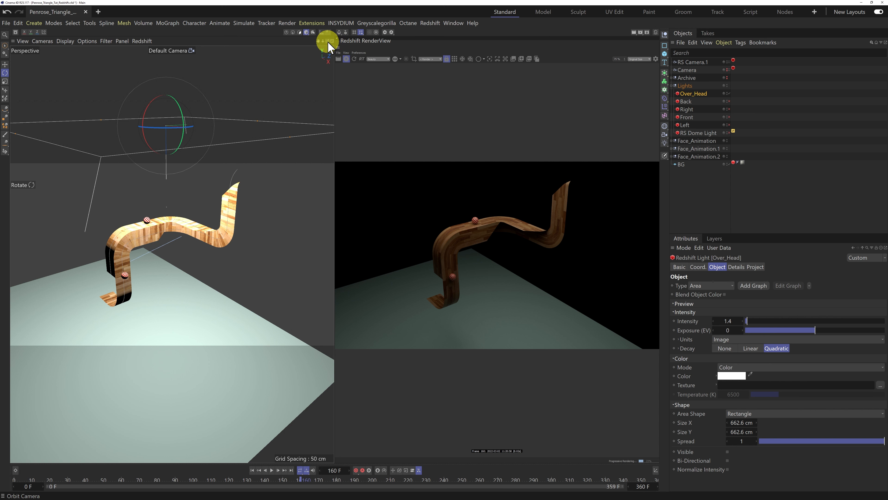
pyautogui.moveTo(328, 43); pyautogui.dragTo(333, 250)
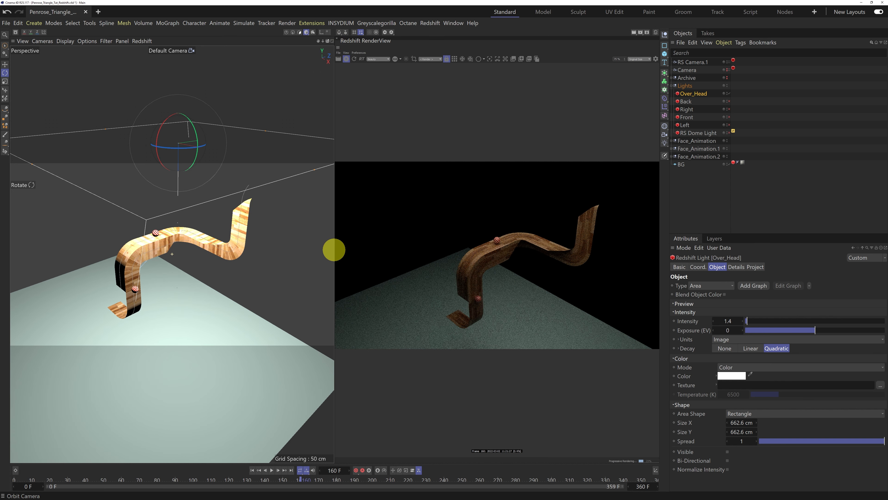
pyautogui.click(23, 42)
pyautogui.click(35, 75)
pyautogui.click(234, 105)
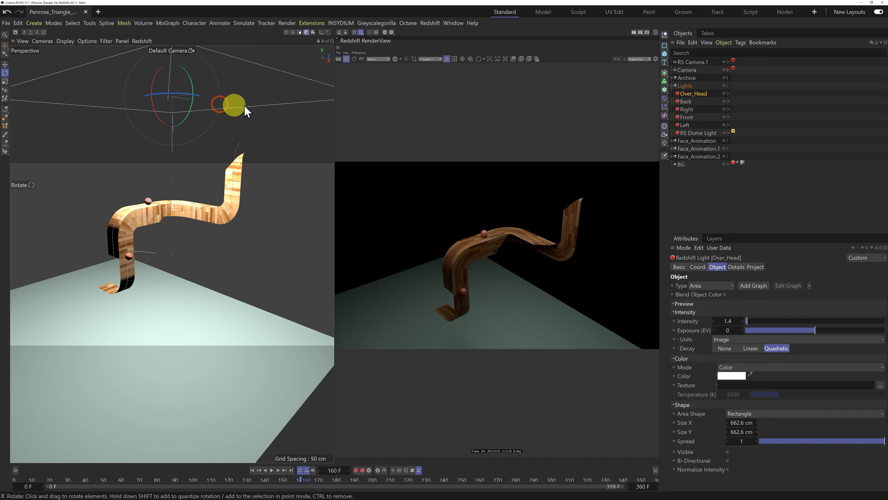
pyautogui.moveTo(328, 42); pyautogui.dragTo(334, 250)
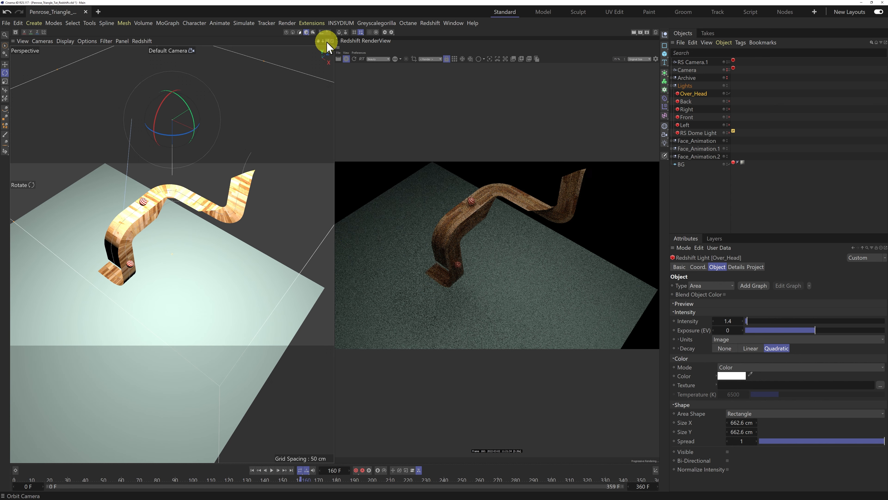
pyautogui.moveTo(318, 41); pyautogui.dragTo(334, 249)
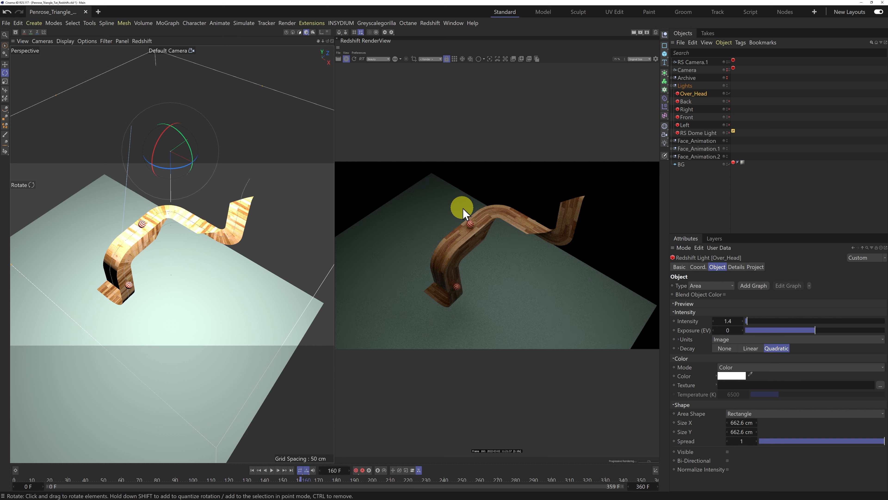
pyautogui.click(731, 62)
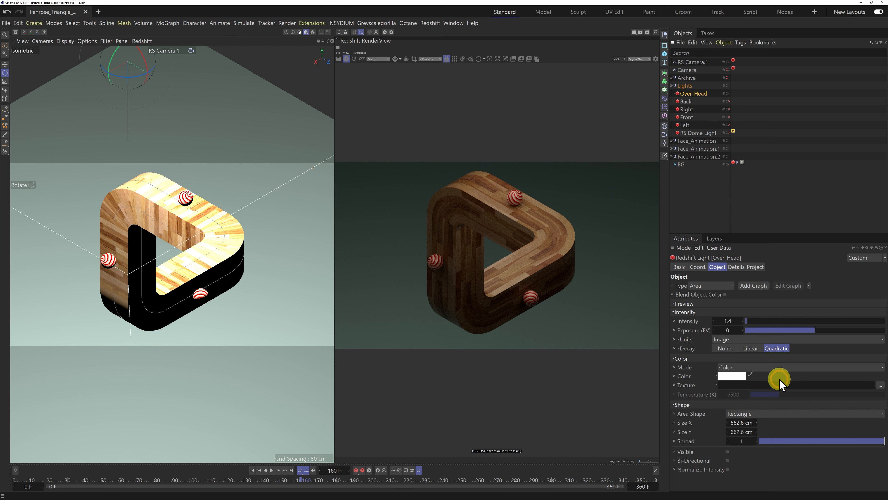
# Step: Check the Over_Head light's placement in the top and front views
pyautogui.click(121, 41)
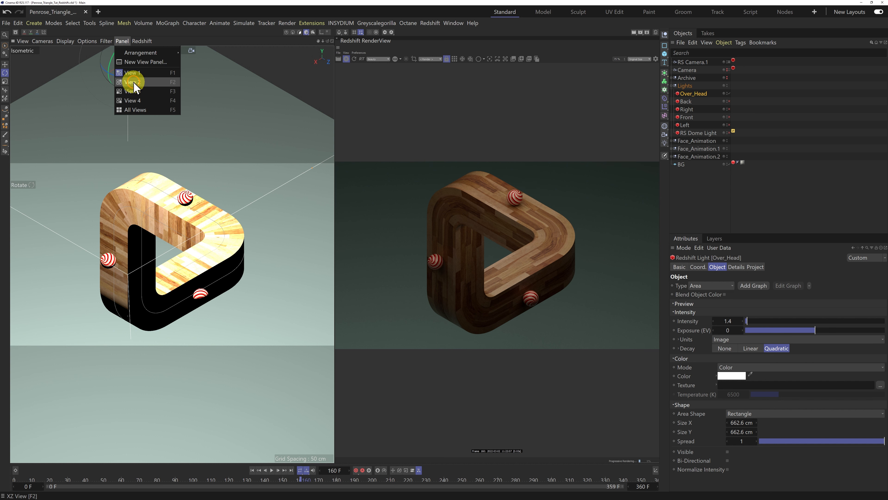
pyautogui.click(133, 83)
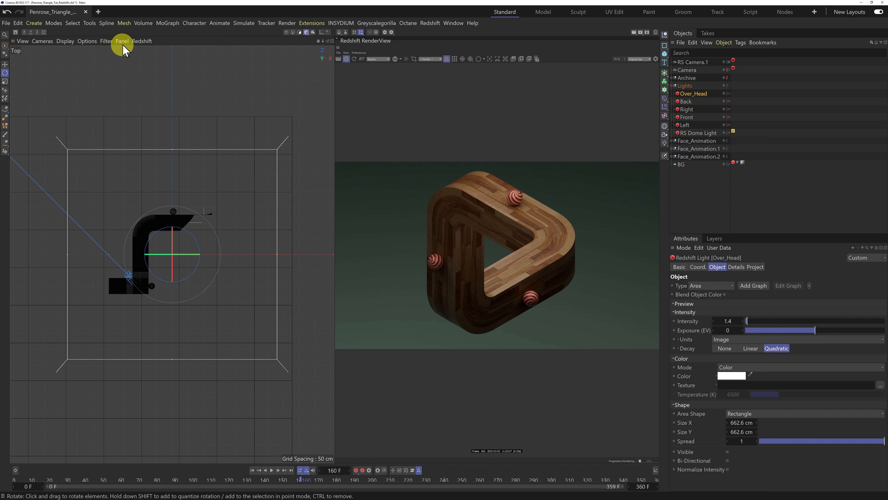
pyautogui.press('F4')
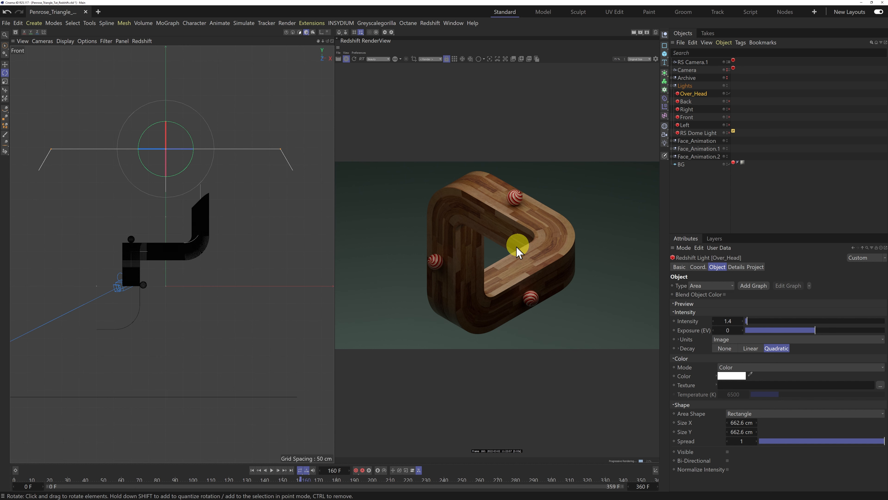
# Step: Disable the Over_Head light and enable the Back light in the RS Camera.1 view
pyautogui.click(729, 94)
pyautogui.click(122, 41)
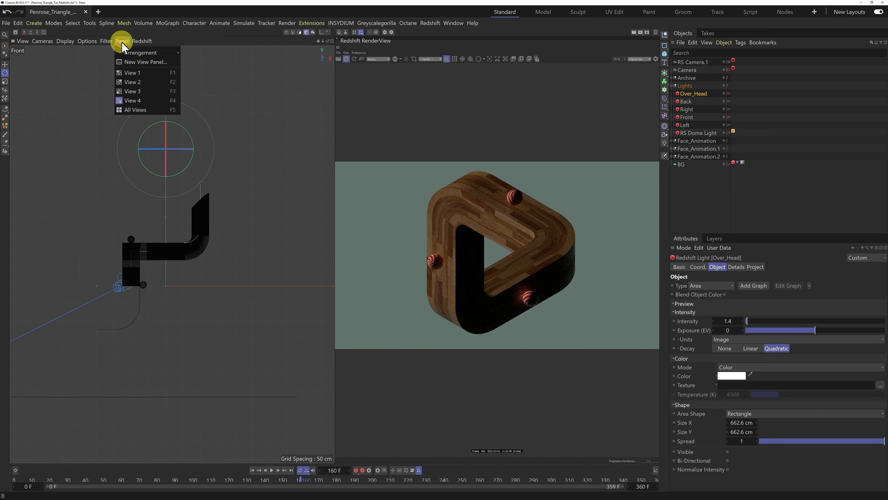
pyautogui.click(133, 73)
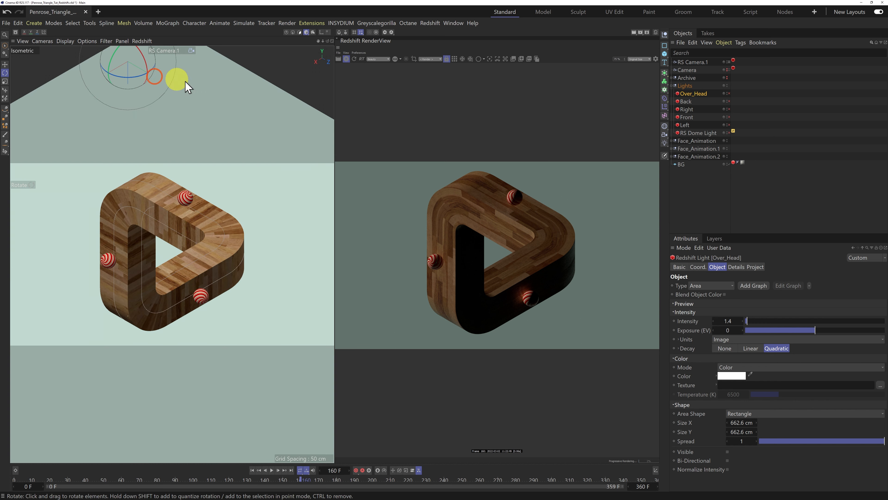
pyautogui.click(729, 101)
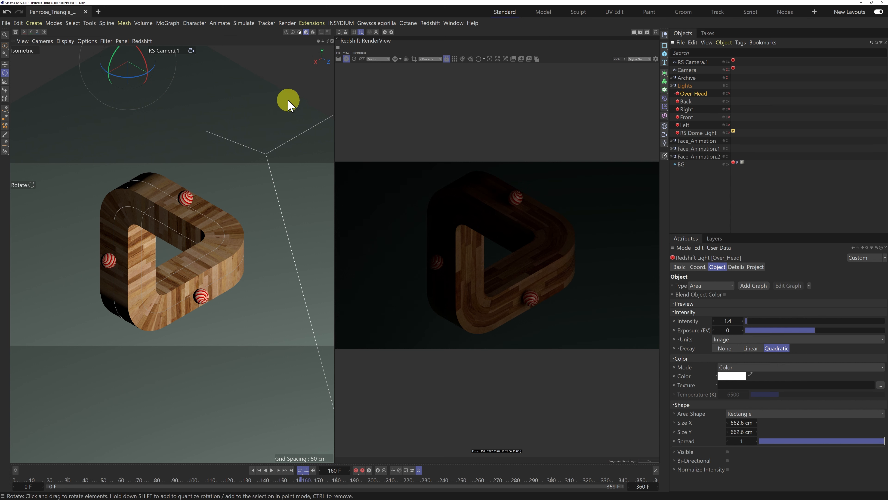
# Step: Examine the Back light's placement behind the model through the default camera, returning to RS Camera.1
pyautogui.click(732, 61)
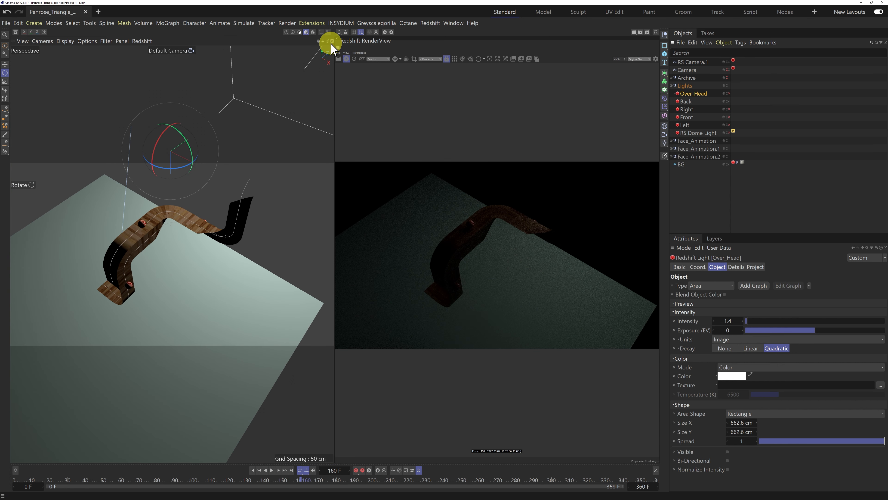
pyautogui.moveTo(328, 46); pyautogui.dragTo(332, 250)
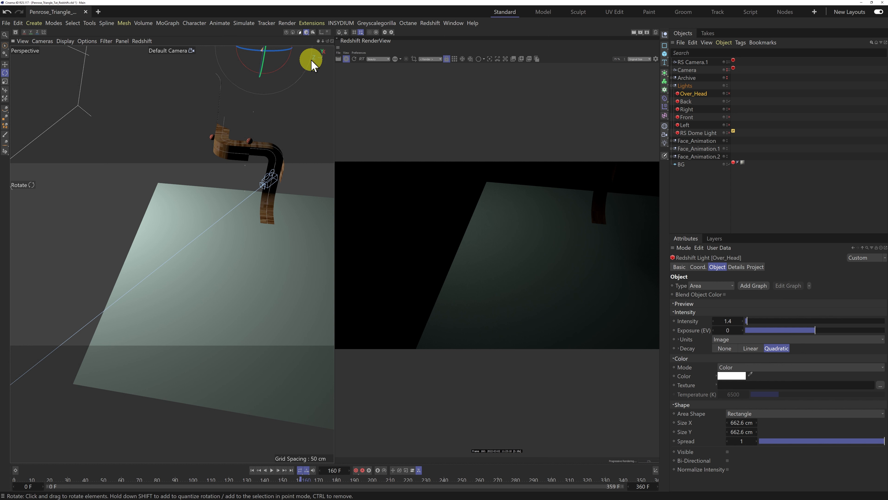
pyautogui.moveTo(329, 45); pyautogui.dragTo(333, 250)
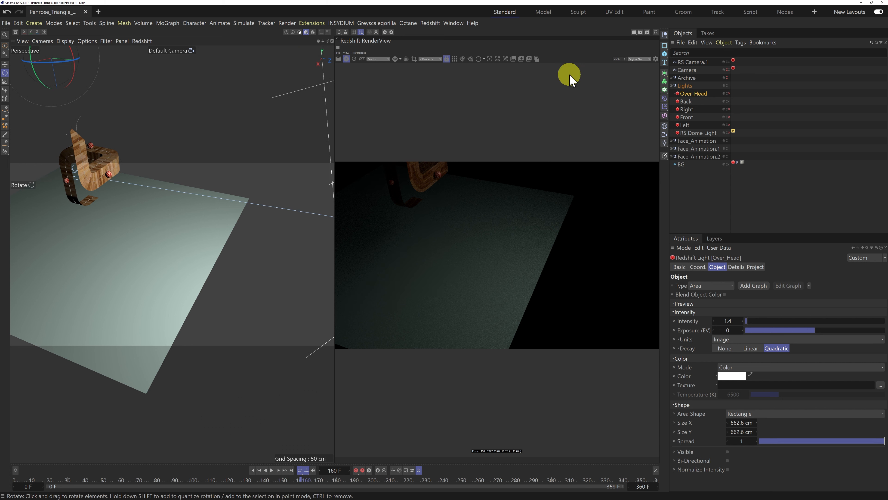
pyautogui.click(730, 62)
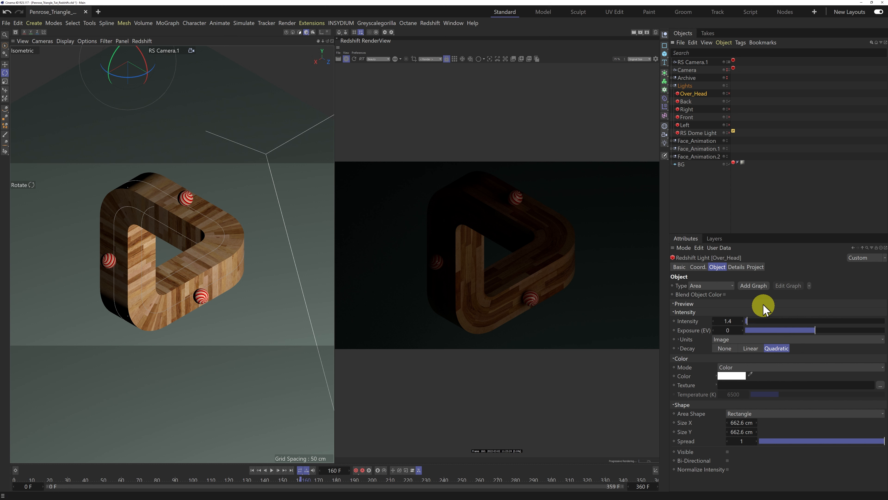
# Step: Compare the intensity settings of the Back and Over_Head lights, and disable the Back light
pyautogui.click(686, 101)
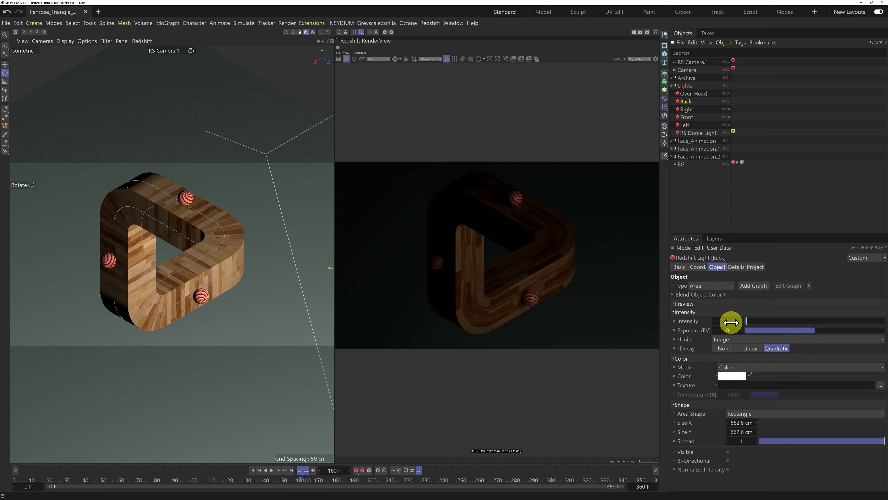
pyautogui.click(693, 94)
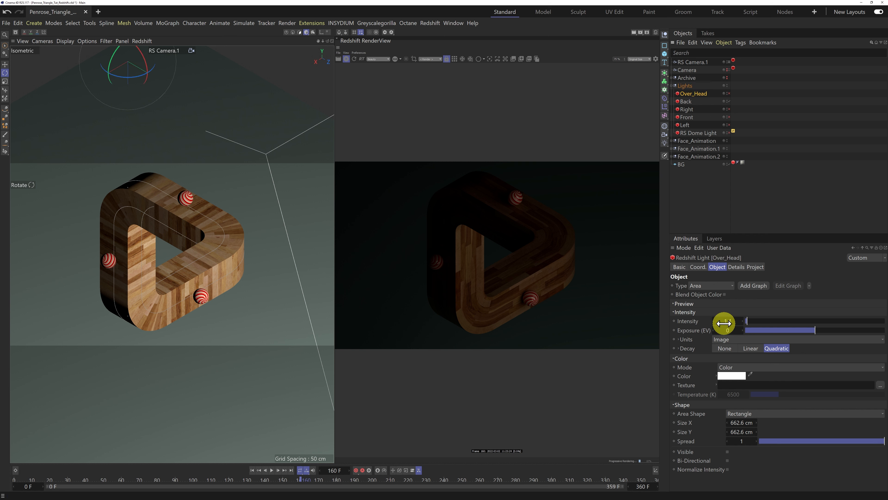
pyautogui.click(729, 102)
# Step: Select the Right light and enable it on its own in the top view
pyautogui.click(688, 110)
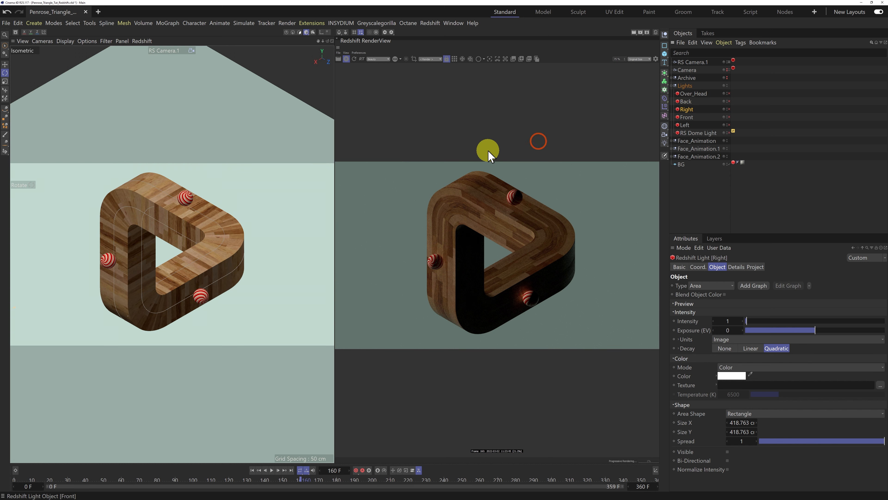
pyautogui.click(122, 41)
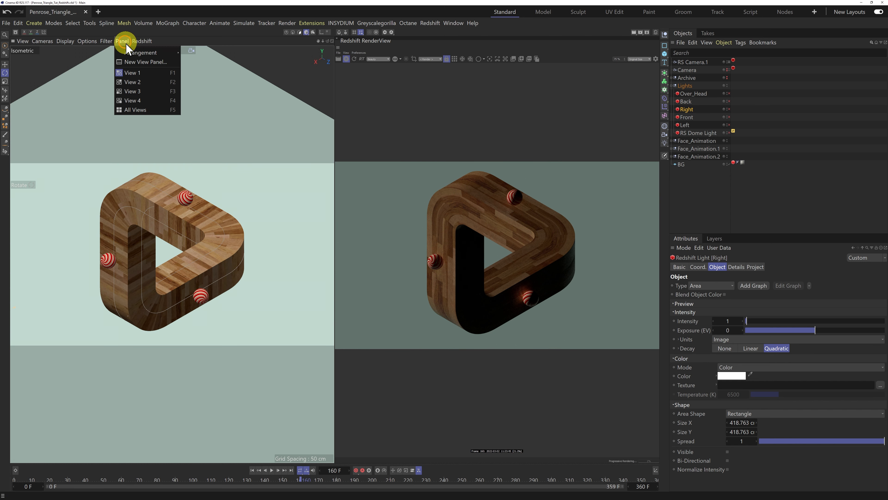
pyautogui.click(138, 81)
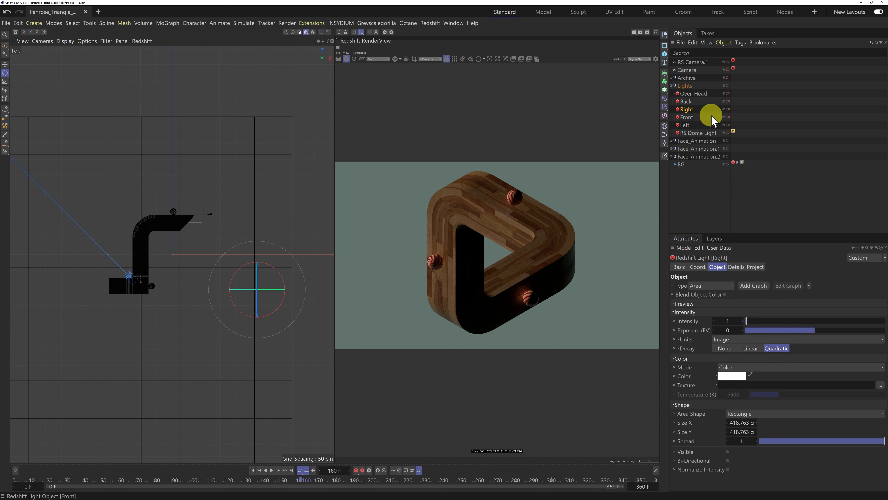
pyautogui.click(729, 109)
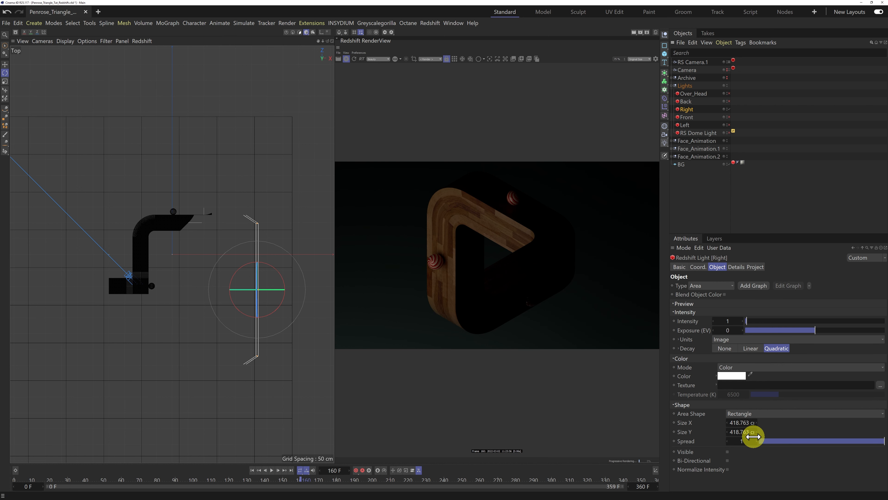
# Step: Disable the Right light and preview the Front light on its own, turning it off again
pyautogui.click(723, 117)
pyautogui.click(686, 117)
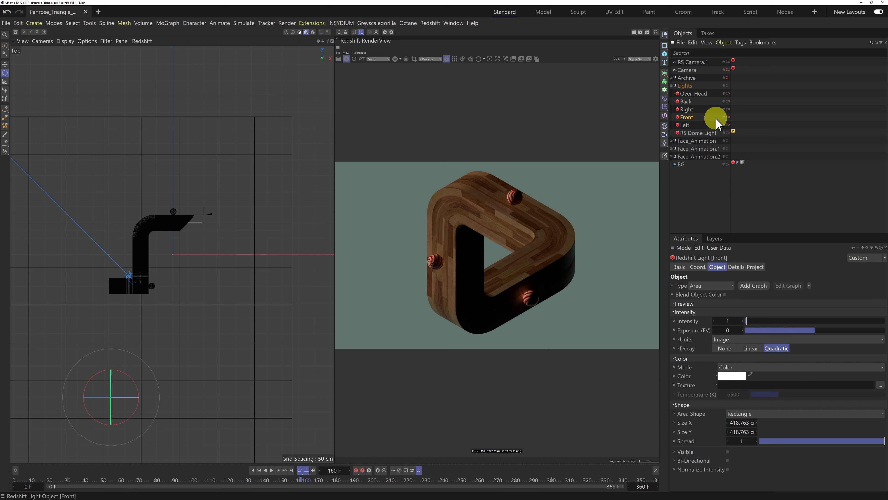
pyautogui.click(729, 117)
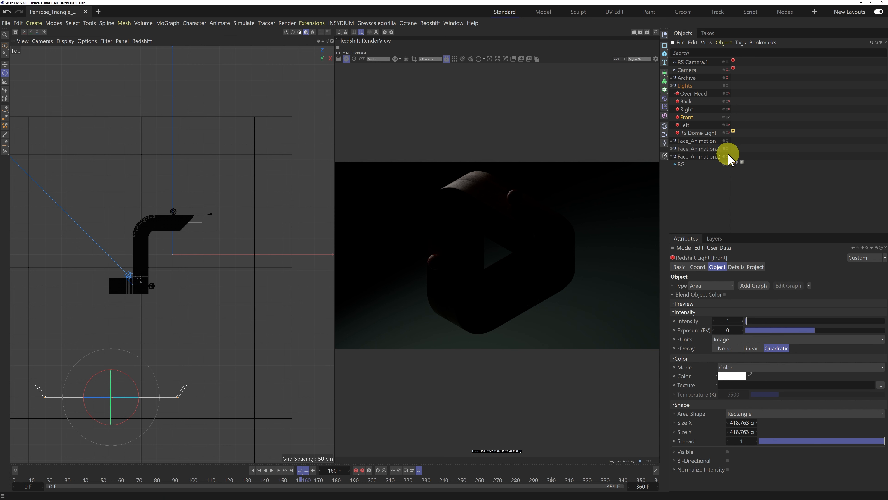
pyautogui.click(730, 118)
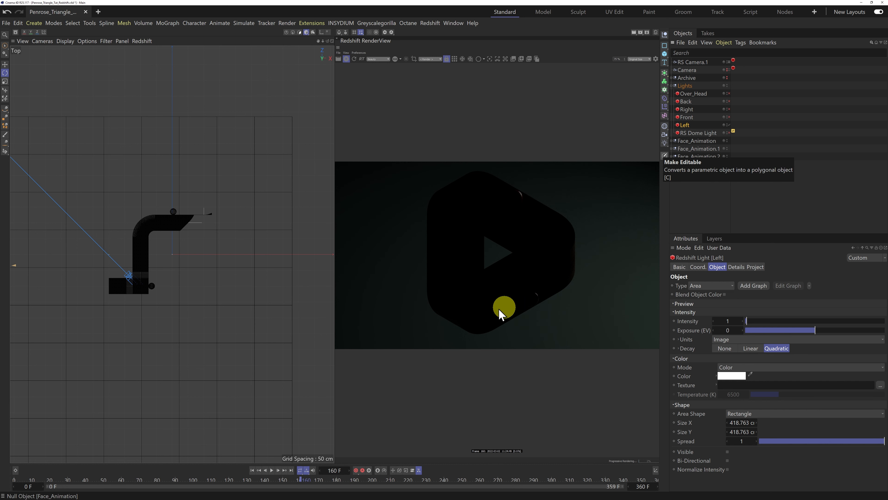
# Step: Turn all the area lights from Over_Head to Left back on and return the viewport to RS Camera.1
pyautogui.scroll(-3, 137, 284)
pyautogui.scroll(-1, 137, 284)
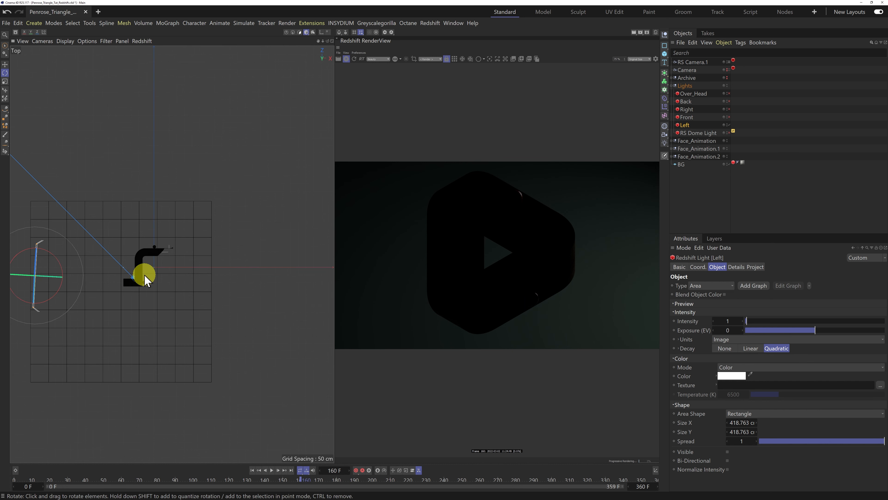
pyautogui.moveTo(318, 41); pyautogui.dragTo(333, 250)
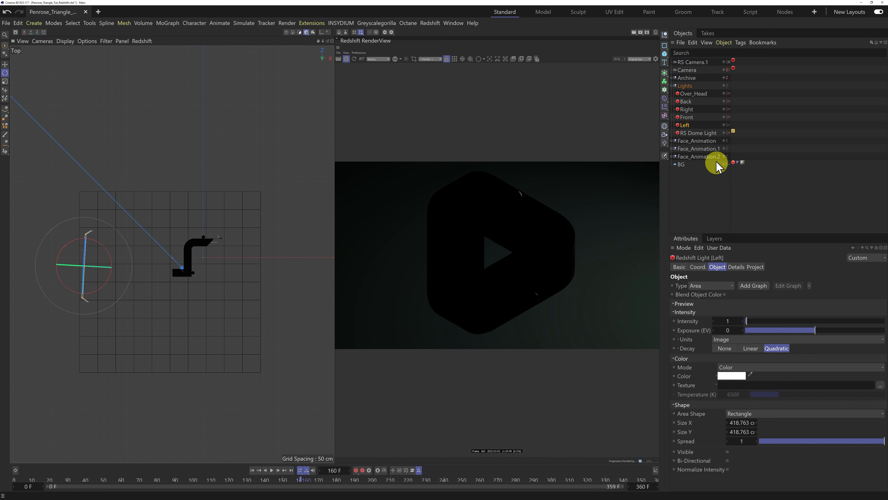
pyautogui.moveTo(728, 93); pyautogui.dragTo(732, 125)
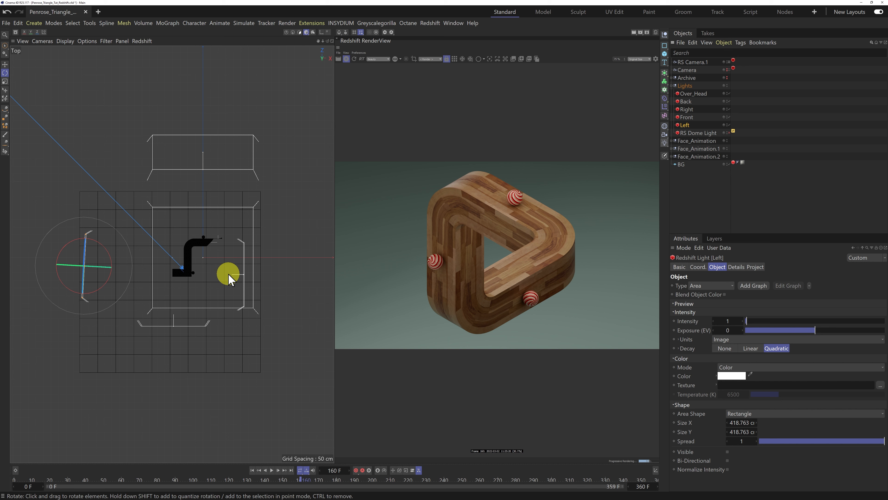
pyautogui.click(122, 42)
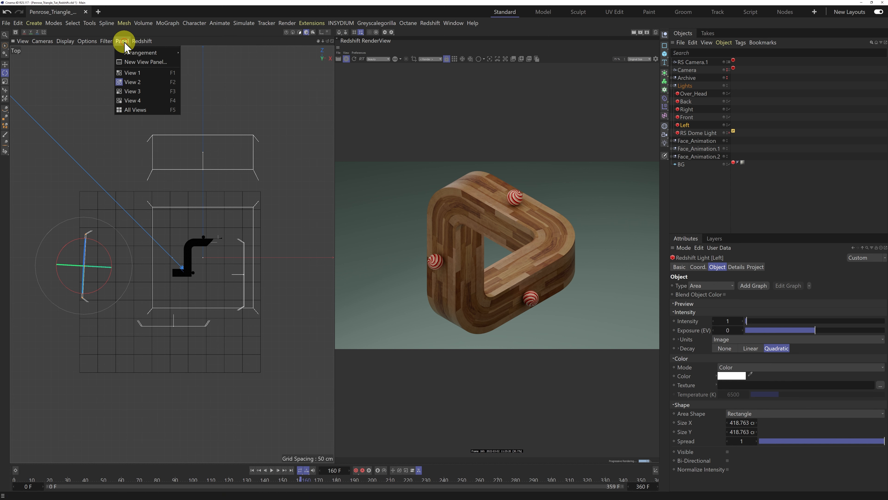
pyautogui.click(132, 73)
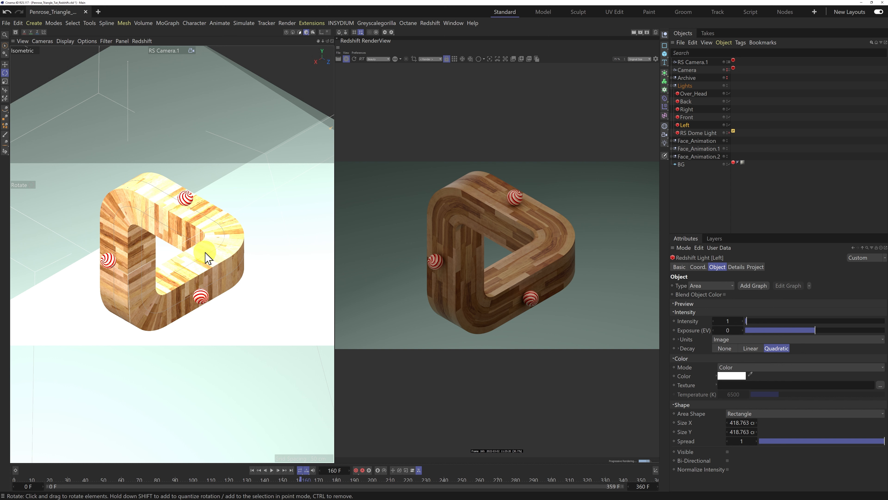
# Step: Review the output, save and Redshift render settings, including frame size, frame range, file format and bucket quality
pyautogui.click(647, 32)
pyautogui.moveTo(660, 28); pyautogui.dragTo(106, 45)
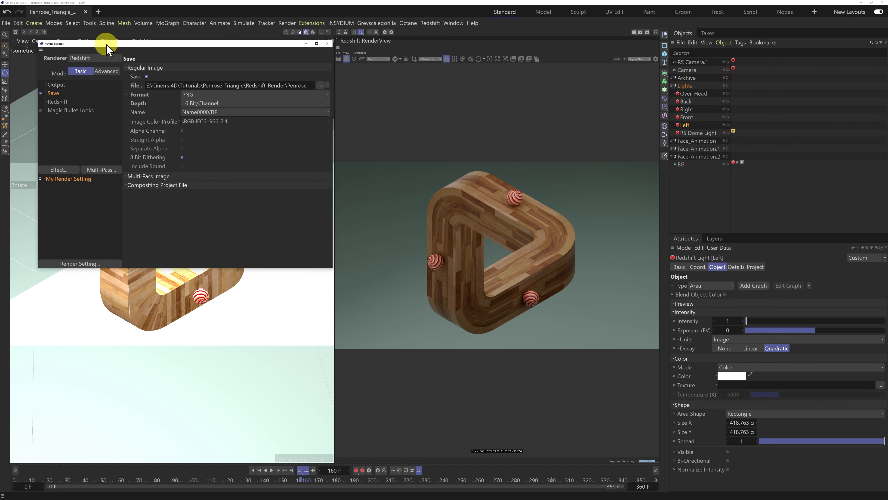
pyautogui.click(56, 85)
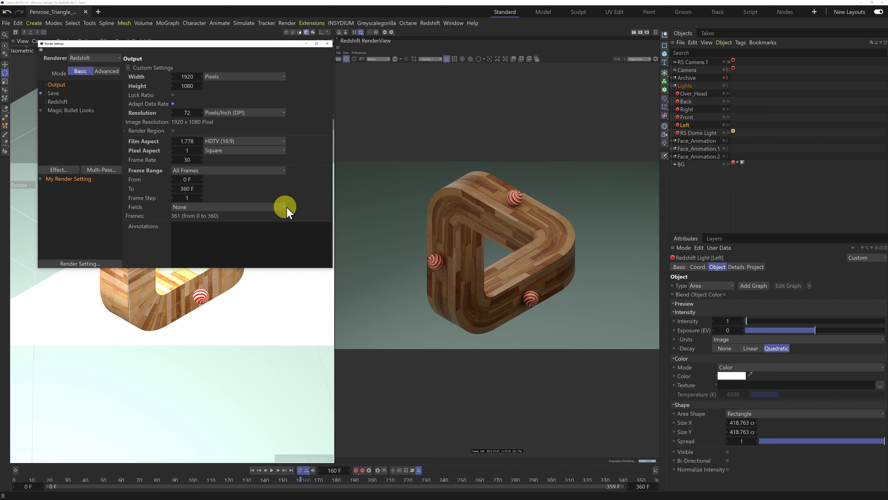
pyautogui.click(53, 93)
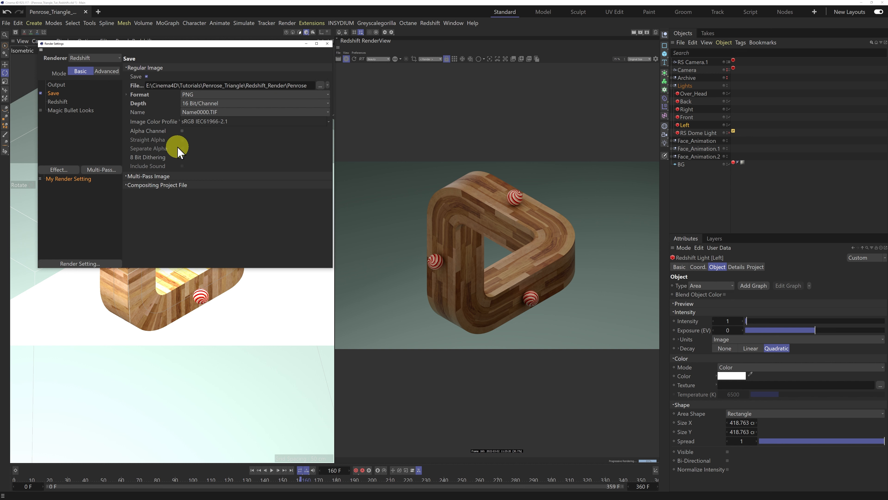
pyautogui.click(56, 102)
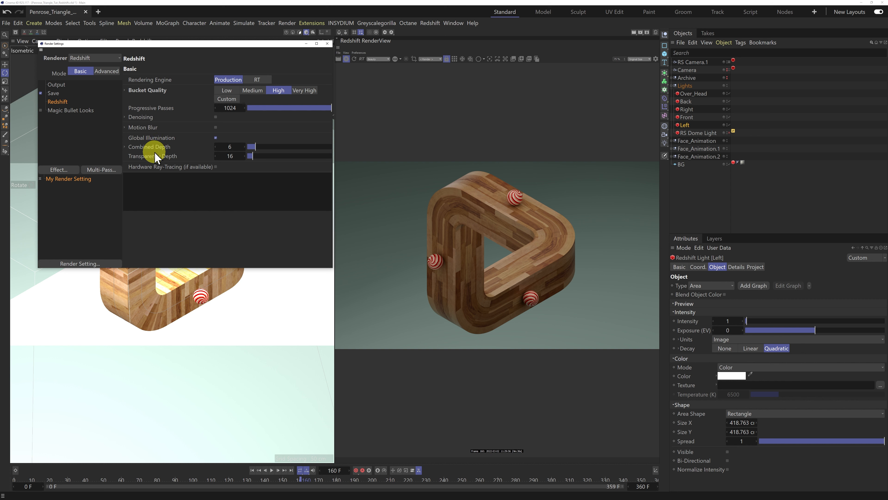
pyautogui.click(327, 44)
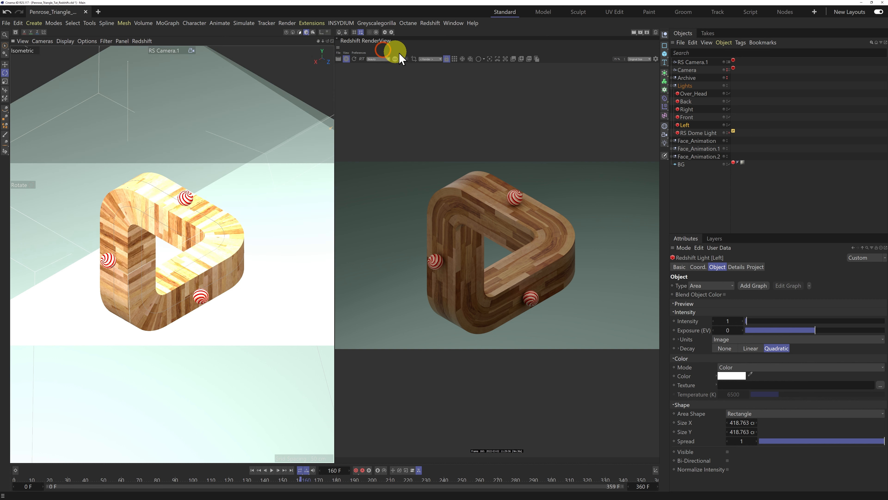
# Step: Open the Redshift AOV Manager and position it to examine the Cryptomatte AOV entry
pyautogui.click(430, 23)
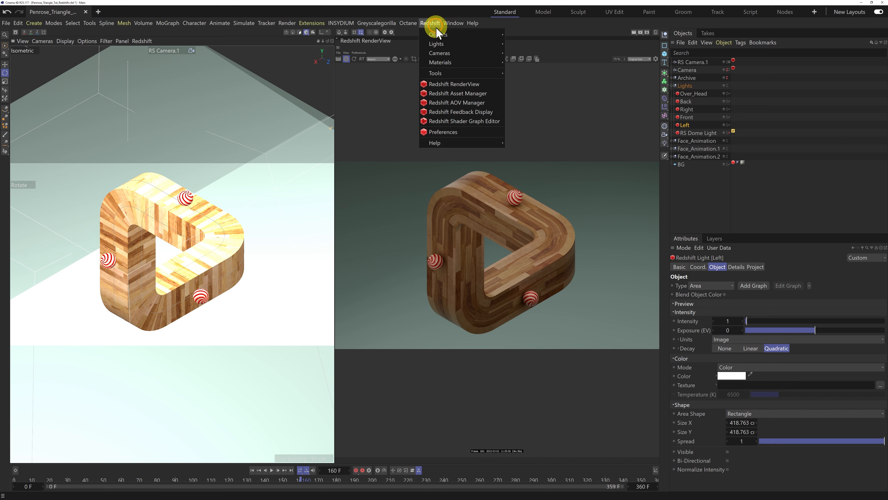
pyautogui.click(455, 103)
pyautogui.moveTo(440, 47); pyautogui.dragTo(170, 52)
pyautogui.moveTo(295, 160); pyautogui.dragTo(504, 304)
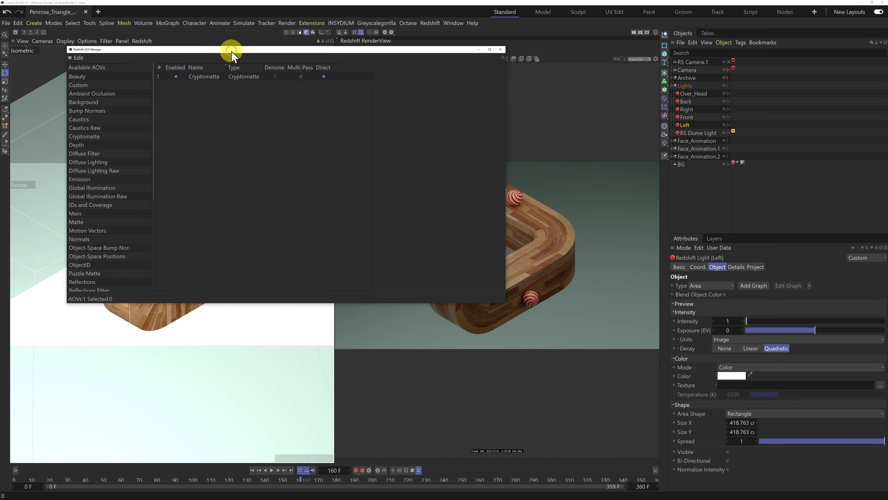
pyautogui.moveTo(231, 52); pyautogui.dragTo(183, 47)
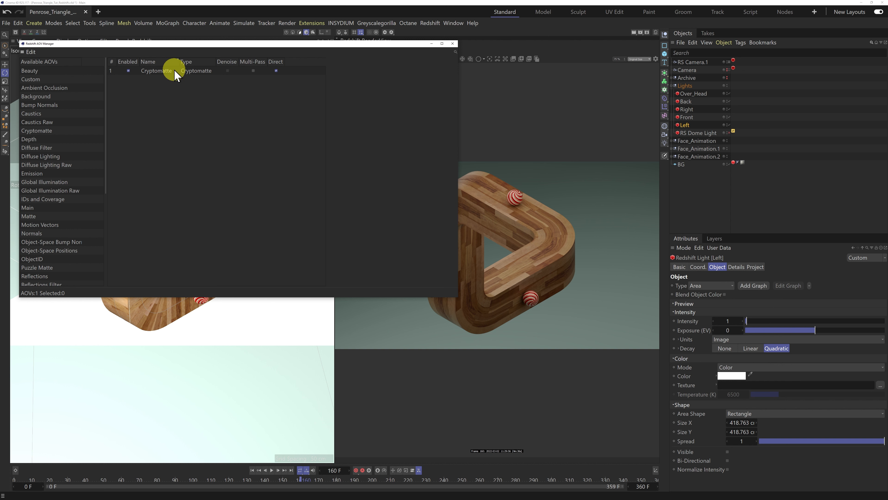
# Step: Try toggling the Cryptomatte AOV's multi-pass and direct output, restoring both to their original states
pyautogui.click(253, 70)
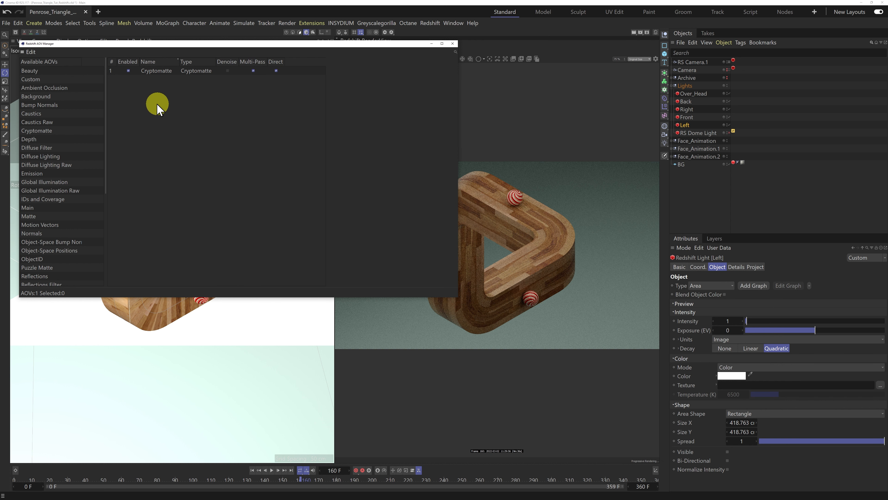
pyautogui.click(253, 71)
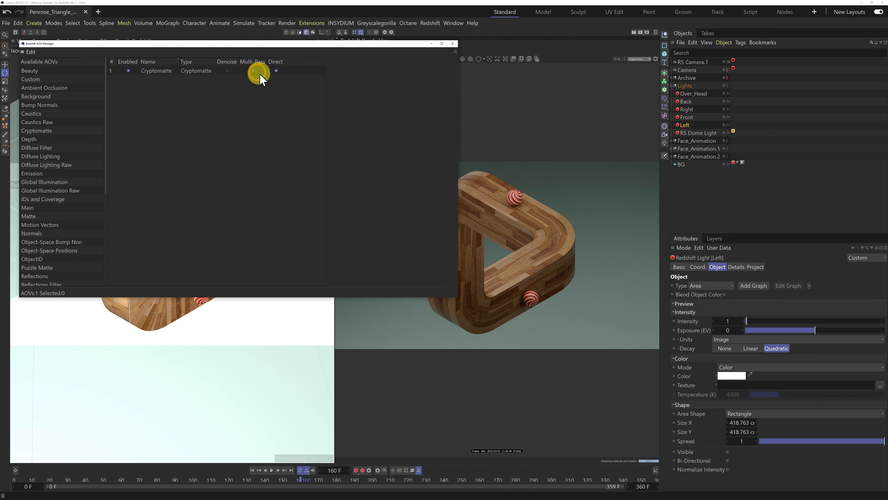
pyautogui.click(276, 71)
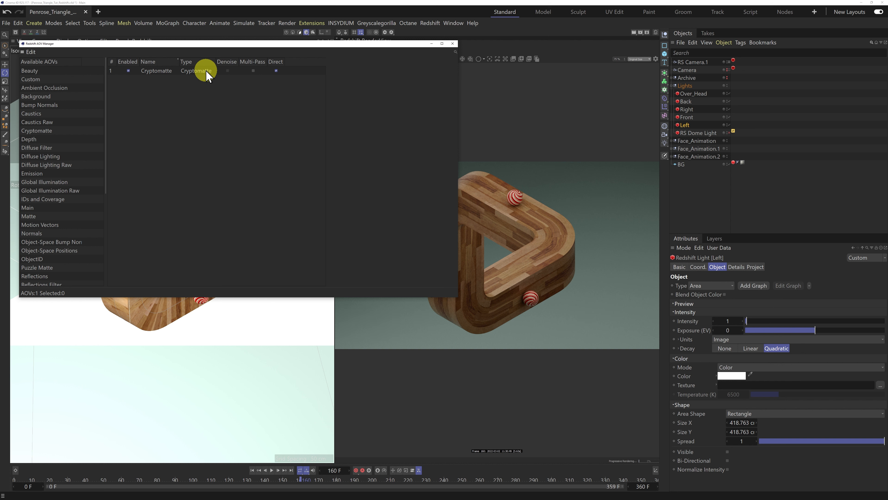
pyautogui.click(276, 71)
# Step: Show the Cryptomatte AOV's options alongside a widened material list with no material selected
pyautogui.click(170, 71)
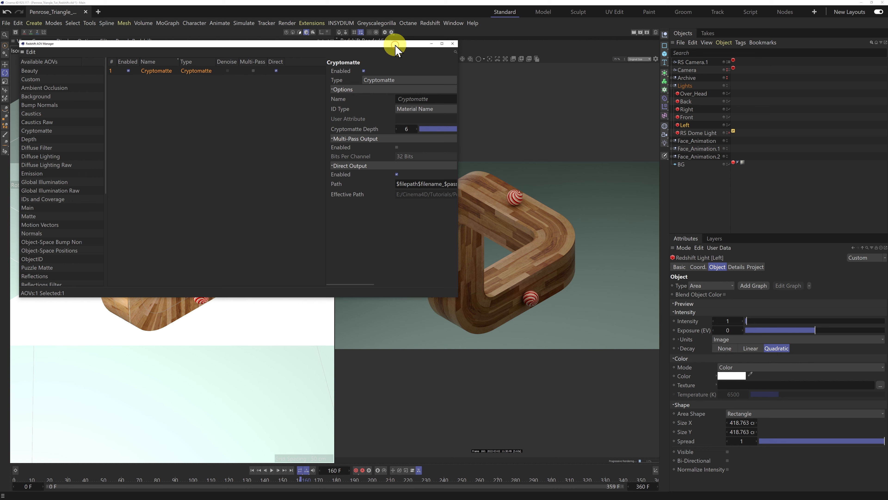
pyautogui.moveTo(393, 43); pyautogui.dragTo(328, 35)
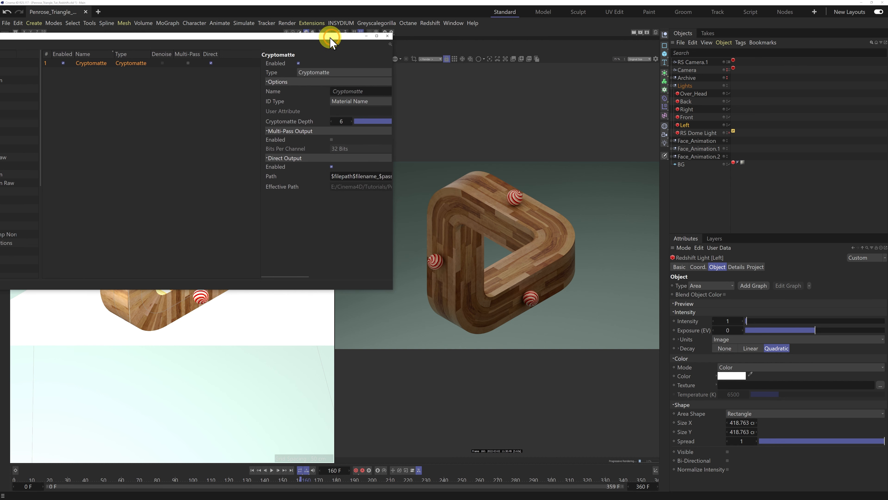
pyautogui.click(656, 32)
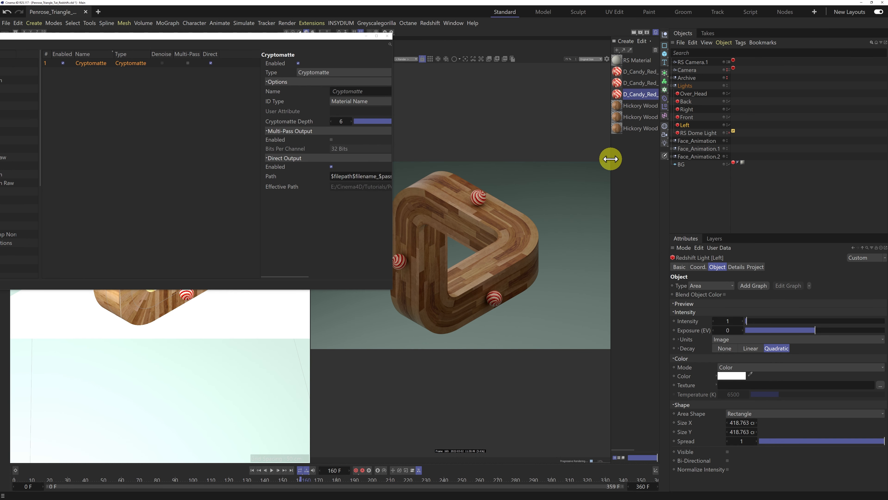
pyautogui.moveTo(609, 159); pyautogui.dragTo(570, 161)
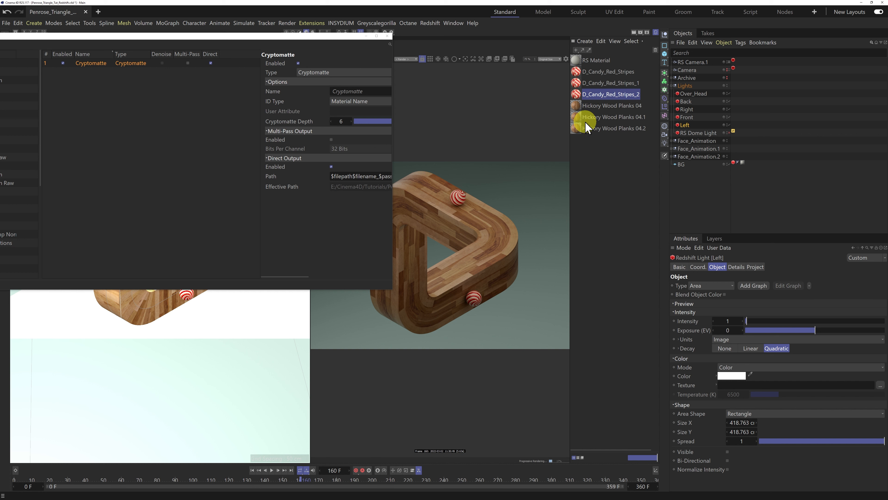
pyautogui.click(613, 154)
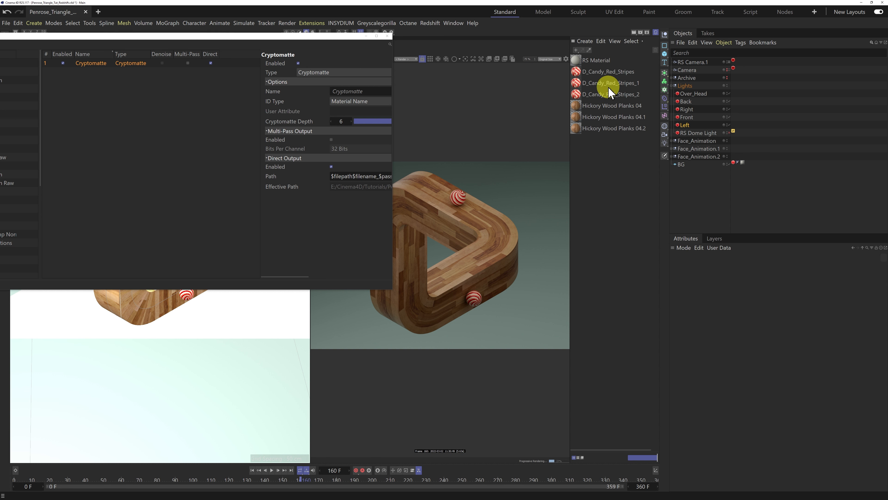
# Step: Check which sphere each of the three D_Candy_Red_Stripes materials is assigned to
pyautogui.click(623, 73)
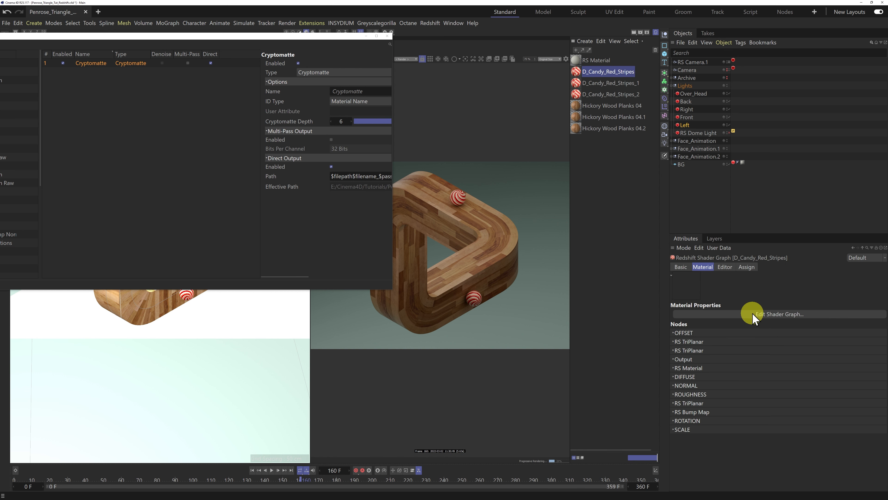
pyautogui.click(747, 267)
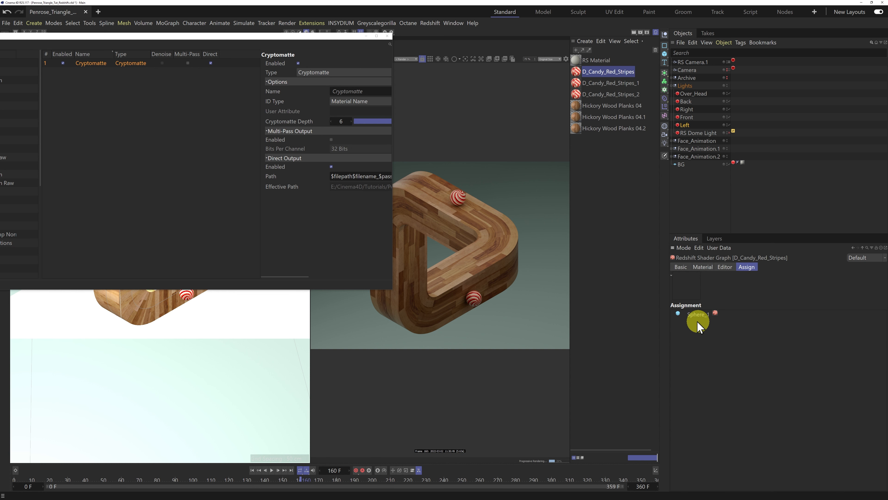
pyautogui.click(619, 85)
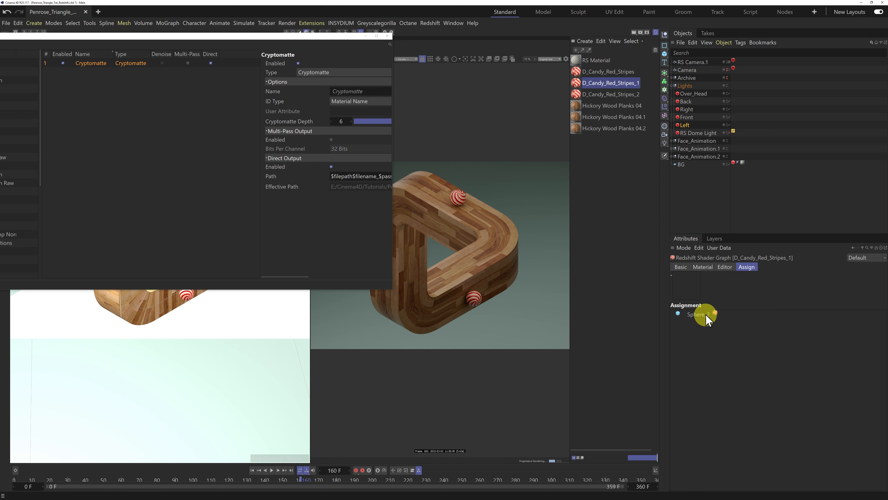
pyautogui.click(625, 86)
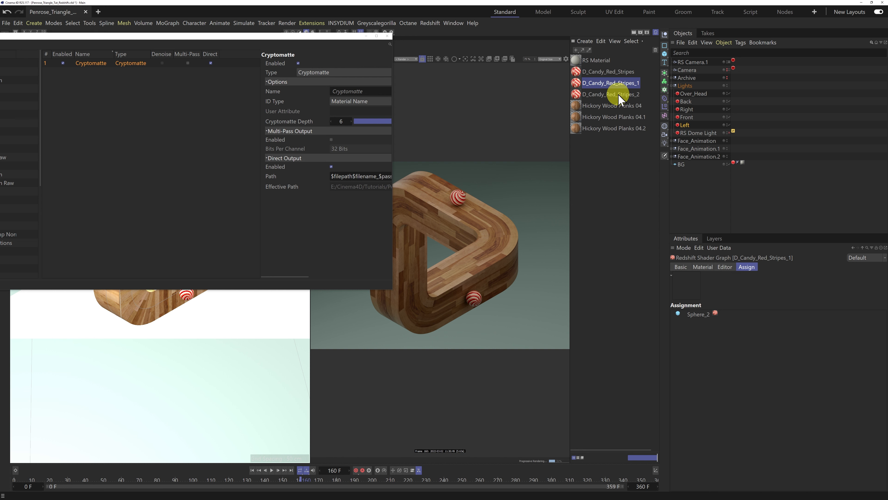
pyautogui.click(617, 94)
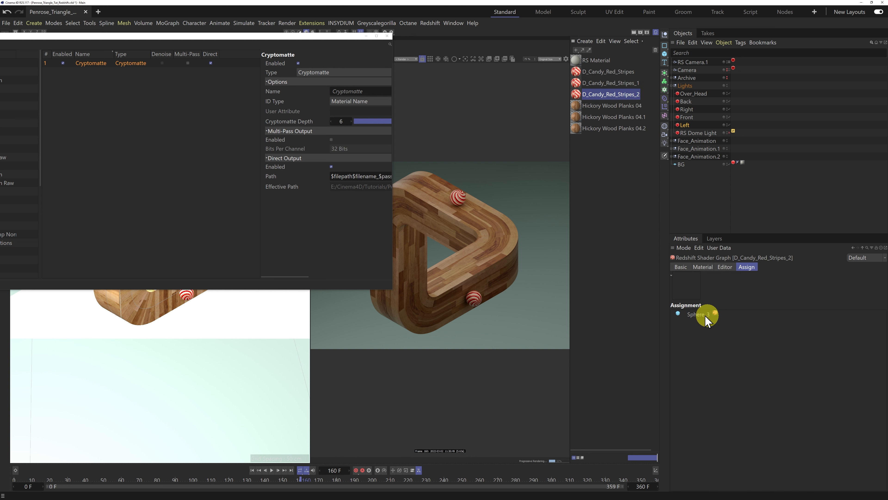
# Step: Check the face assignments of the three Hickory Wood Planks materials, then move the AOV Manager aside and hide the material list
pyautogui.click(609, 106)
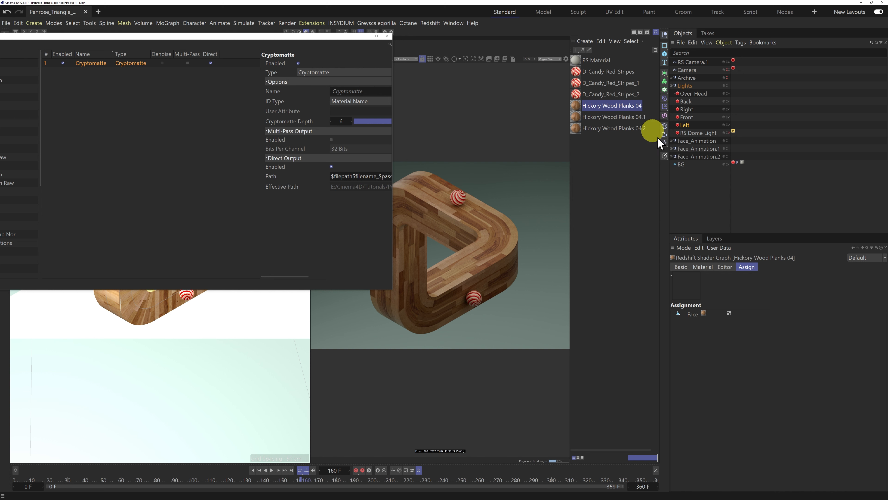
pyautogui.click(619, 120)
pyautogui.click(615, 129)
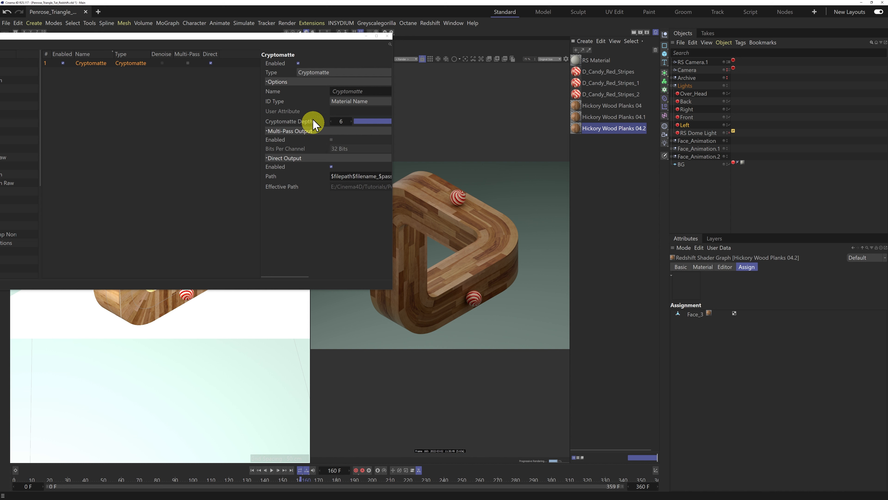
pyautogui.moveTo(305, 37); pyautogui.dragTo(214, 45)
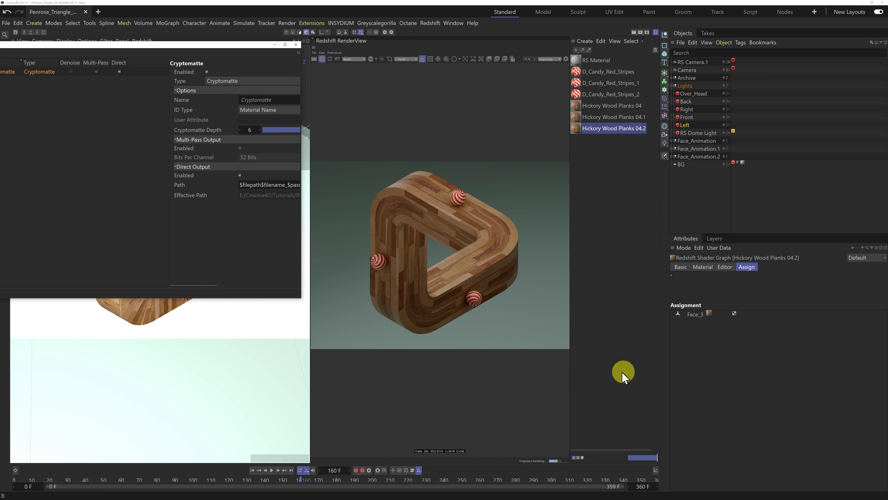
pyautogui.click(656, 33)
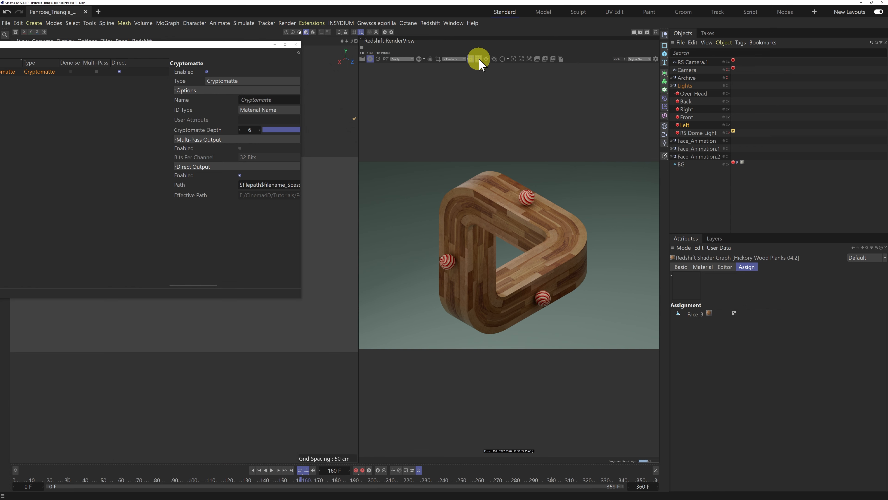
# Step: Enable bucket rendering in the Redshift RenderView and display the Cryptomatte pass
pyautogui.click(478, 59)
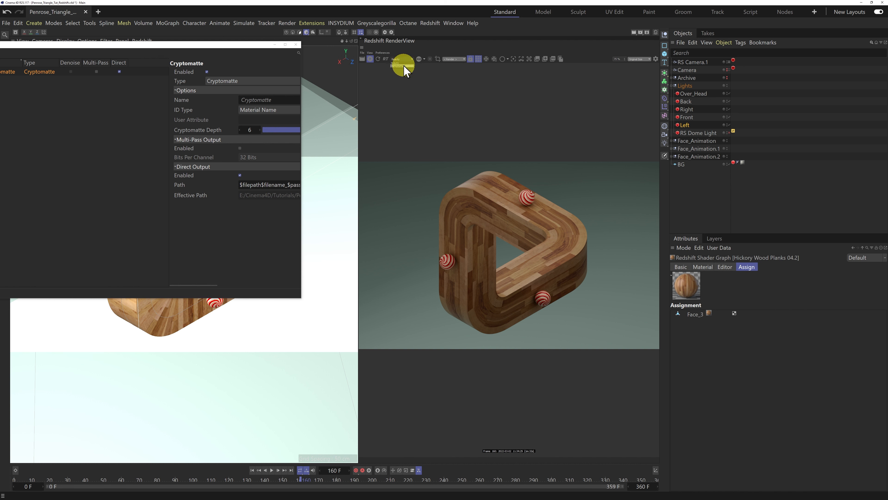
pyautogui.click(404, 66)
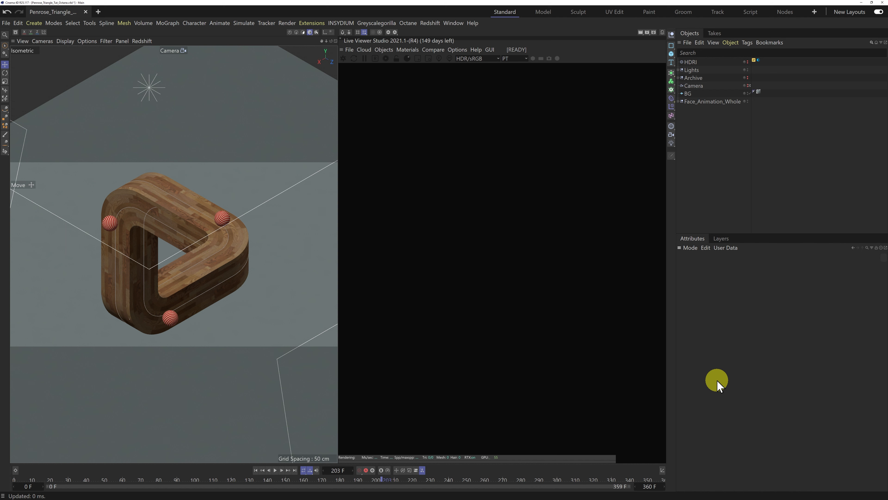
# Step: In the Octane scene, select the isometric Camera, start the Live Viewer render and switch the view to the default camera
pyautogui.click(696, 86)
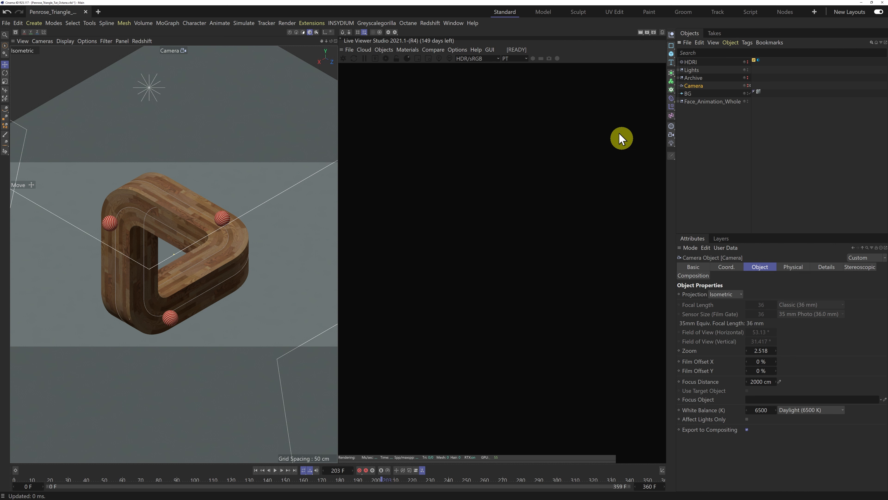
pyautogui.click(343, 59)
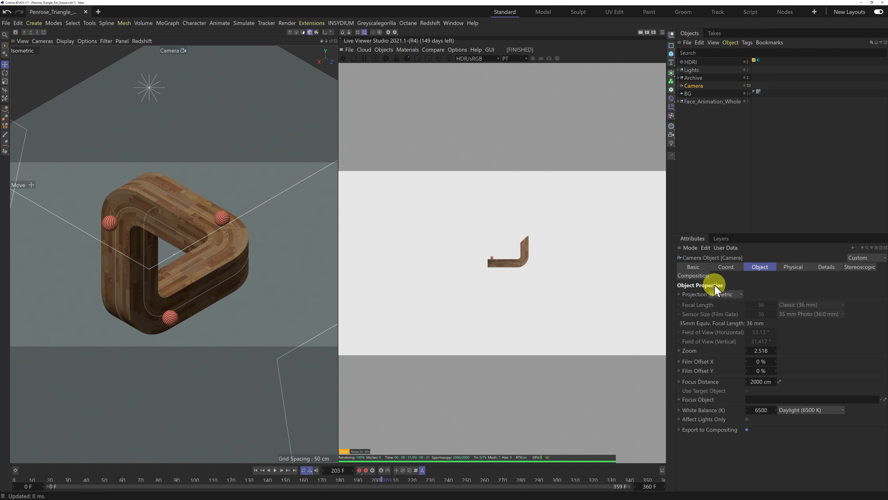
pyautogui.click(749, 86)
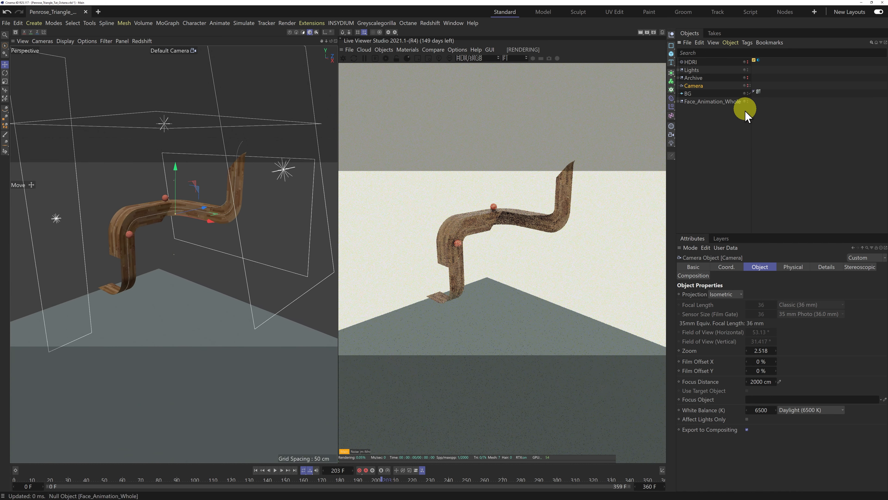
# Step: Reset the viewport to its default framing, add an Octane Camera and make it the active camera
pyautogui.click(462, 238)
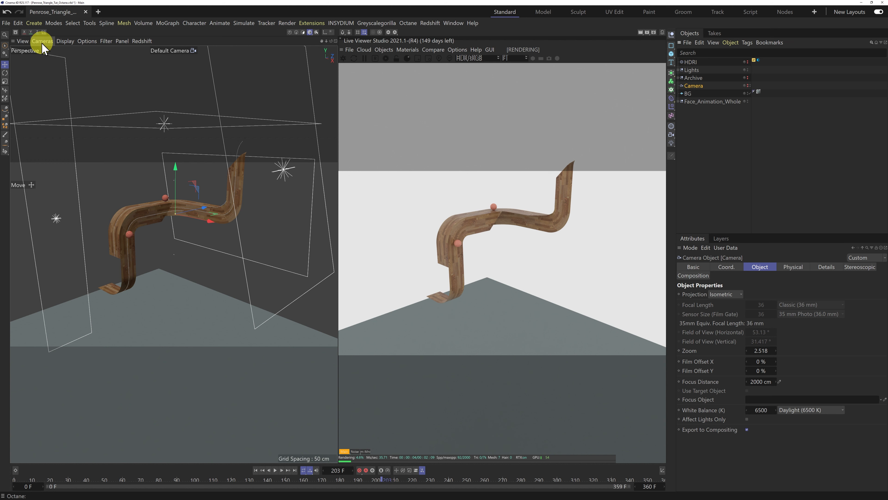
pyautogui.click(22, 41)
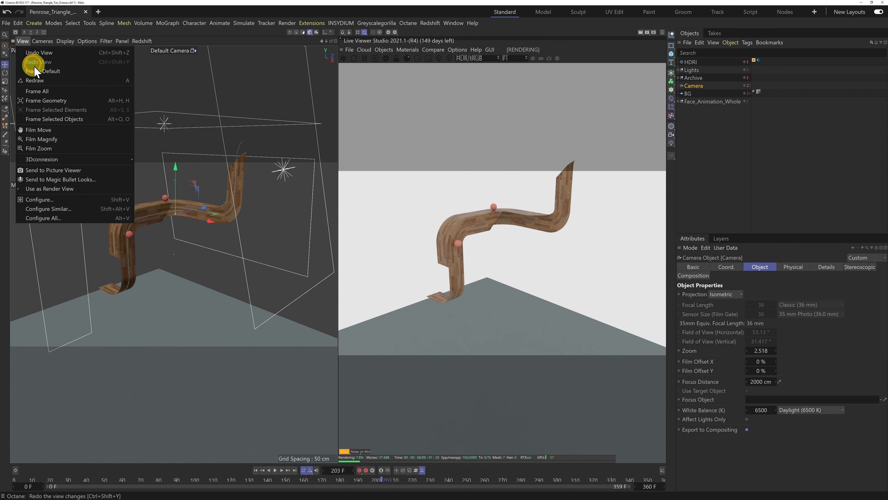
pyautogui.click(40, 72)
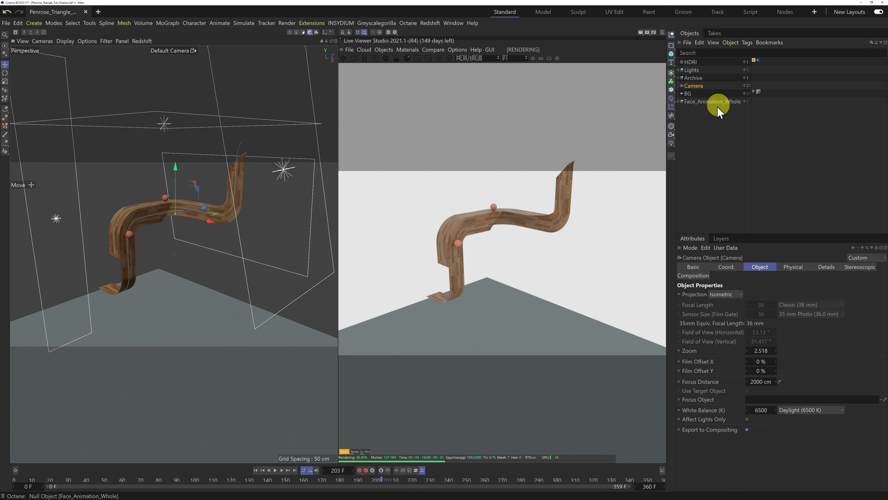
pyautogui.click(384, 50)
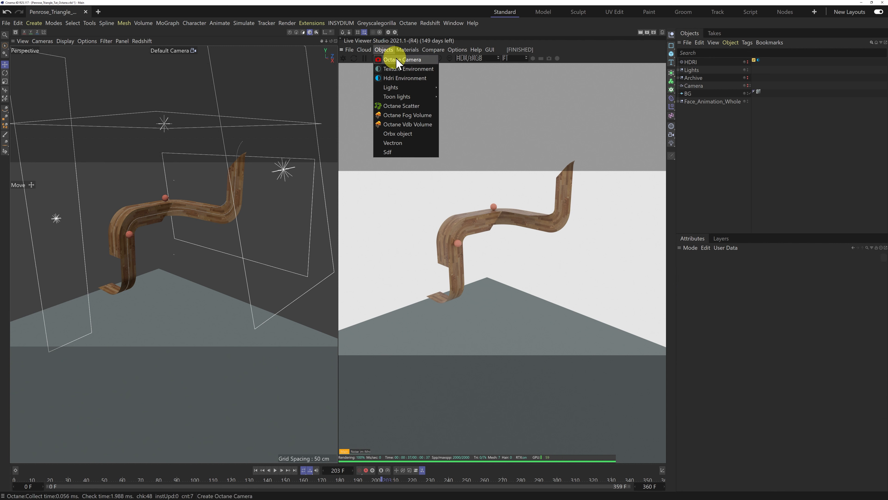
pyautogui.click(398, 62)
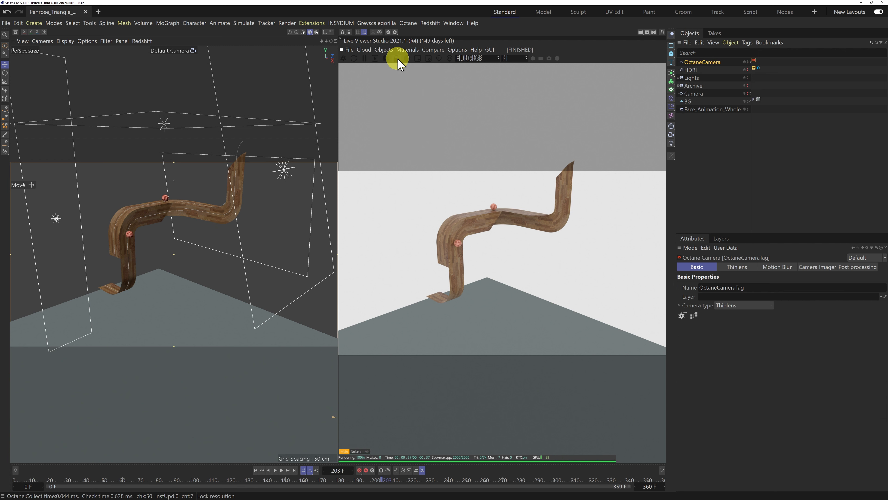
pyautogui.click(749, 62)
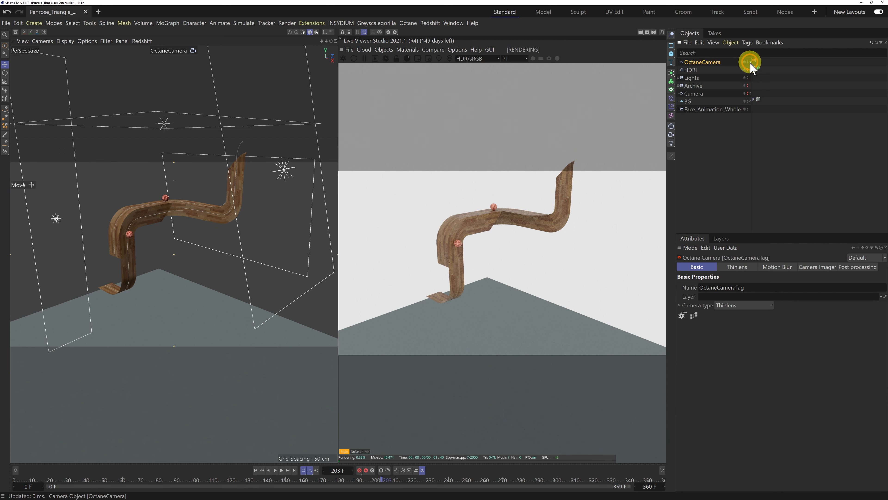
# Step: Set the OctaneCamera's pitch rotation to -35.264°
pyautogui.click(772, 75)
pyautogui.click(807, 267)
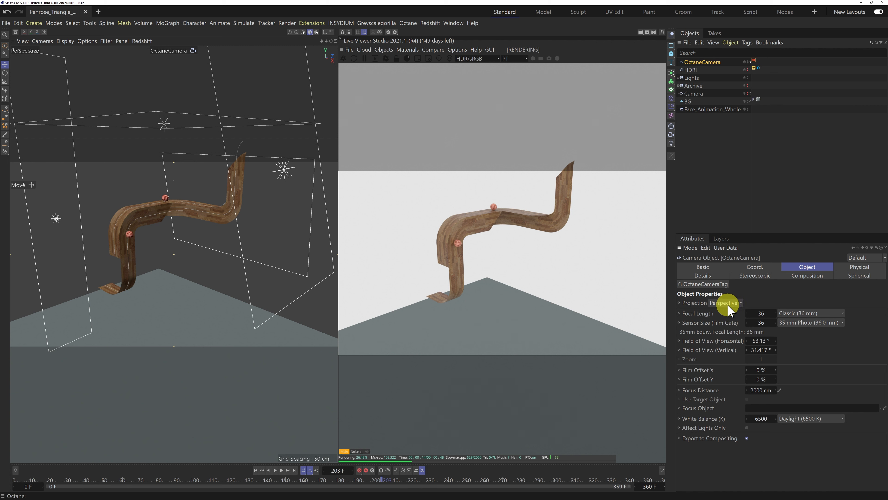
pyautogui.click(756, 266)
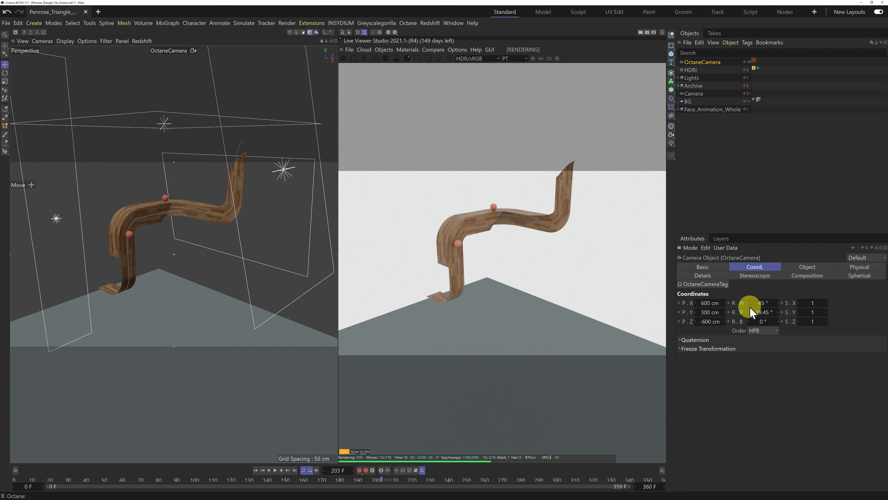
pyautogui.click(762, 312)
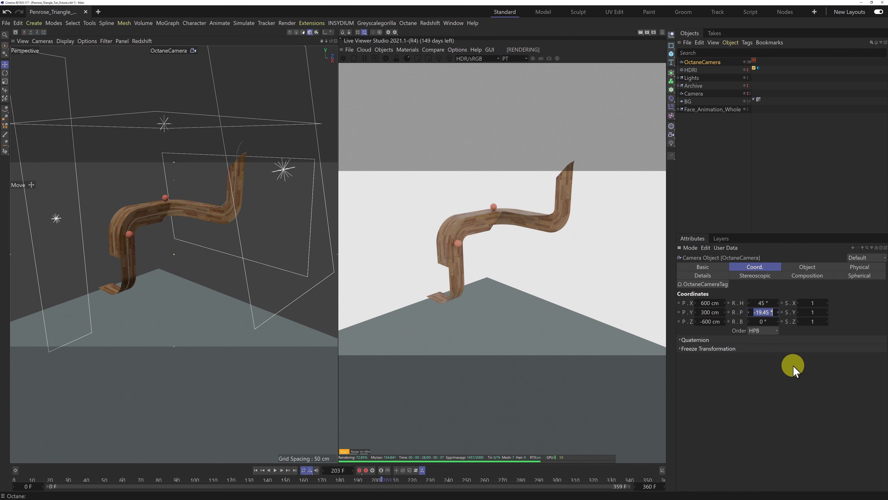
pyautogui.write('-35.264')
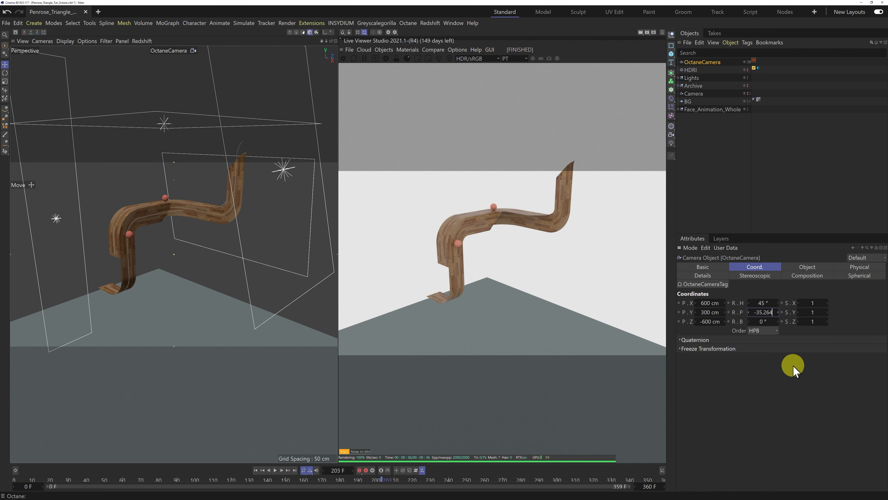
pyautogui.press('Return')
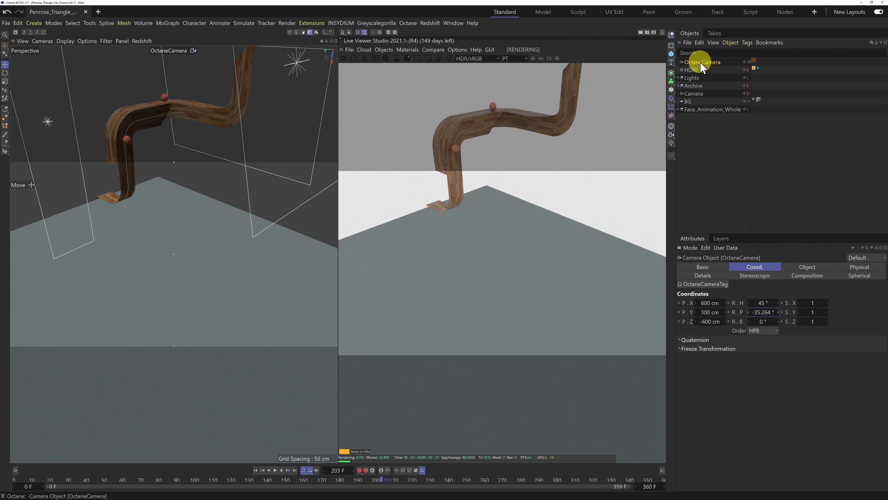
# Step: Enable the Orthographic option in the Thinlens settings of the OctaneCamera's tag
pyautogui.click(754, 62)
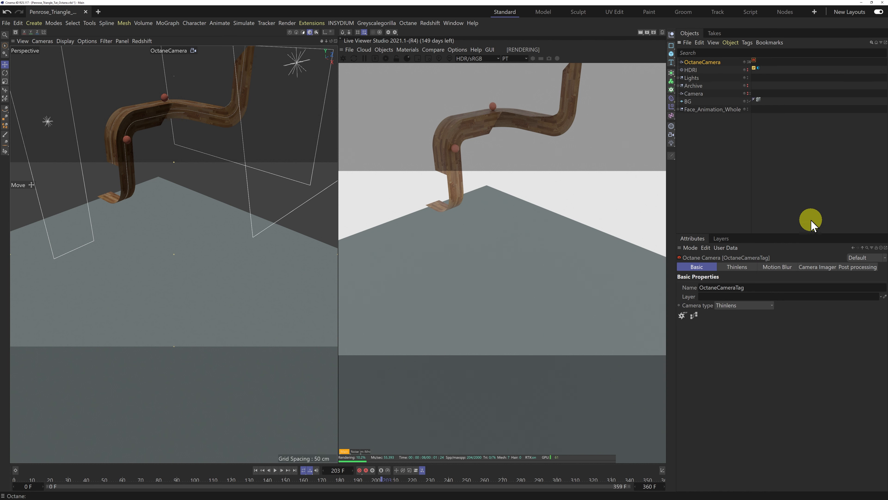
pyautogui.click(740, 268)
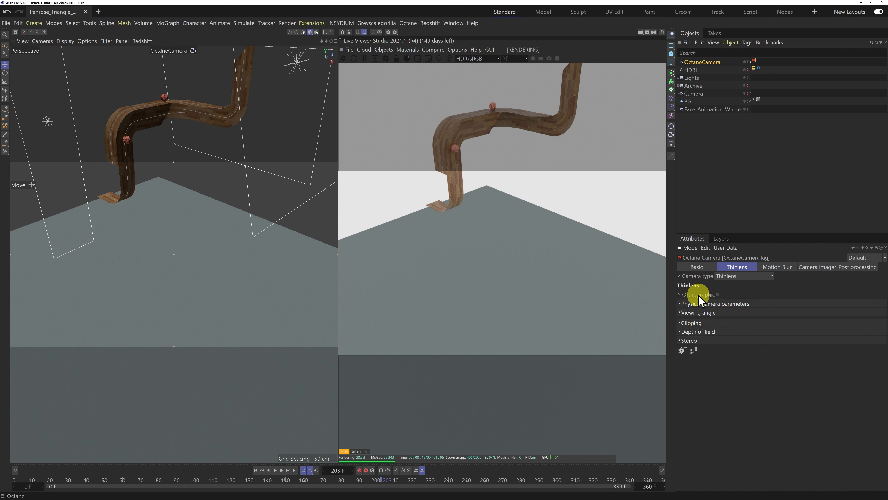
pyautogui.click(718, 294)
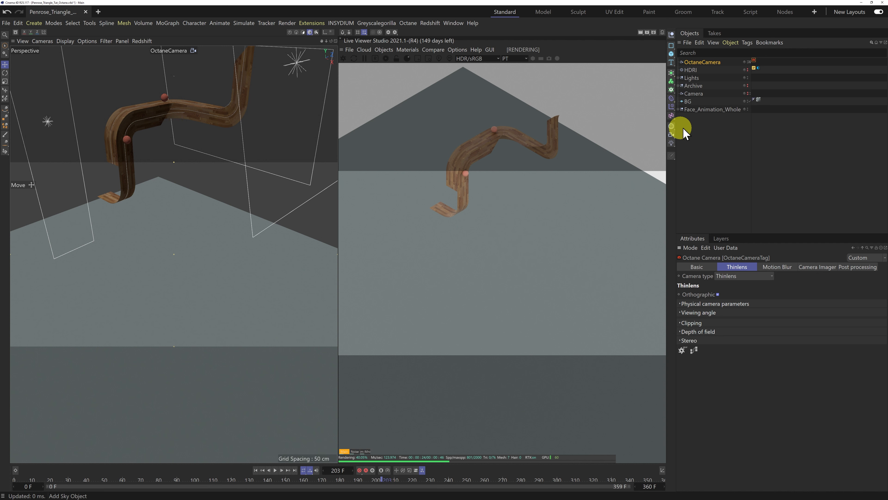
# Step: Create a null named Camera_Control and make the OctaneCamera its child
pyautogui.click(708, 62)
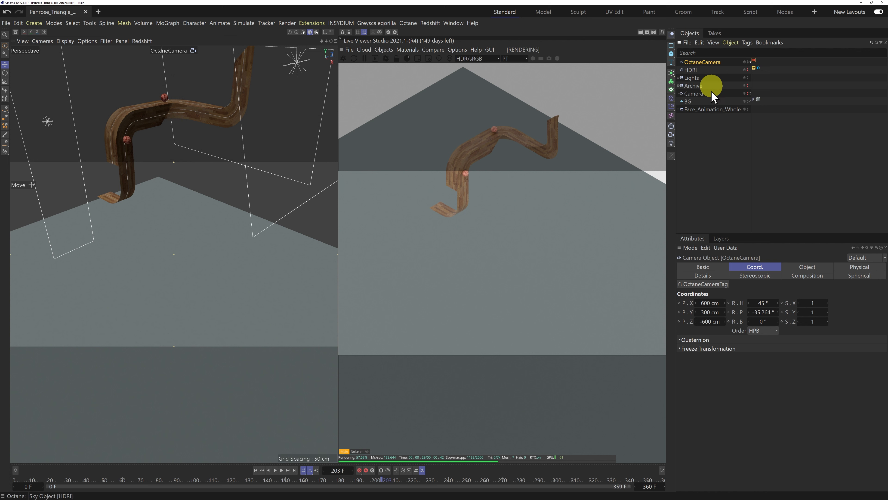
pyautogui.click(671, 36)
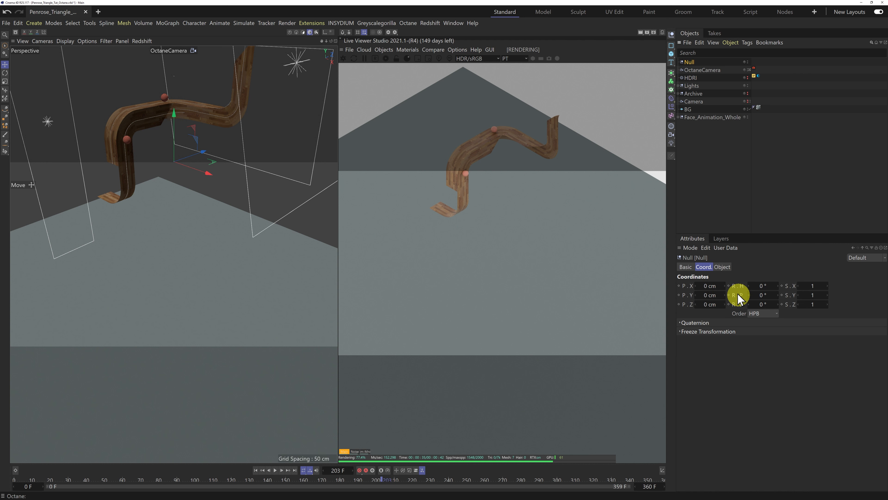
pyautogui.doubleClick(691, 63)
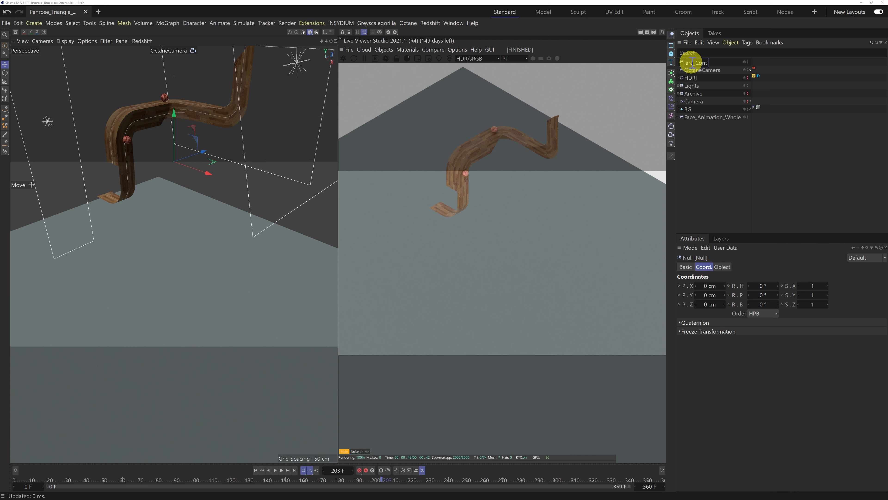
pyautogui.write('Camera_Control')
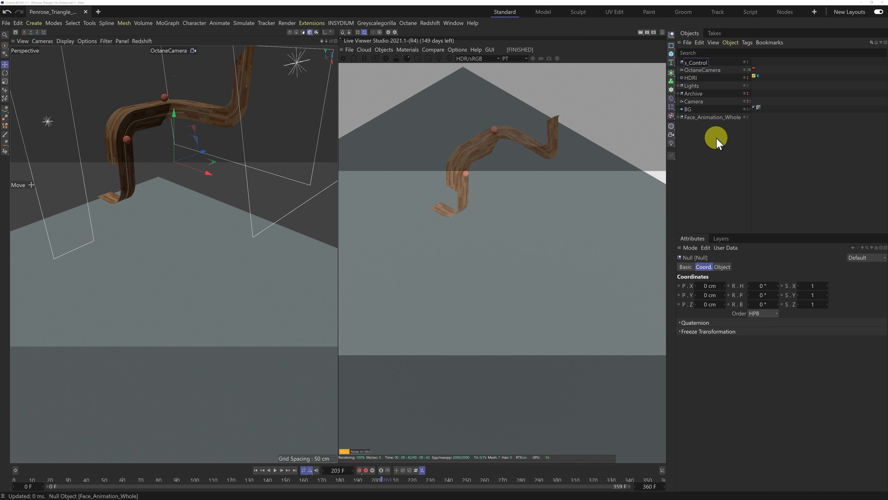
pyautogui.click(718, 146)
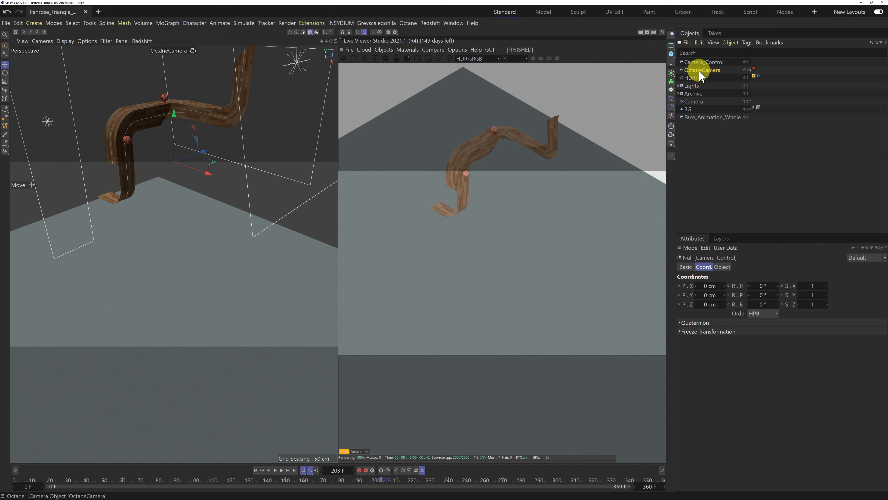
pyautogui.moveTo(699, 68); pyautogui.dragTo(701, 62)
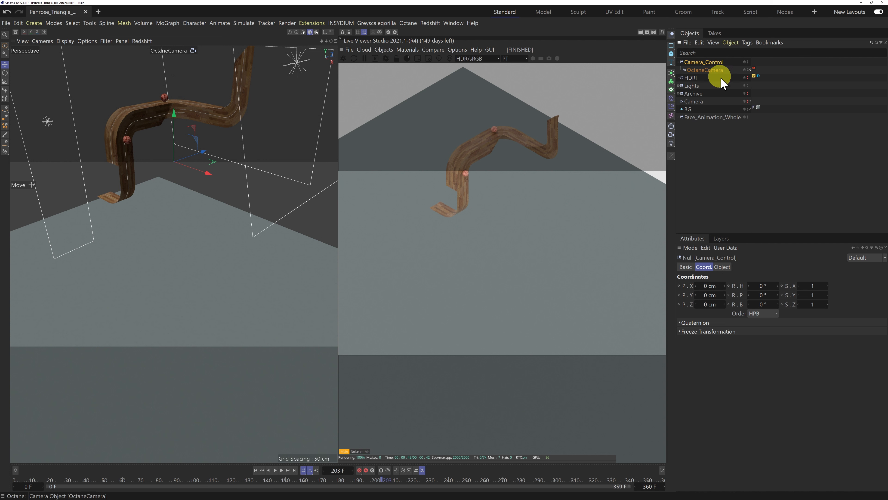
# Step: Set the Camera_Control null's heading rotation to 90° and reframe the camera on the Penrose triangle
pyautogui.moveTo(764, 287); pyautogui.dragTo(763, 286)
pyautogui.doubleClick(762, 286)
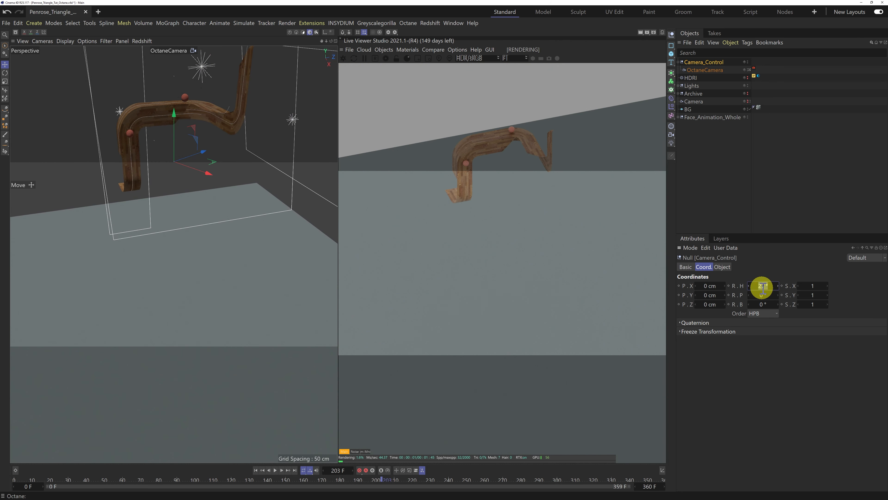
pyautogui.write('90')
pyautogui.press('Return')
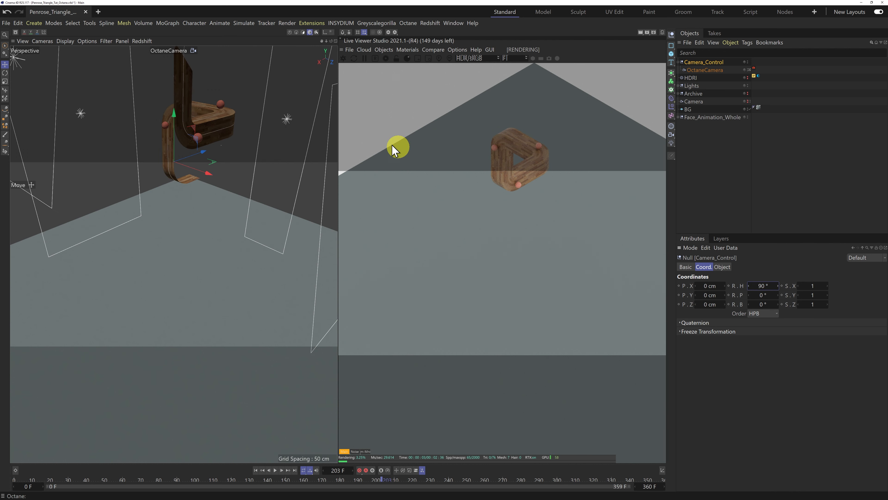
pyautogui.moveTo(323, 42); pyautogui.dragTo(337, 248)
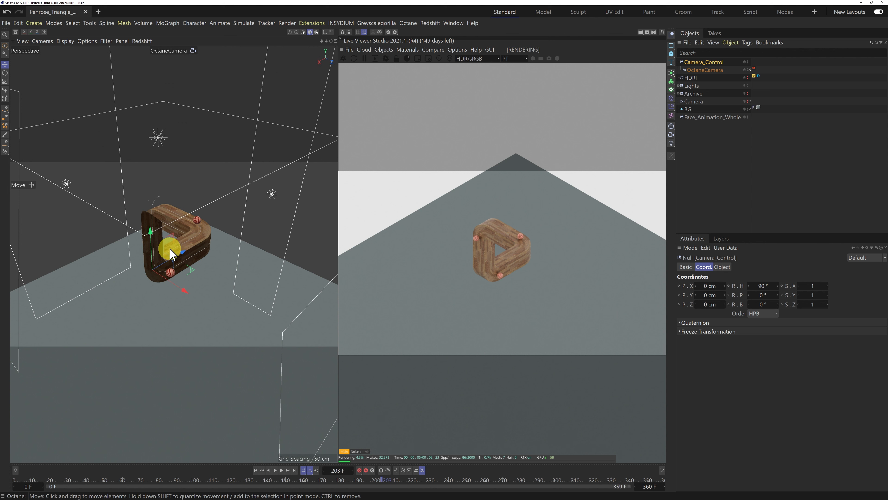
pyautogui.scroll(8, 172, 247)
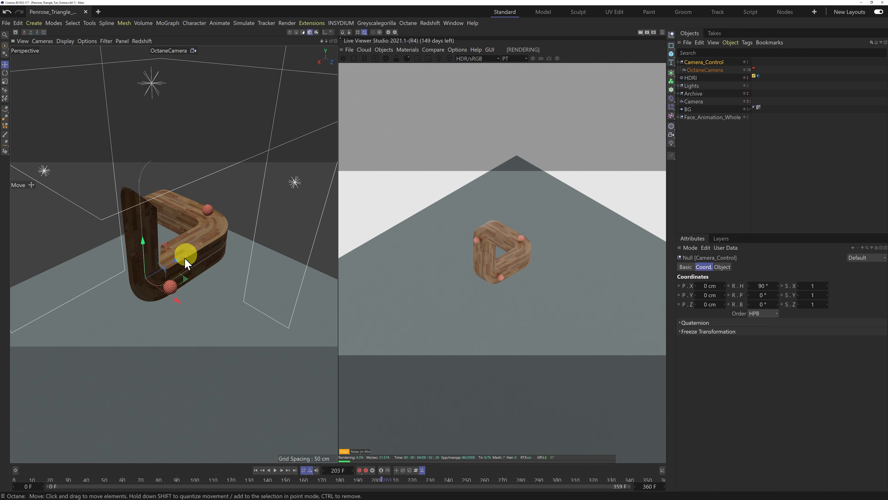
# Step: Set the OctaneCamera's projection to Parallel with a zoom of 2.329 and centre the triangle in its frame
pyautogui.click(704, 70)
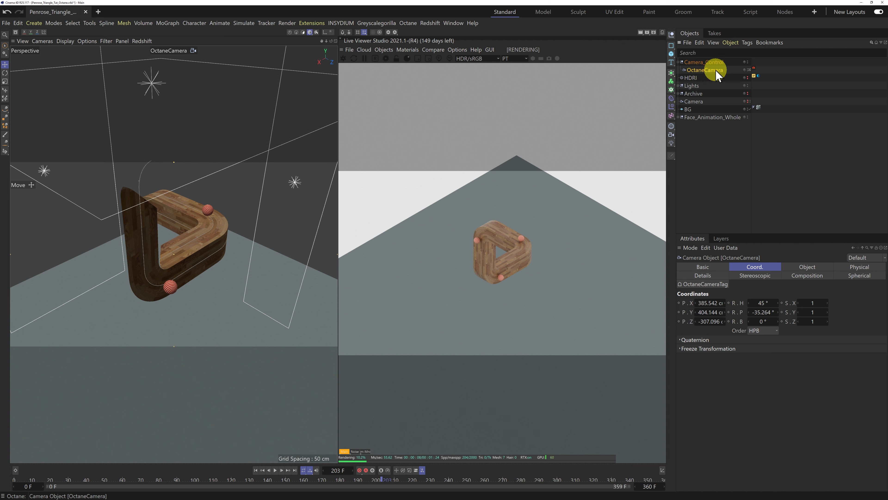
pyautogui.click(814, 269)
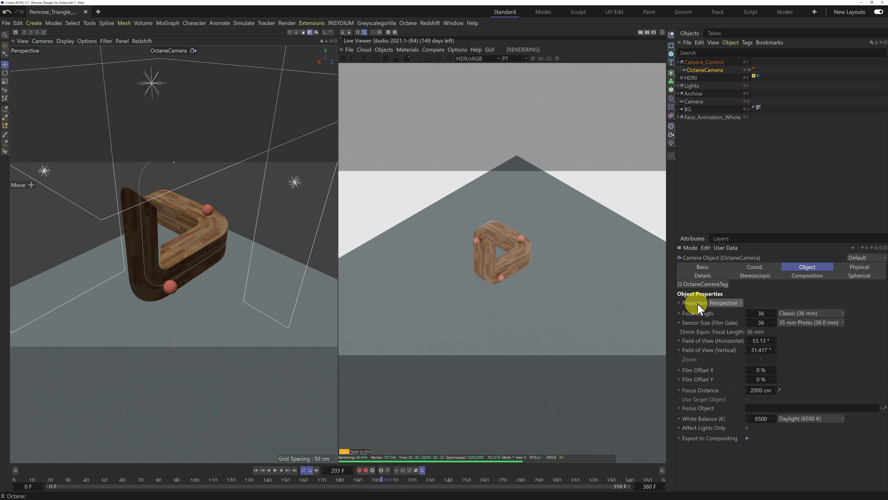
pyautogui.click(722, 302)
pyautogui.click(721, 321)
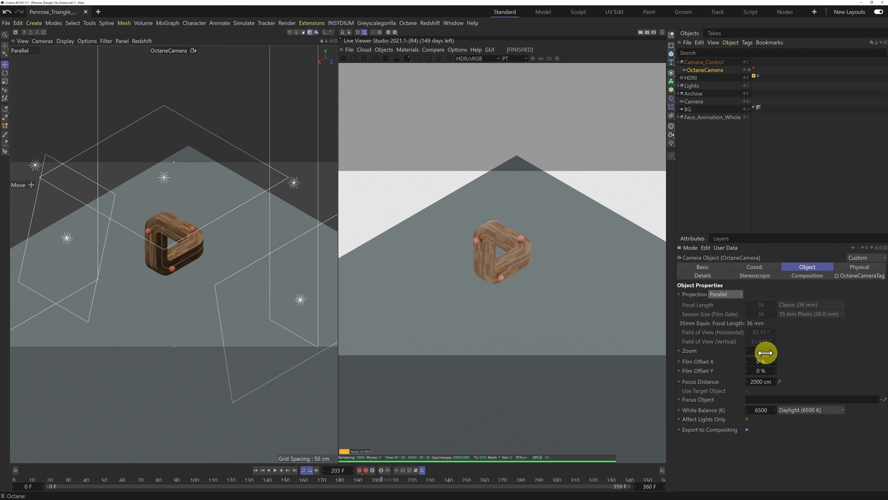
pyautogui.scroll(8, 173, 247)
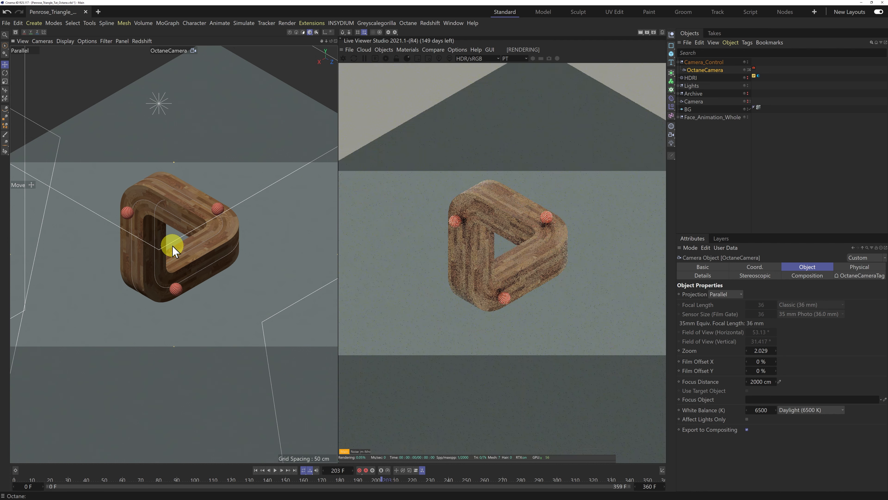
pyautogui.moveTo(759, 349); pyautogui.dragTo(761, 351)
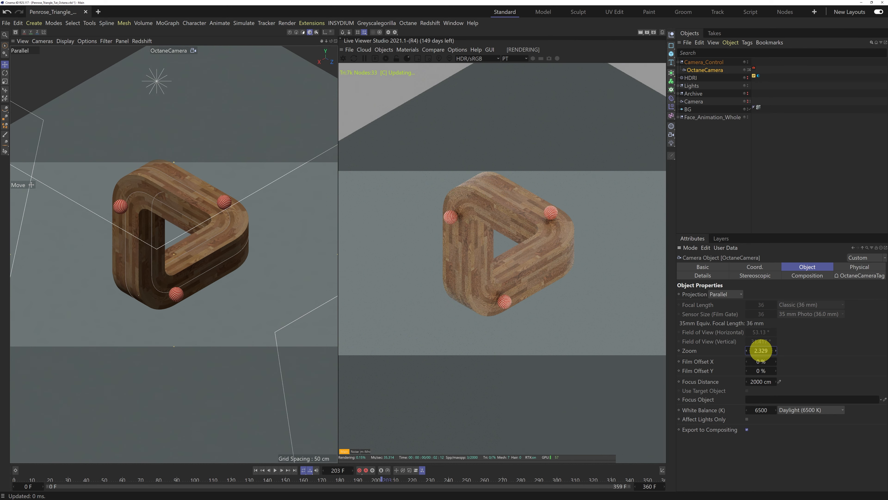
pyautogui.moveTo(321, 40); pyautogui.dragTo(337, 249)
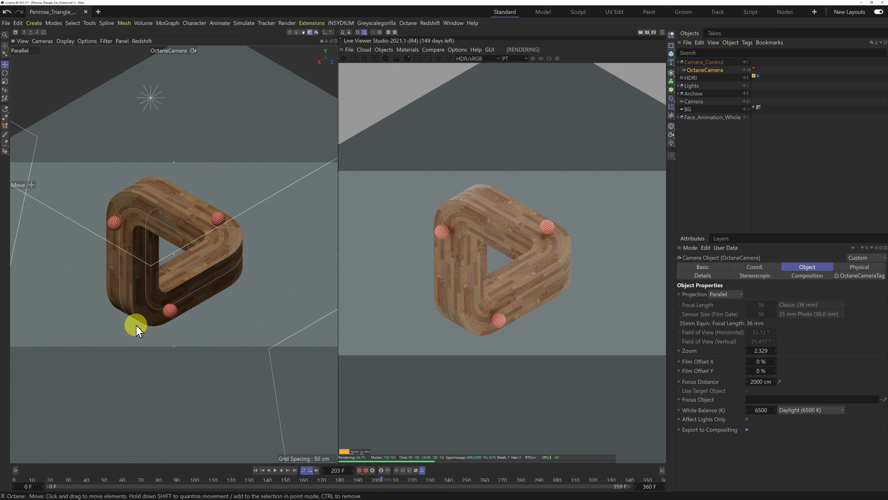
# Step: Examine the OctaneCamera's placement relative to the BG plane in the Front view, and return to the camera view
pyautogui.click(122, 41)
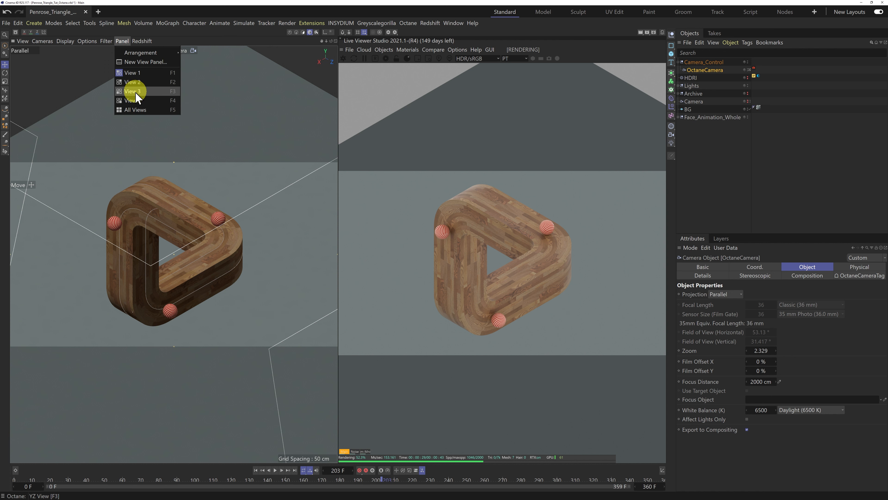
pyautogui.click(136, 101)
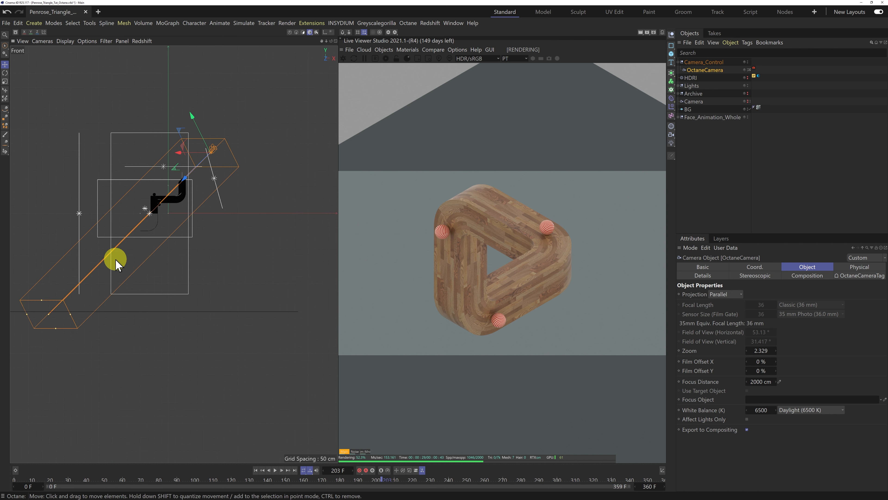
pyautogui.click(688, 109)
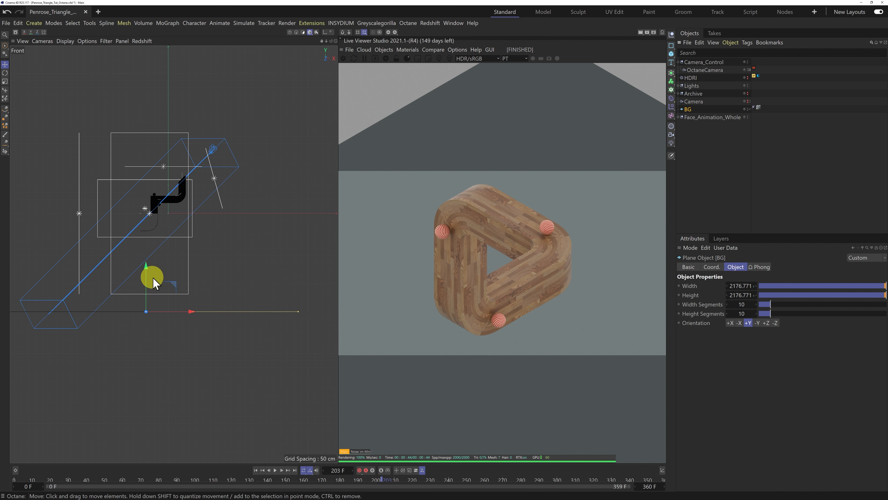
pyautogui.click(122, 42)
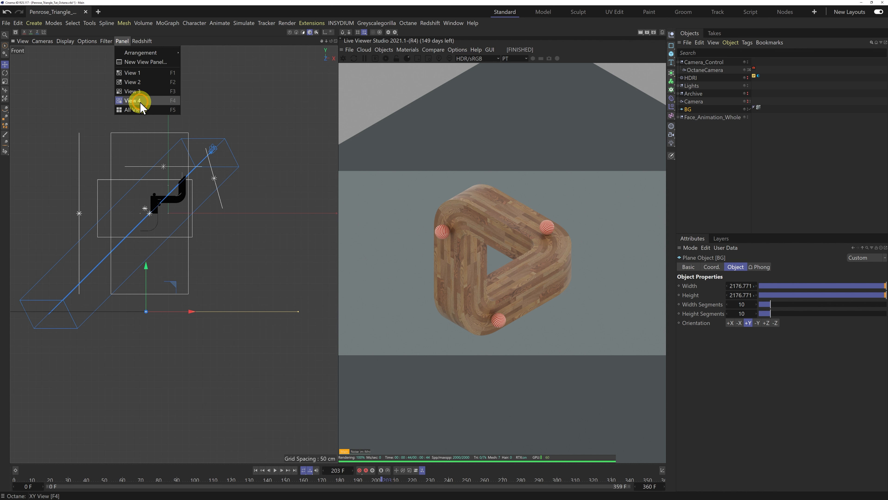
pyautogui.click(132, 72)
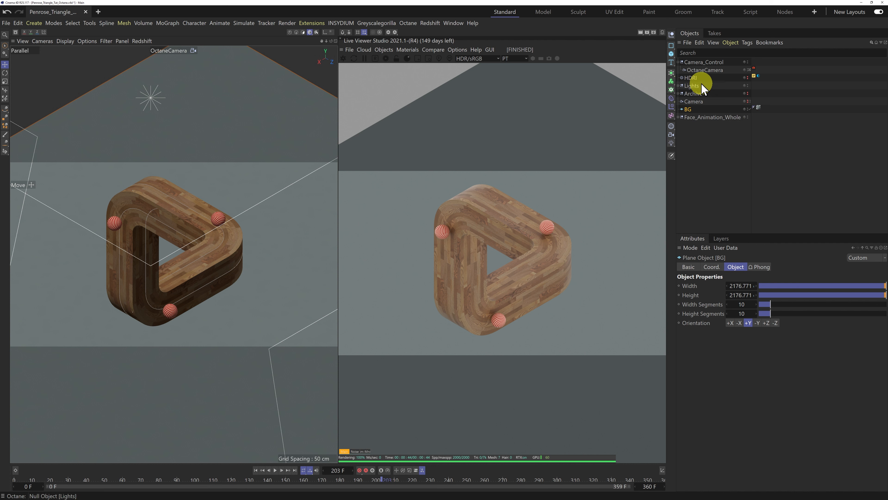
# Step: Enable the HDRI sky, inspect the image texture in its Environment Tag, and locate the texture file on disk
pyautogui.click(693, 78)
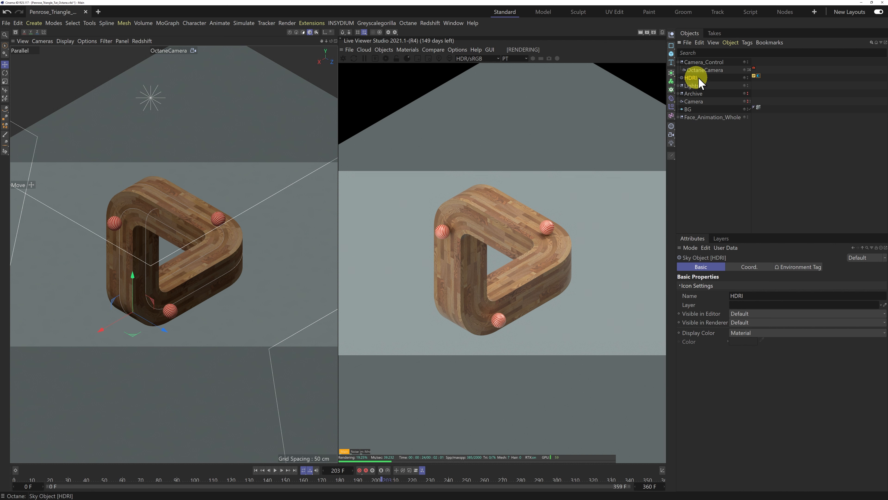
pyautogui.click(758, 77)
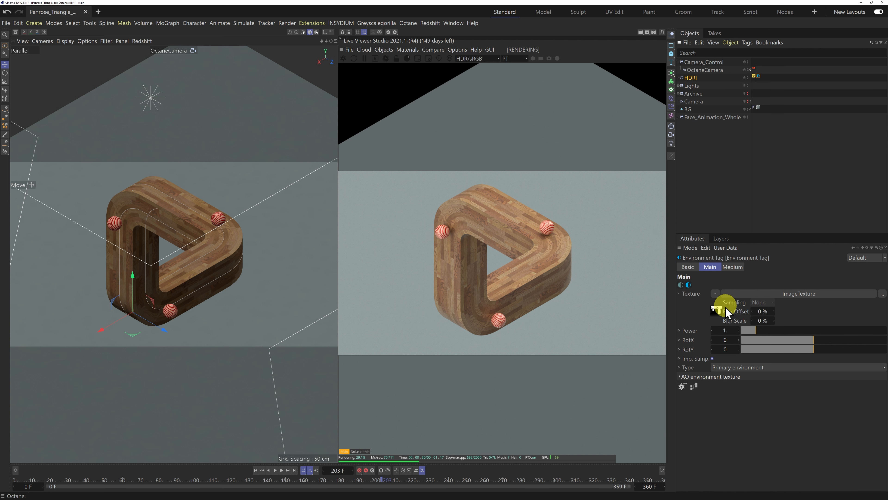
pyautogui.click(716, 309)
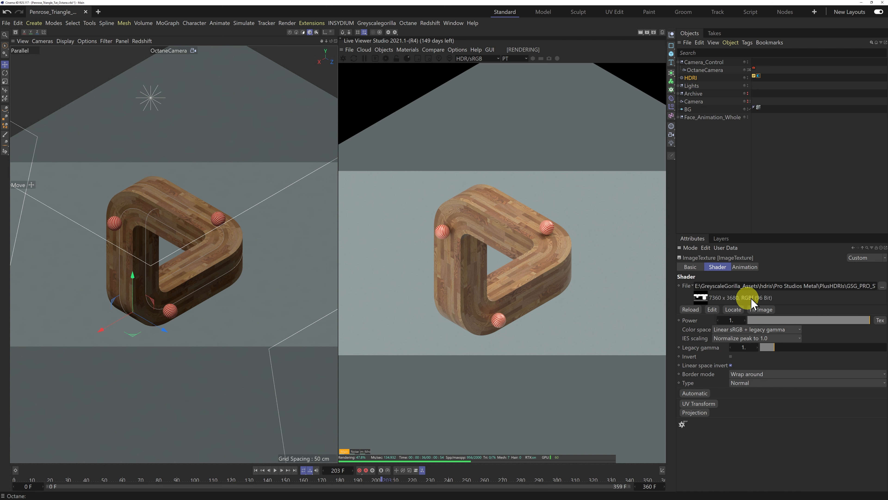
pyautogui.click(733, 309)
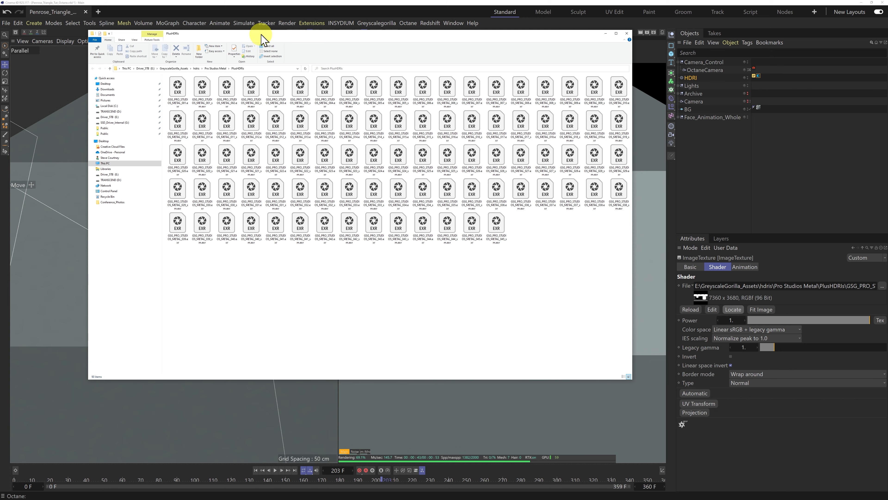
# Step: Look through the HDRI previews in the Pro Studios Metal PlusThumbnails folder and close the file browser
pyautogui.moveTo(261, 37); pyautogui.dragTo(295, 72)
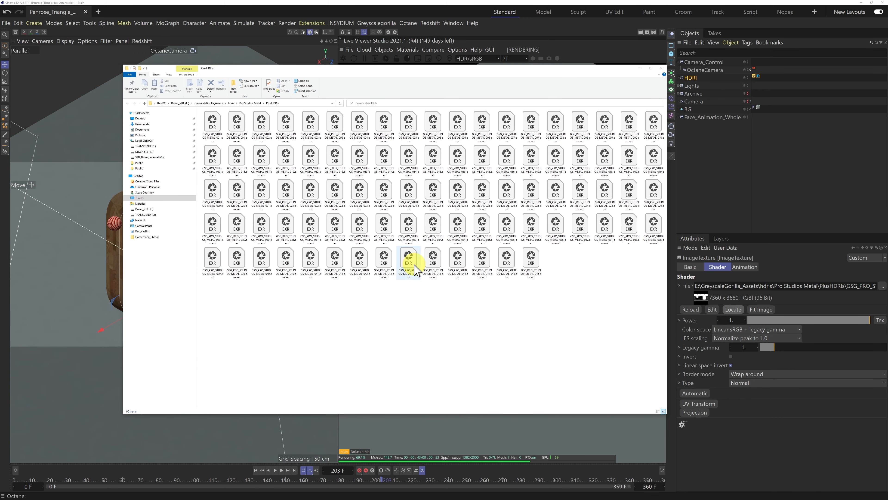
pyautogui.click(144, 103)
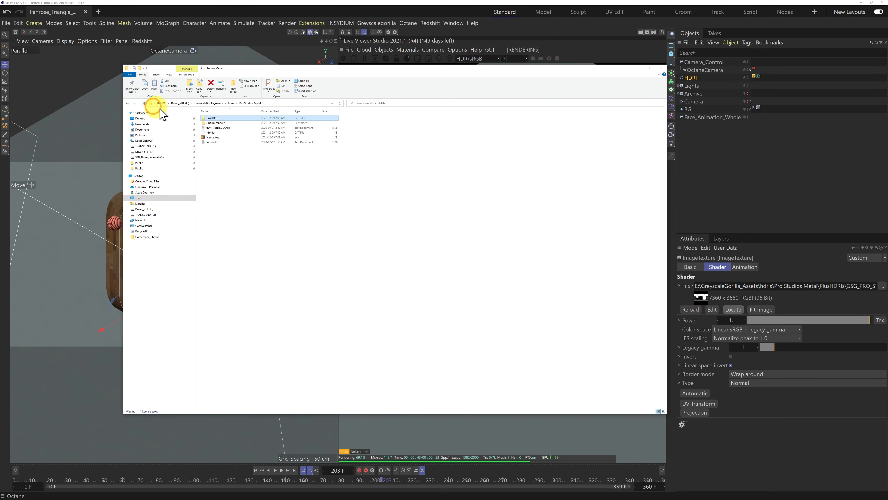
pyautogui.doubleClick(204, 123)
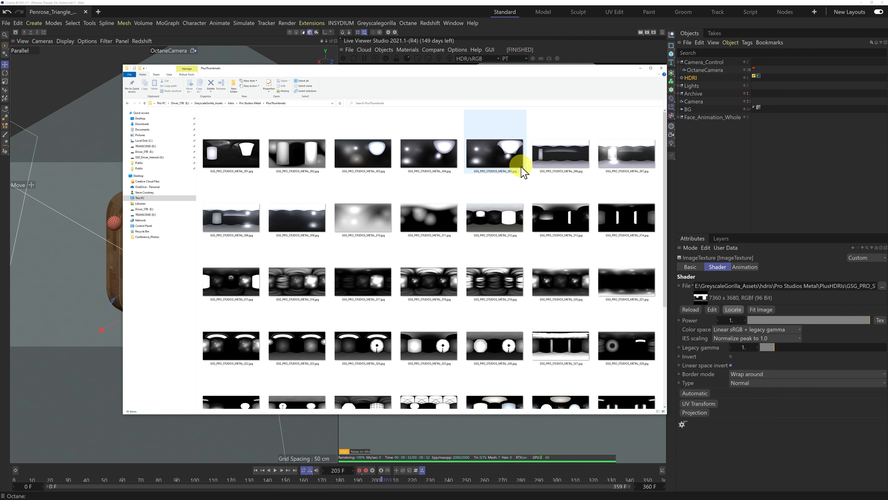
pyautogui.scroll(-3, 447, 301)
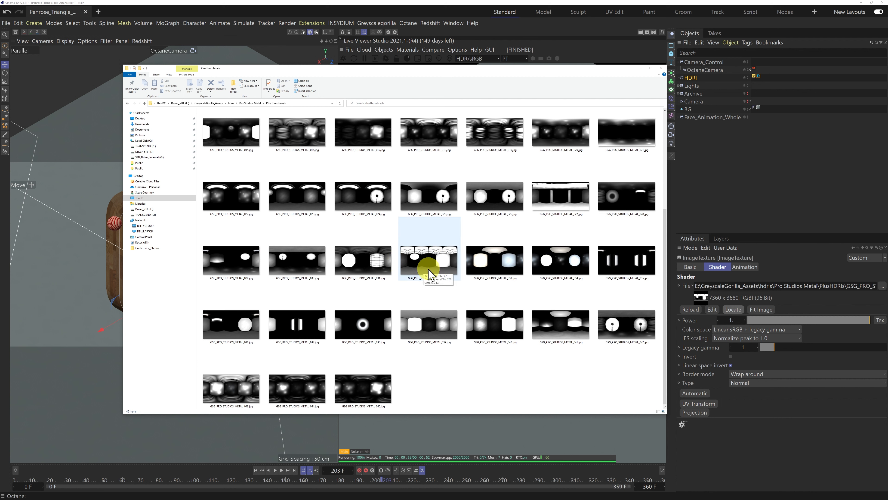
pyautogui.click(662, 69)
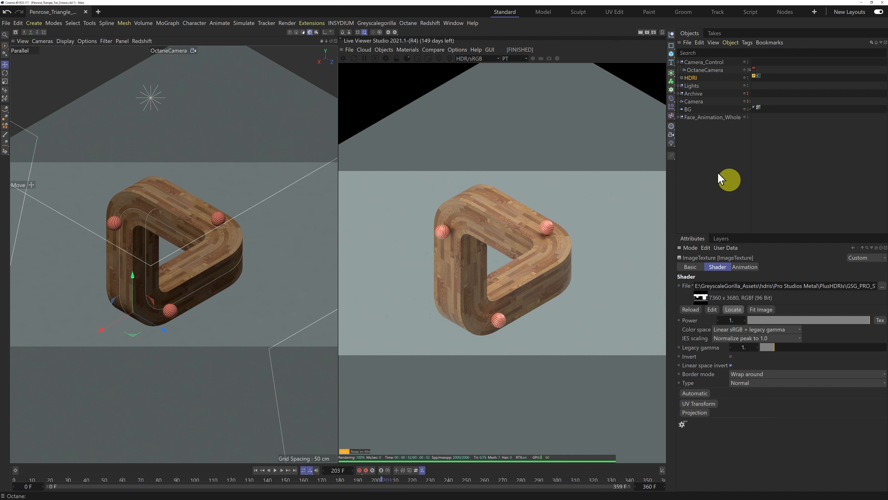
# Step: Disable the HDRI sky, compare the render with the Top light off and on, and inspect the Environment_with_Area_Lights sky
pyautogui.keyDown('alt'); pyautogui.click(747, 77); pyautogui.keyUp('alt')
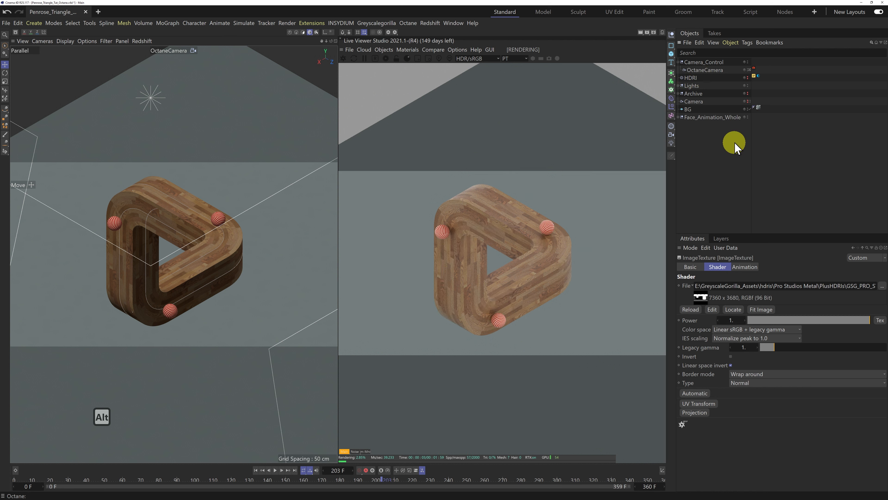
pyautogui.click(679, 86)
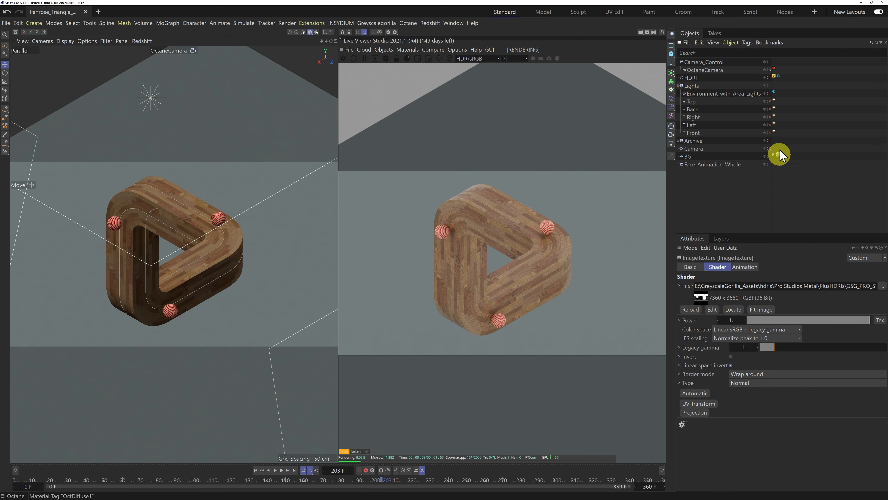
pyautogui.click(769, 101)
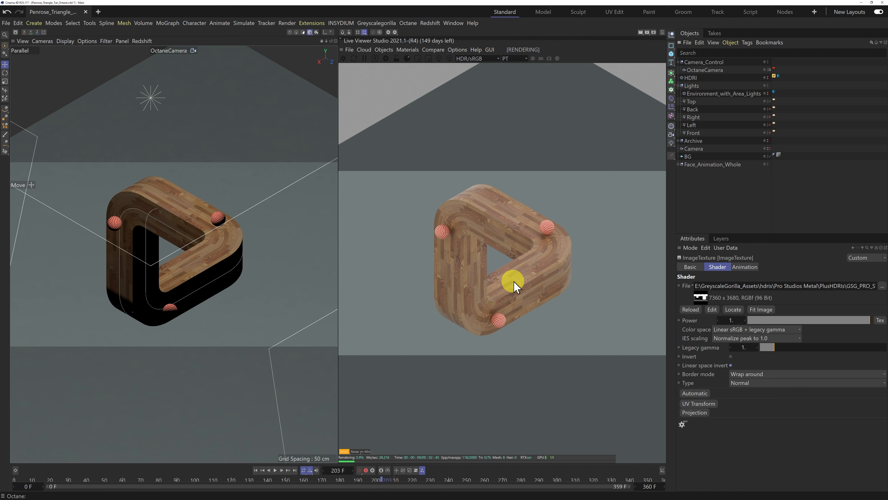
pyautogui.click(769, 102)
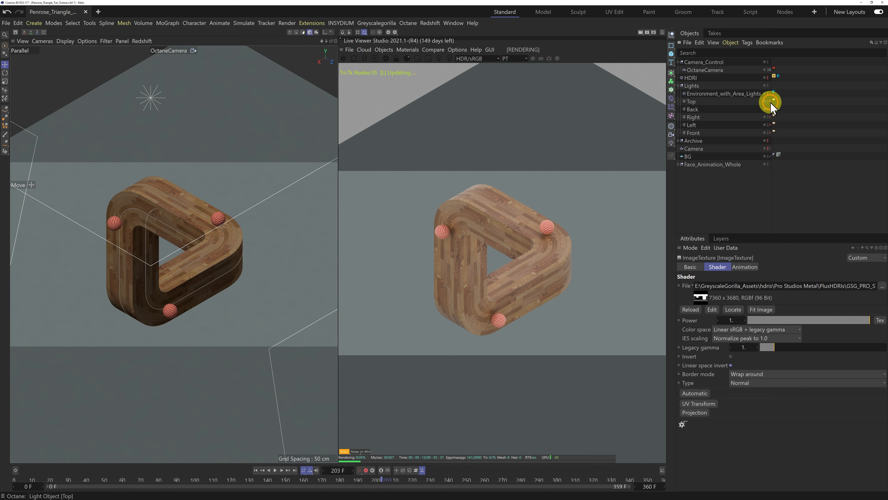
pyautogui.click(720, 95)
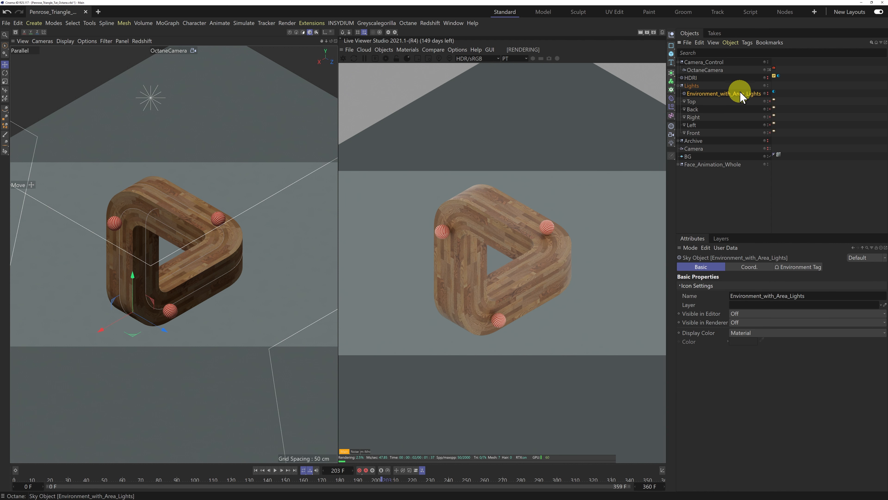
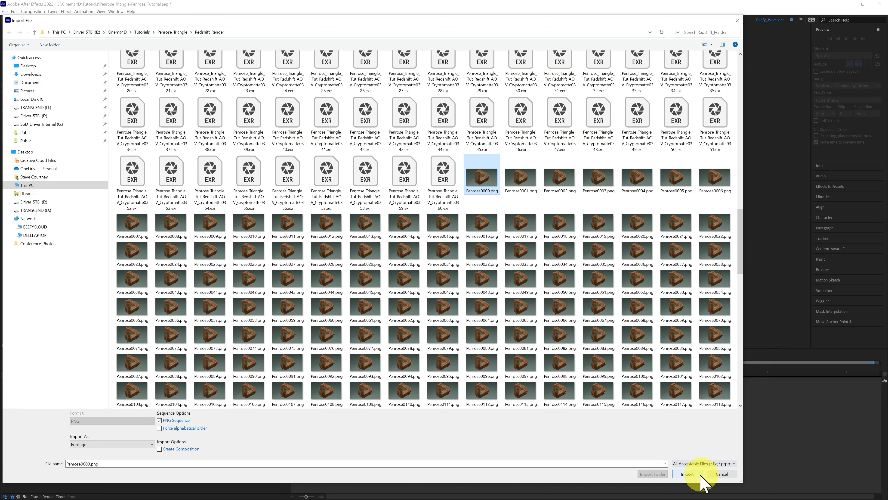
# Step: In After Effects, import Penrose0000.png as a PNG sequence and Penrose_Triangle_Tut_Redshift_AOV_Cryptomatte0000.exr as an OpenEXR sequence
pyautogui.click(687, 474)
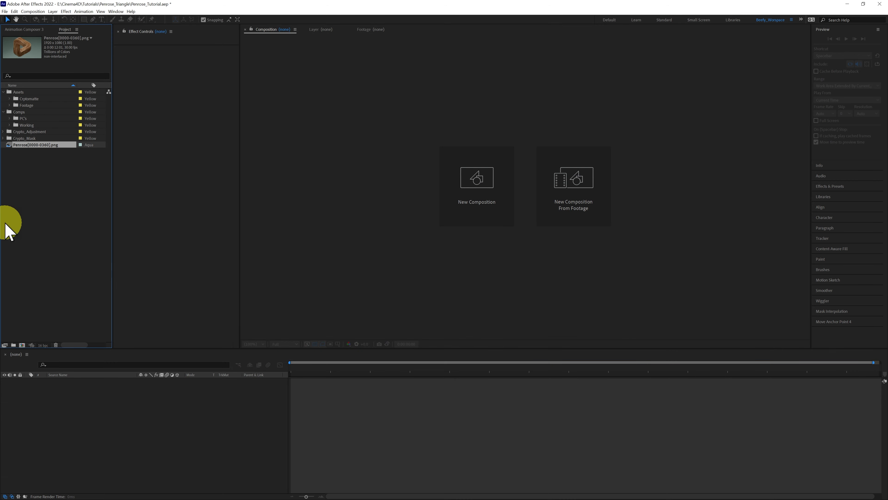
pyautogui.click(48, 198)
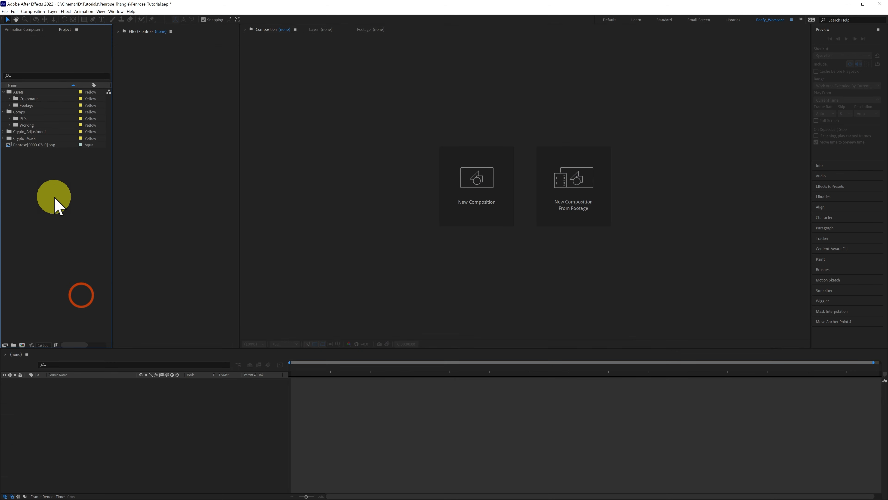
pyautogui.doubleClick(54, 199)
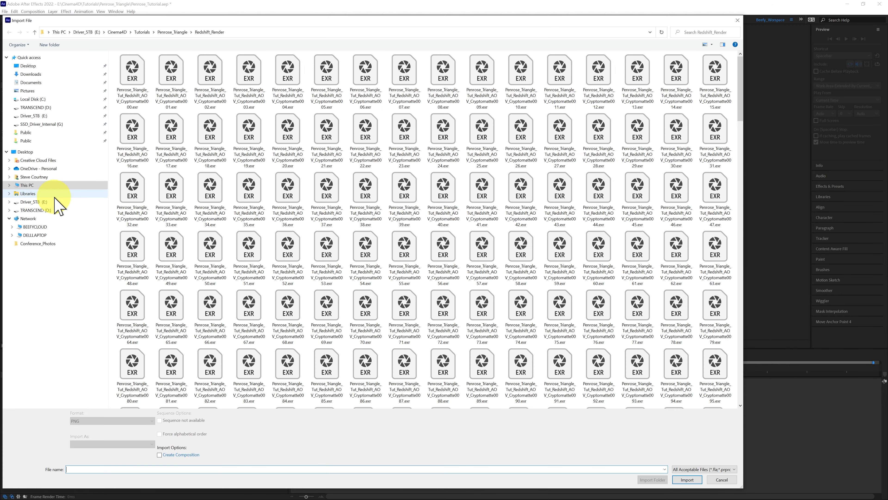
pyautogui.click(134, 77)
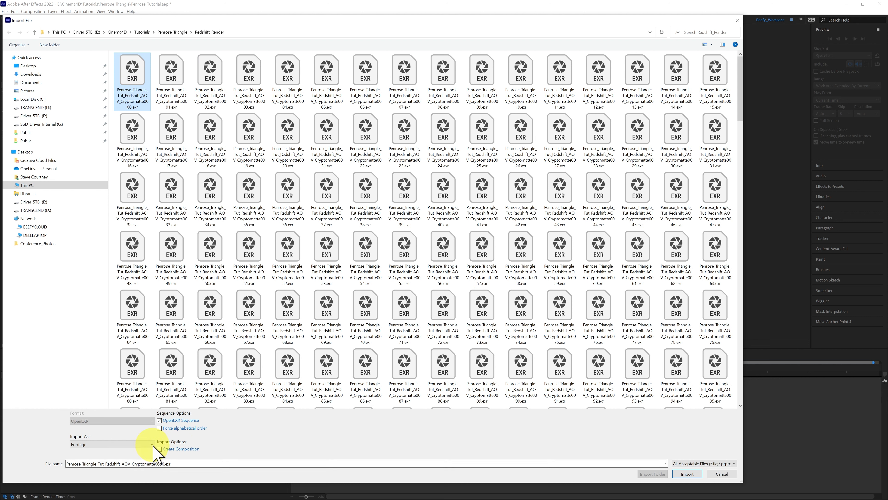
pyautogui.click(690, 473)
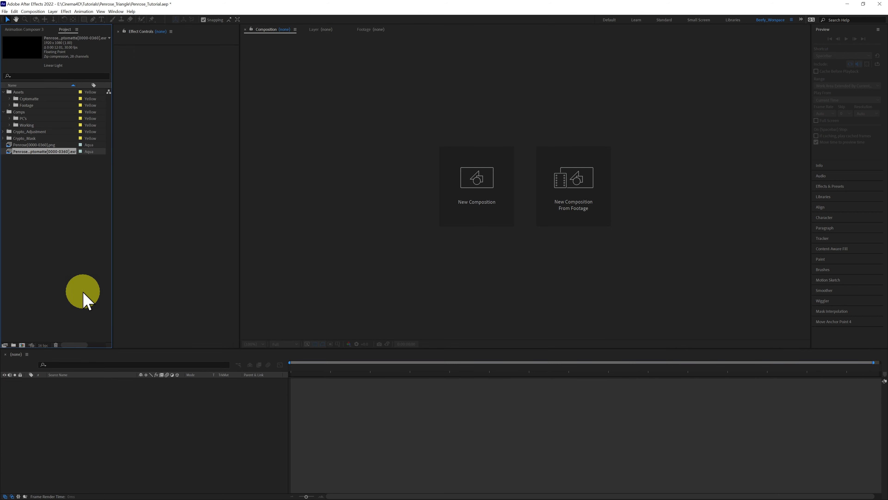
pyautogui.click(44, 189)
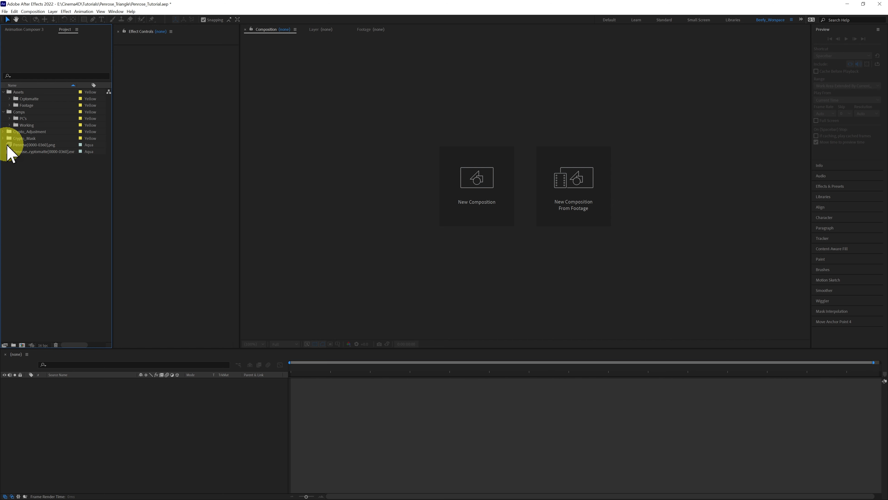
# Step: Create a composition from the Penrose PNG sequence, preview the animation, and return to the first frame
pyautogui.moveTo(10, 147); pyautogui.dragTo(25, 360)
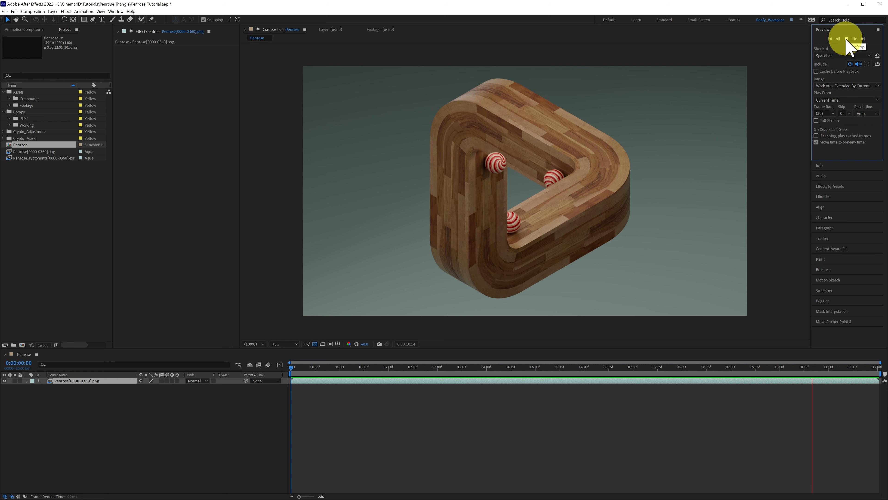
pyautogui.click(581, 127)
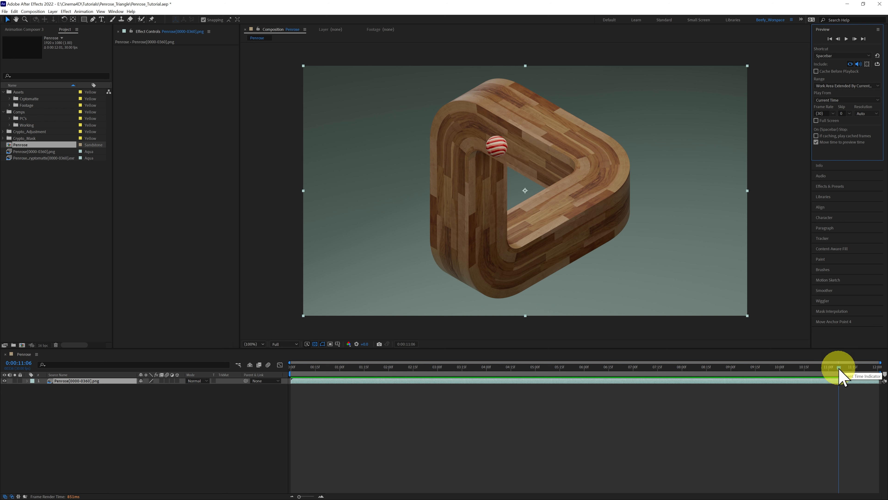
pyautogui.click(830, 39)
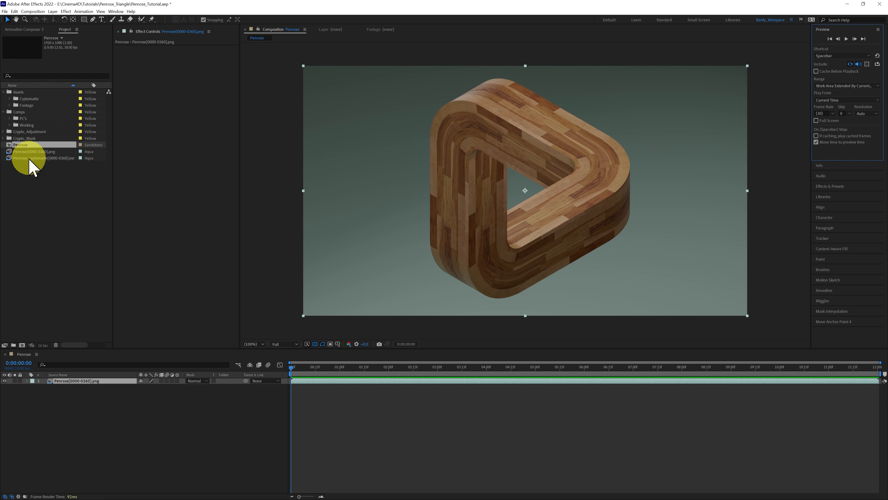
# Step: Move the Penrose composition into the Working folder and both imported sequences into the Footage folder
pyautogui.moveTo(9, 145); pyautogui.dragTo(26, 125)
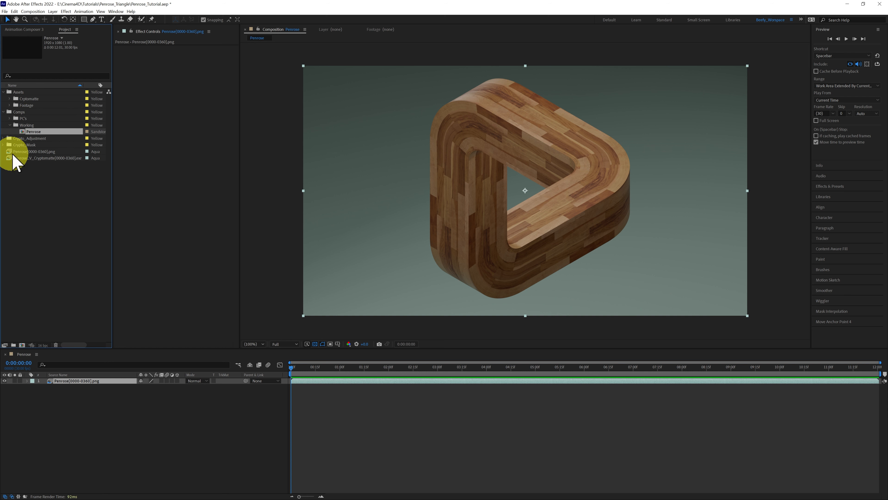
pyautogui.moveTo(38, 170); pyautogui.dragTo(18, 153)
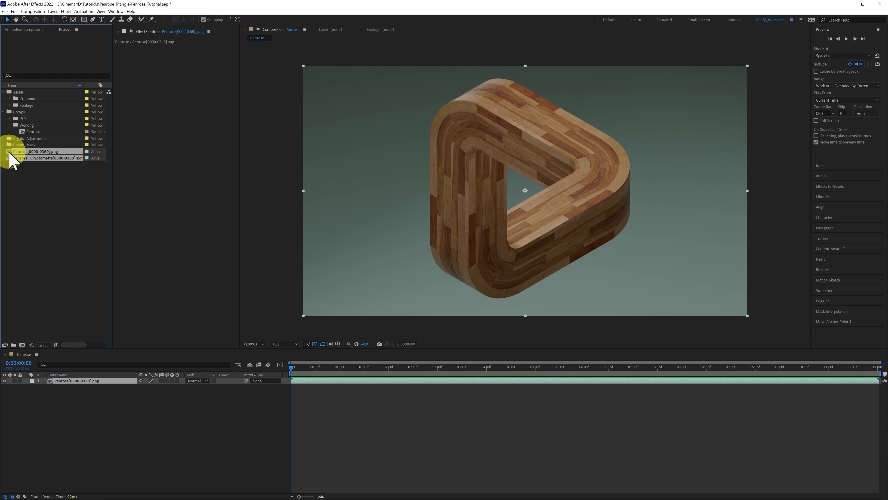
pyautogui.moveTo(9, 157); pyautogui.dragTo(25, 107)
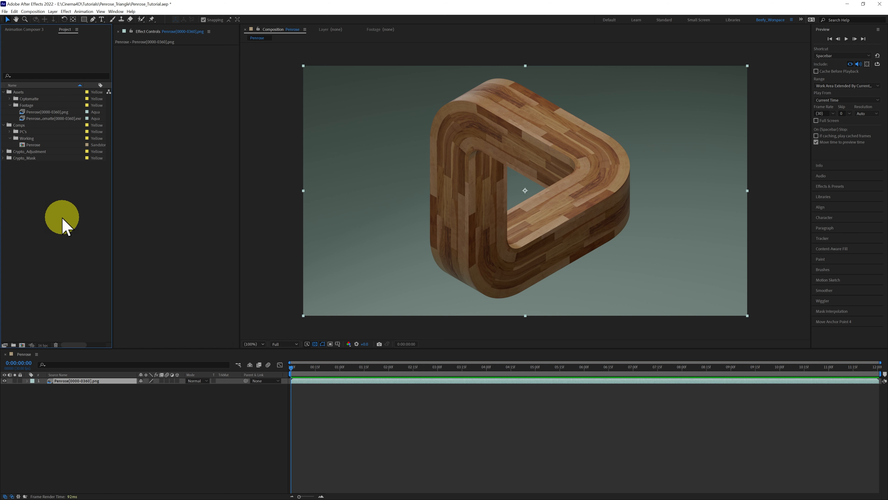
# Step: Create a composition from the Cryptomatte EXR sequence and scrub its timeline to 0:00:02:24
pyautogui.click(24, 119)
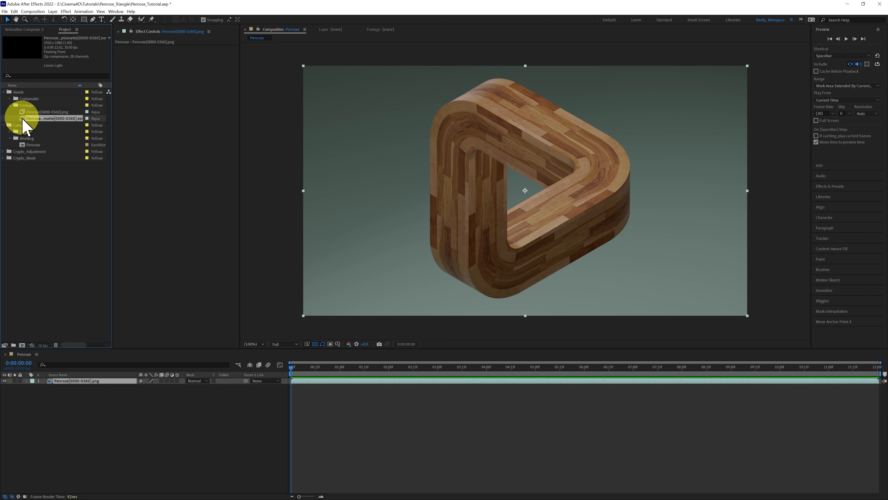
pyautogui.moveTo(23, 119); pyautogui.dragTo(22, 344)
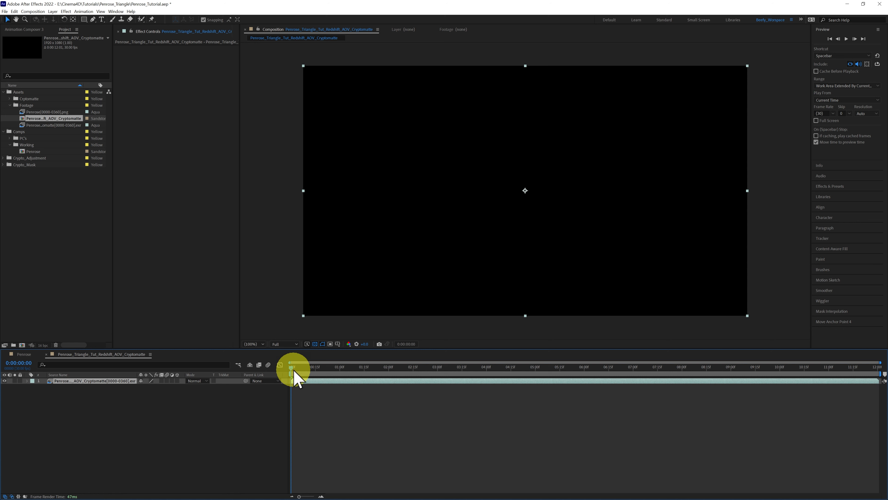
pyautogui.moveTo(293, 372)
pyautogui.mouseDown()
pyautogui.moveTo(538, 372)
pyautogui.moveTo(353, 368)
pyautogui.moveTo(431, 373)
pyautogui.mouseUp()
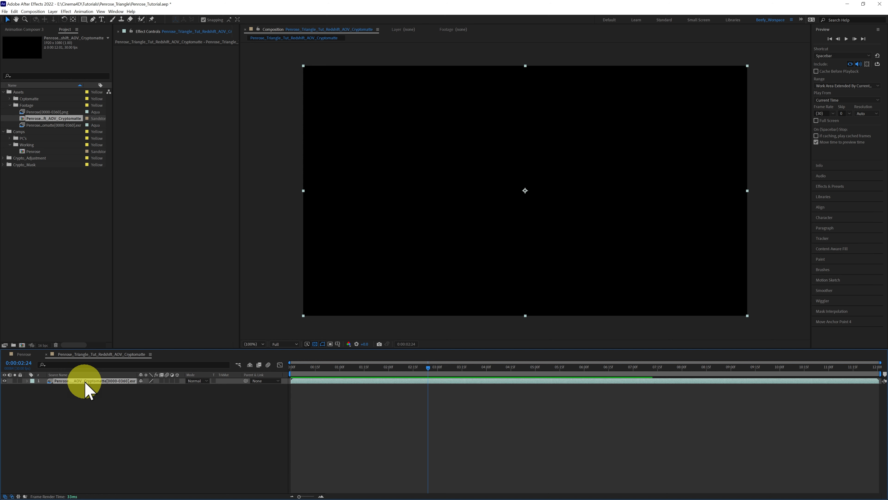
# Step: Apply the Cryptomatte effect to the Cryptomatte EXR sequence layer
pyautogui.click(831, 186)
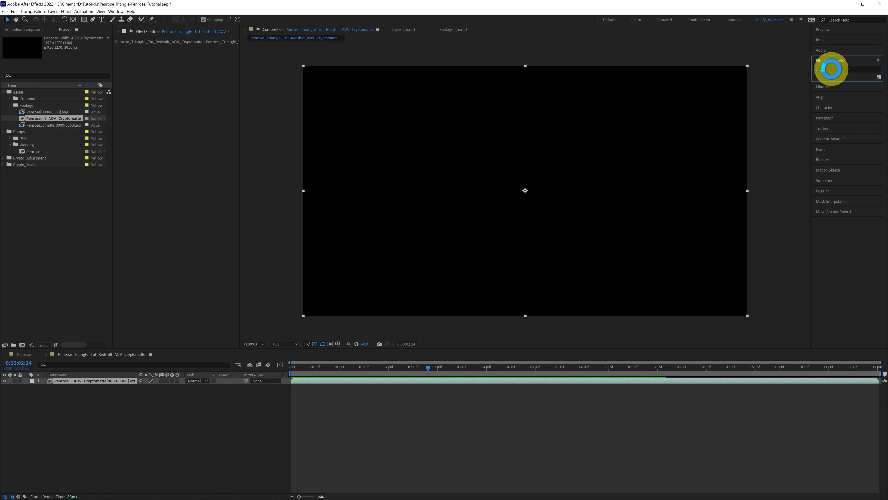
pyautogui.click(831, 69)
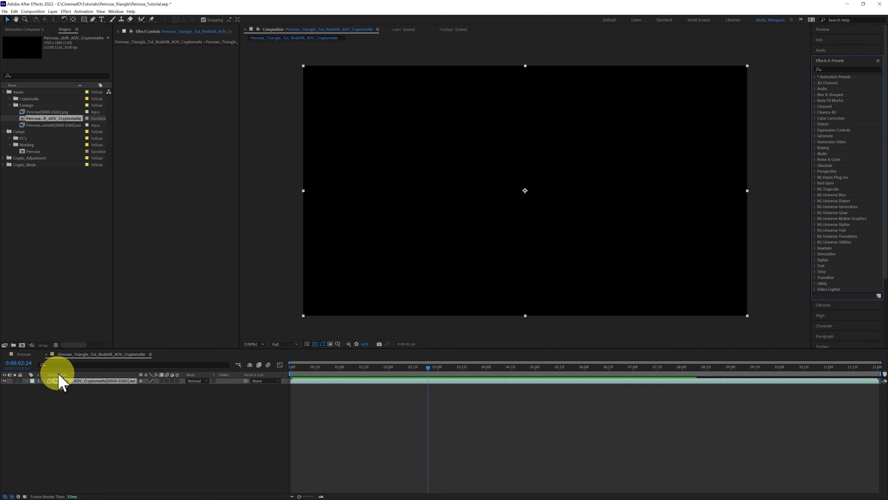
pyautogui.click(82, 381)
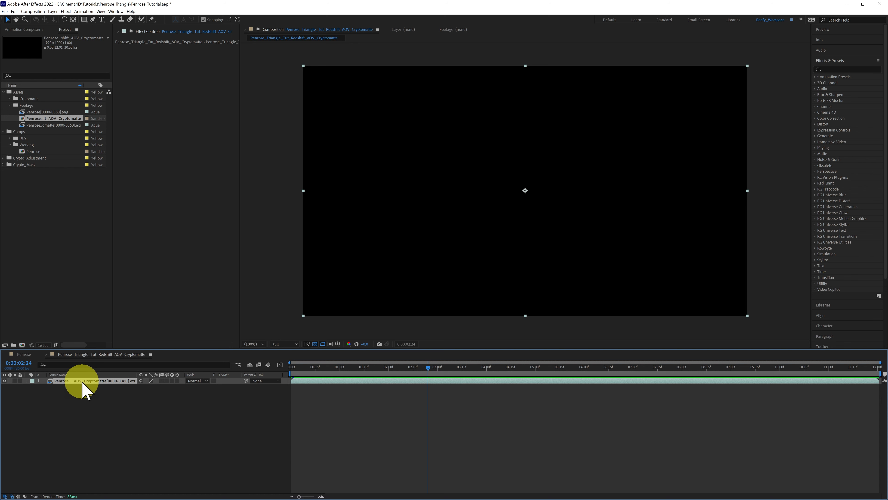
pyautogui.hotkey('ctrl', 'space')
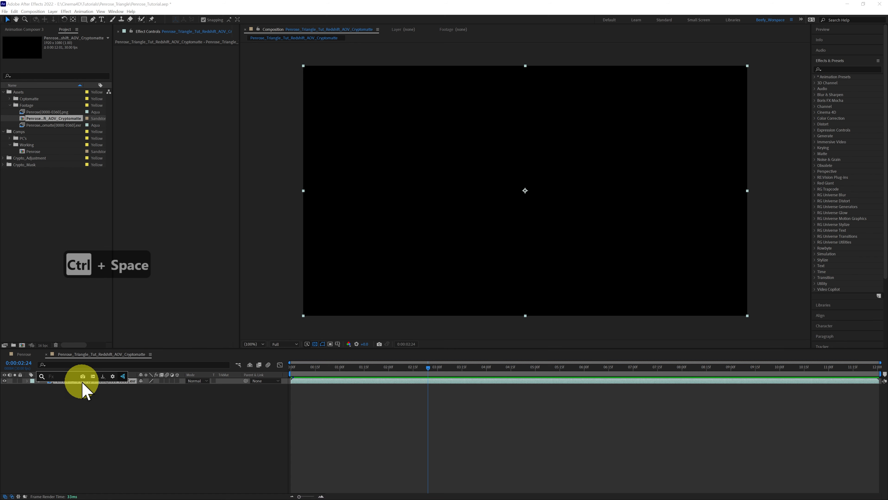
pyautogui.write('crypy')
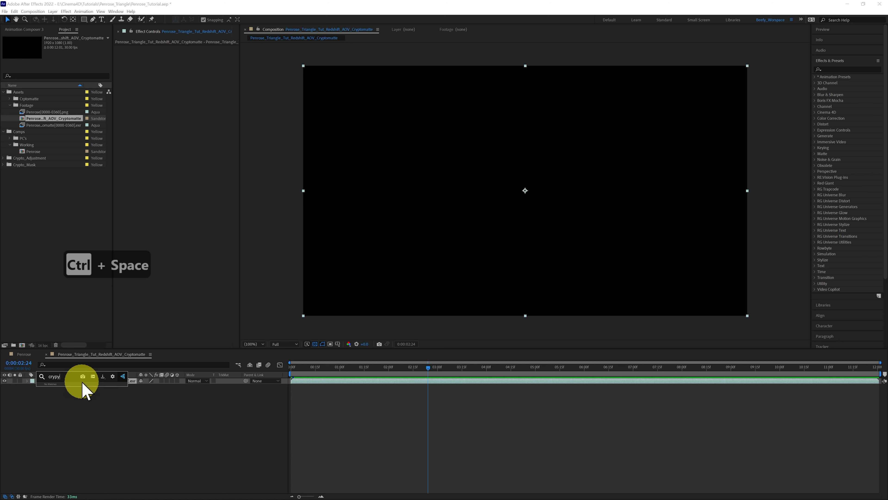
pyautogui.press('BackSpace')
pyautogui.write('to')
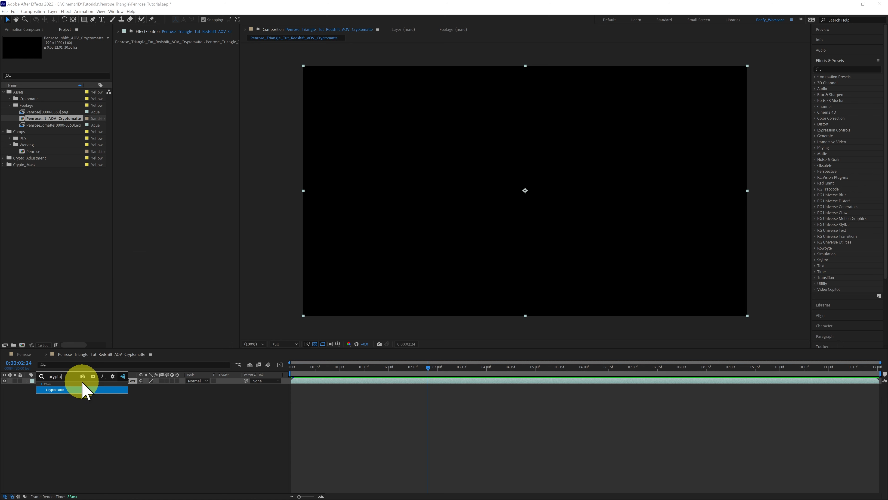
pyautogui.click(55, 389)
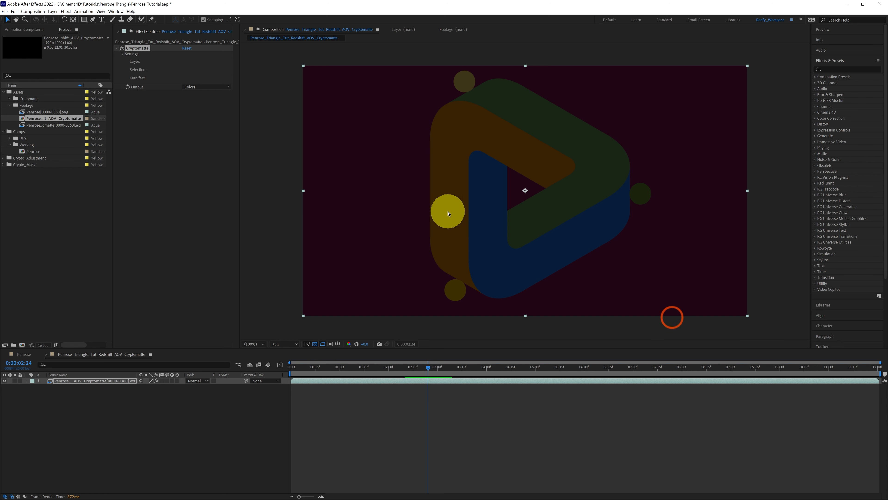
# Step: Sample the triangle sides, background and balls one after another with the Cryptomatte effect to inspect their individual mattes
pyautogui.click(449, 214)
pyautogui.click(511, 273)
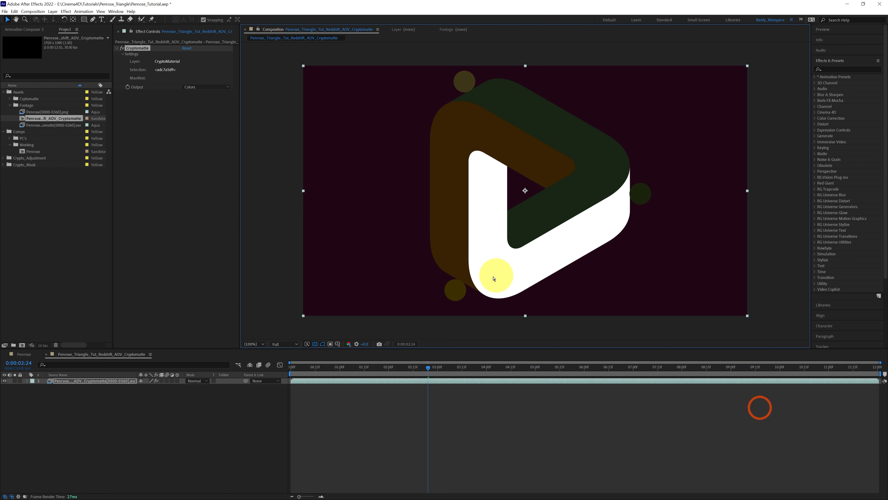
pyautogui.click(455, 289)
pyautogui.click(396, 279)
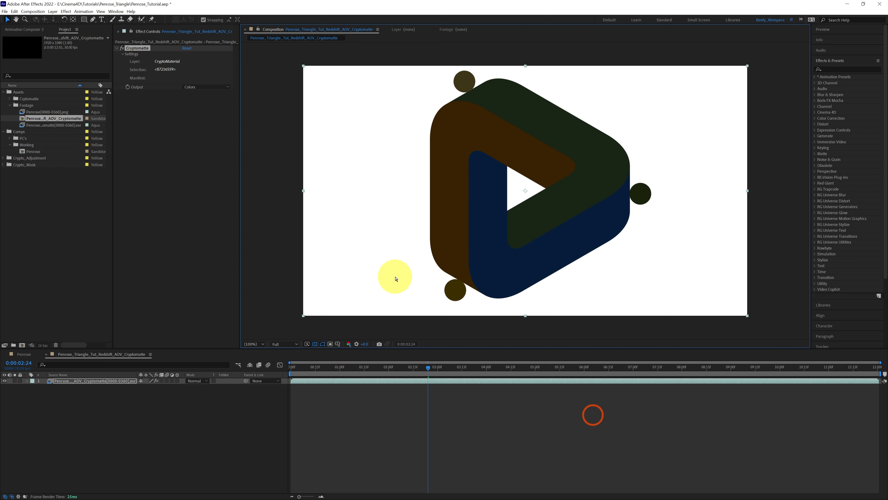
pyautogui.click(536, 159)
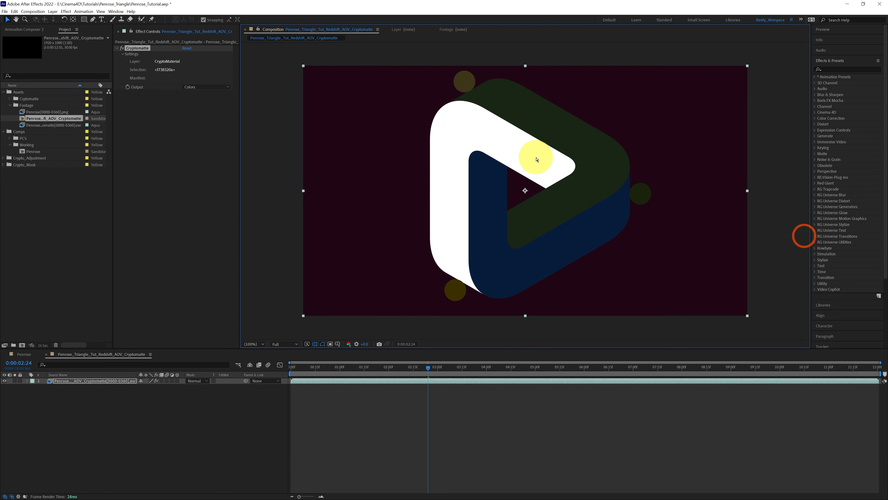
pyautogui.click(466, 83)
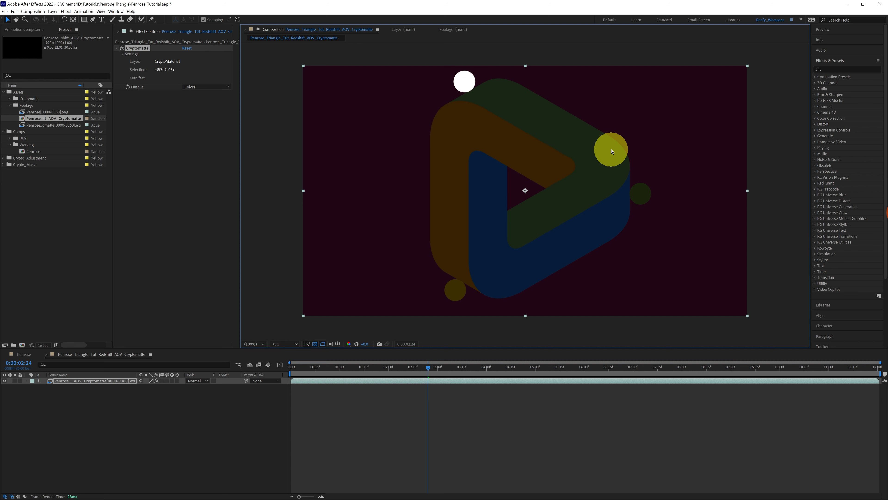
pyautogui.click(639, 193)
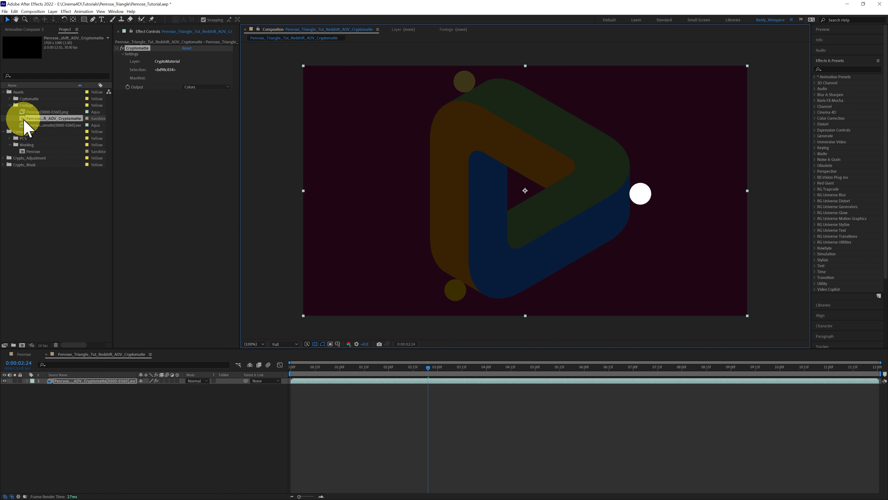
# Step: Move the Cryptomatte composition into the Cryptomatte folder under Assets and rename it Cryptomatte_Master
pyautogui.moveTo(23, 119); pyautogui.dragTo(28, 99)
pyautogui.rightClick(41, 106)
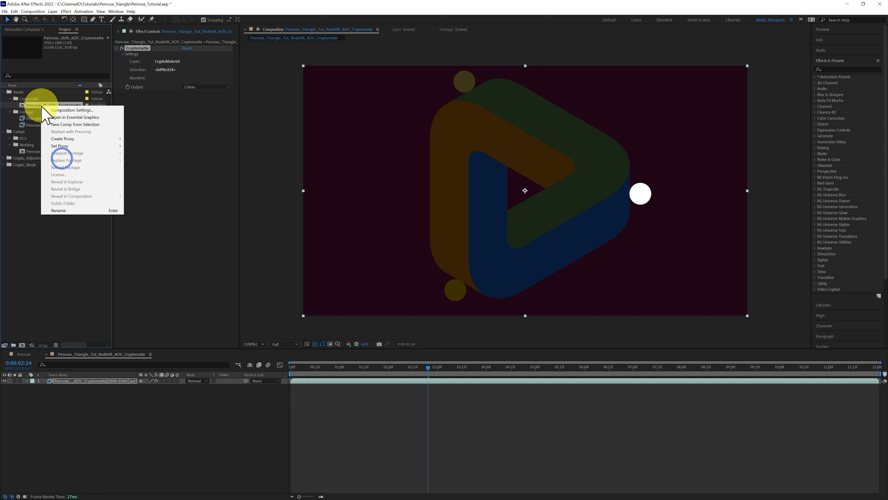
pyautogui.click(65, 210)
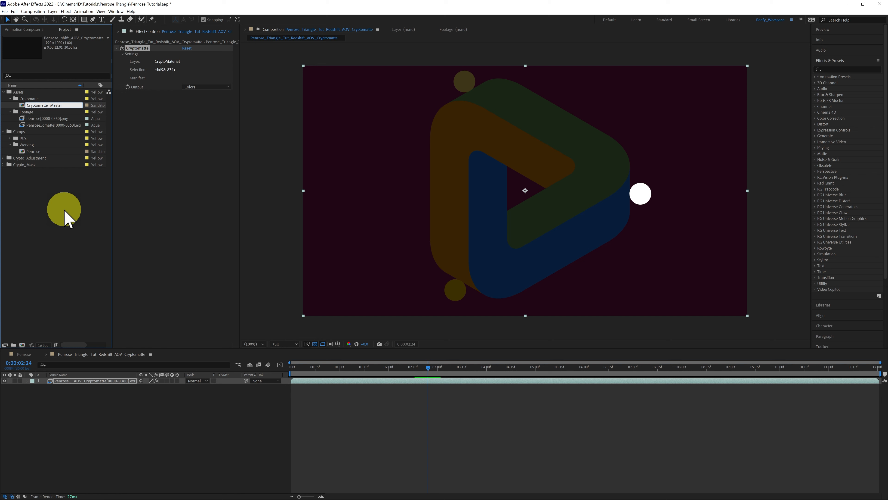
pyautogui.click(69, 219)
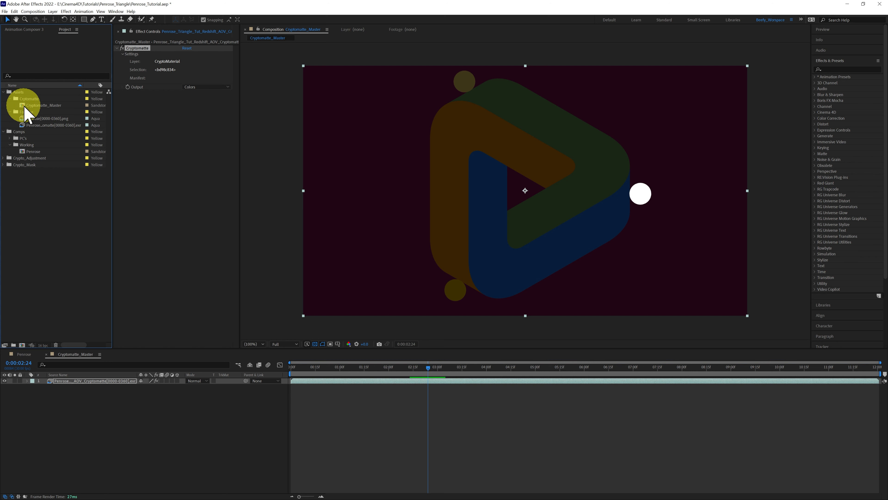
# Step: Open the Penrose composition and scrub through the animation to 0:00:11:13
pyautogui.click(24, 354)
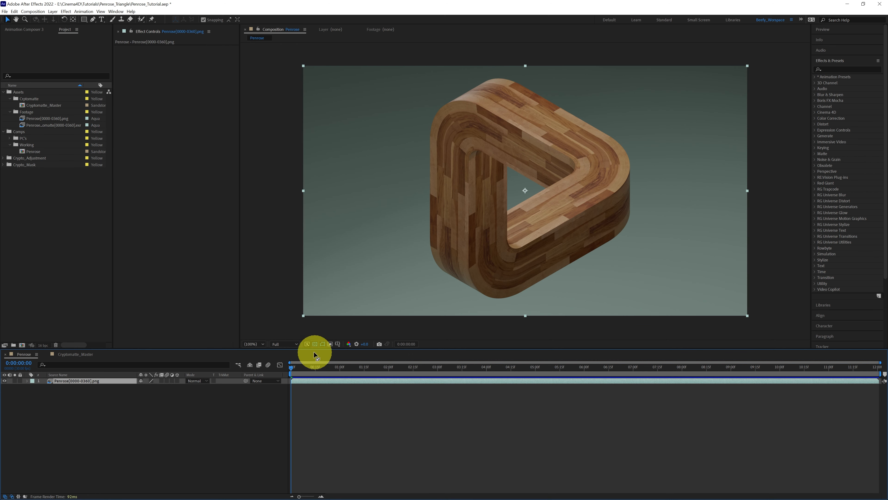
pyautogui.moveTo(293, 370); pyautogui.dragTo(850, 404)
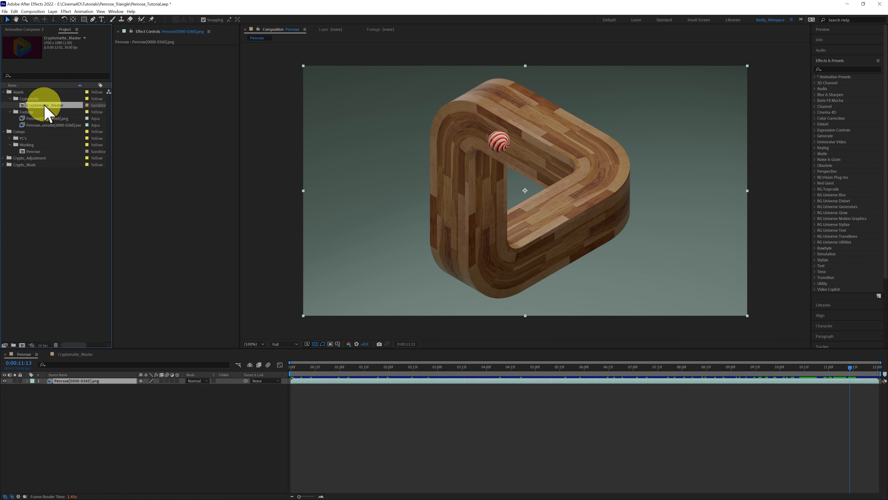
# Step: Duplicate Cryptomatte_Master into the Crypto_Mask folder and rename the copy Side_Mask
pyautogui.hotkey('ctrl', 'd')
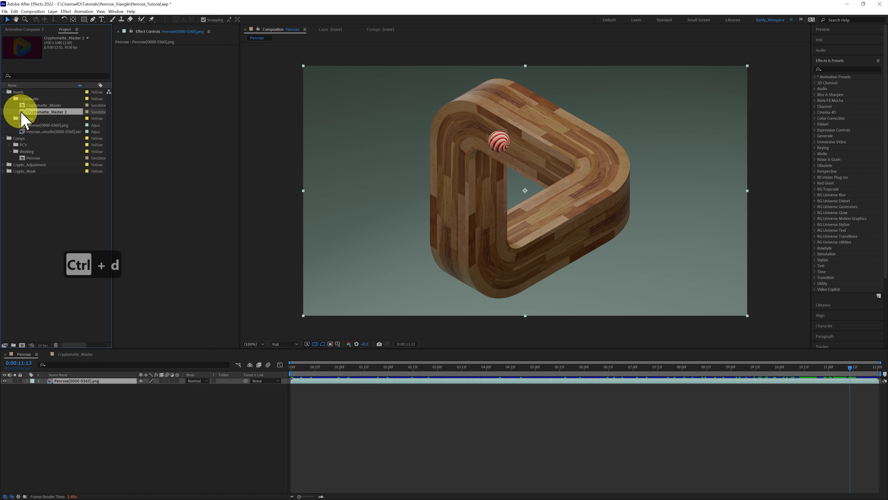
pyautogui.moveTo(21, 113); pyautogui.dragTo(23, 172)
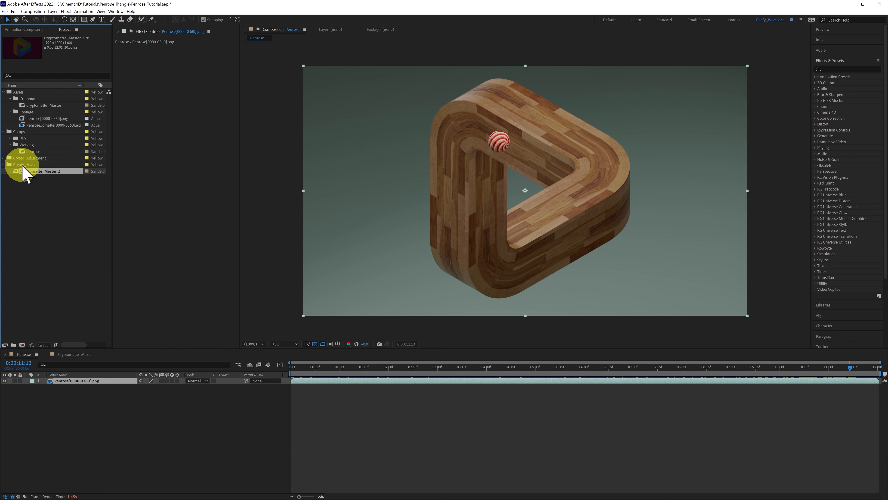
pyautogui.rightClick(36, 172)
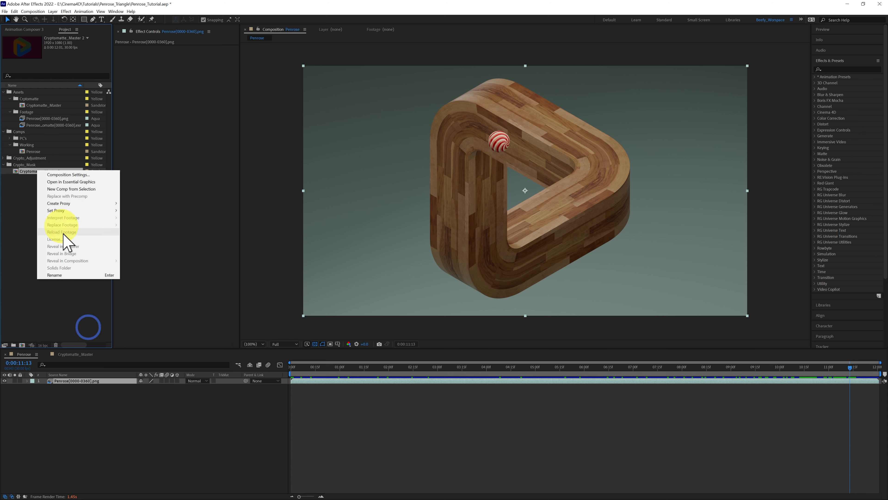
pyautogui.click(64, 274)
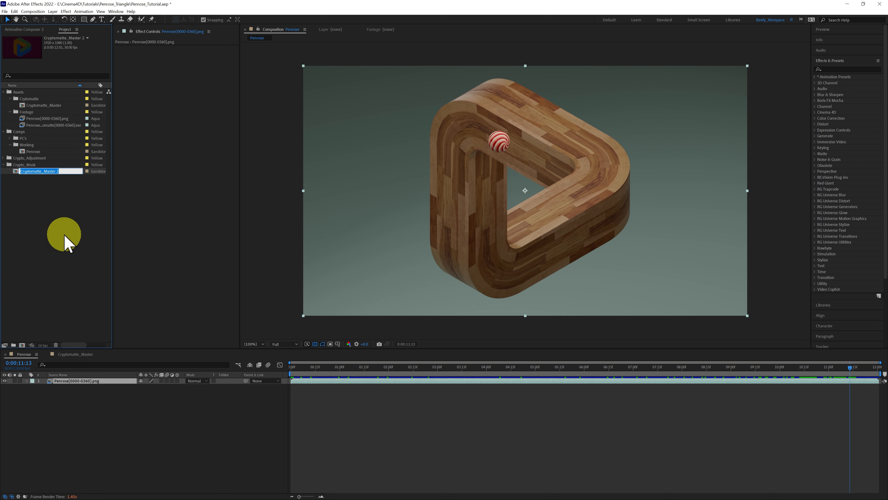
pyautogui.write('Side_Mask')
pyautogui.press('Return')
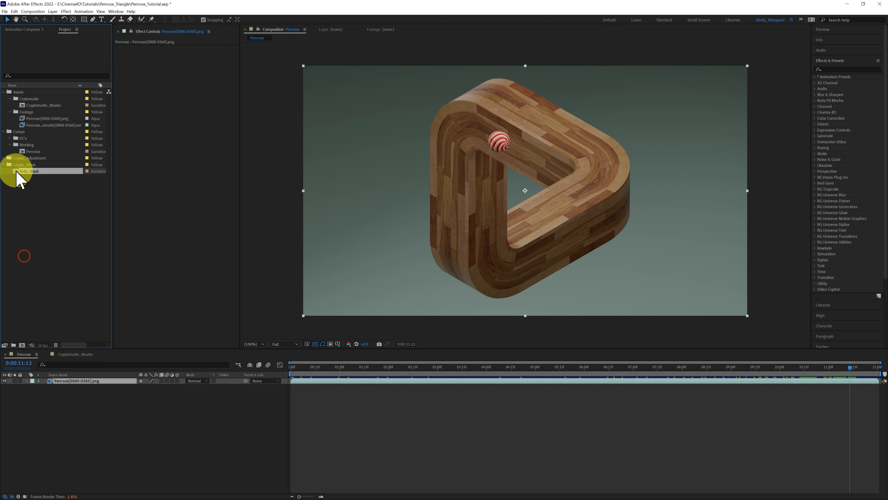
# Step: In the Side_Mask composition, select the triangle's brown side as the Cryptomatte selection and set the effect's output to Matte Only
pyautogui.doubleClick(17, 171)
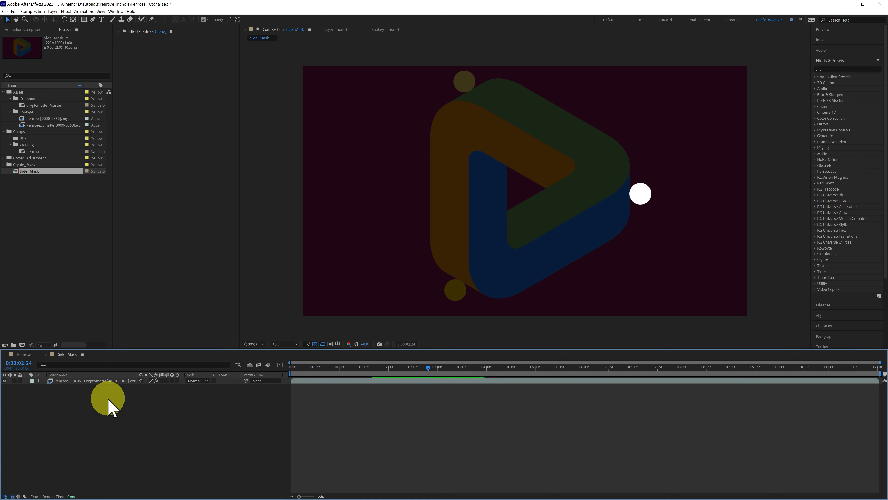
pyautogui.click(74, 385)
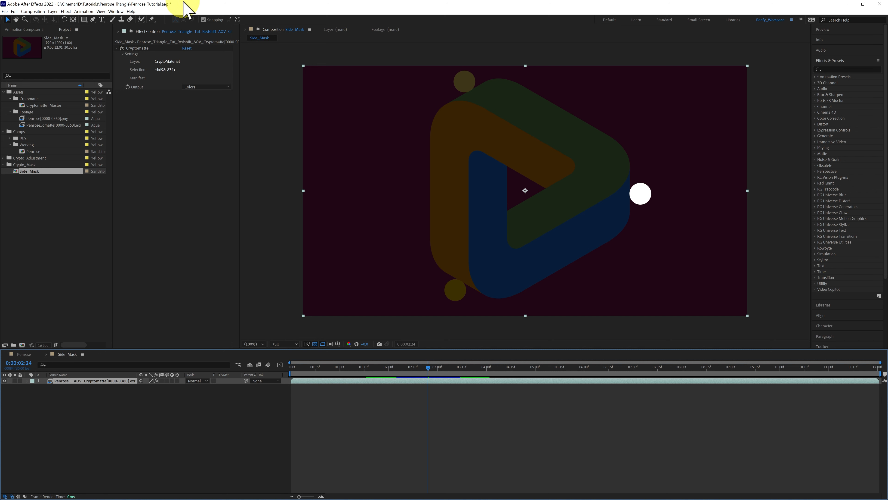
pyautogui.click(138, 49)
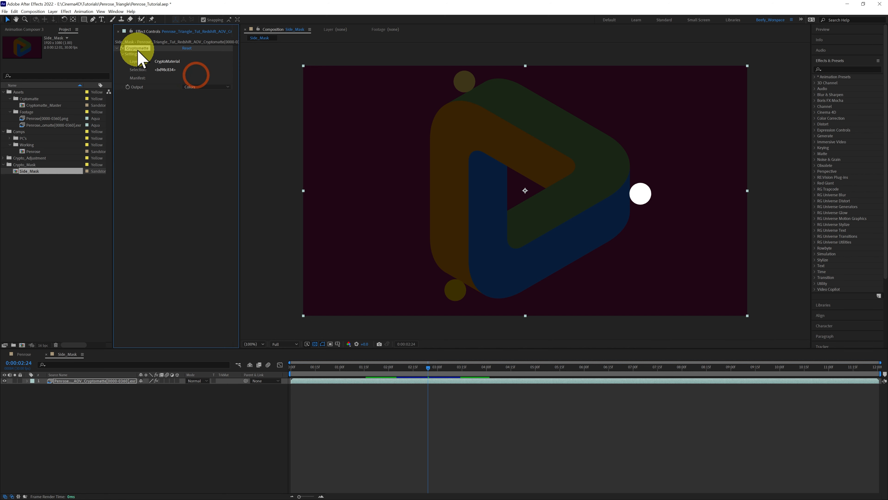
pyautogui.click(446, 220)
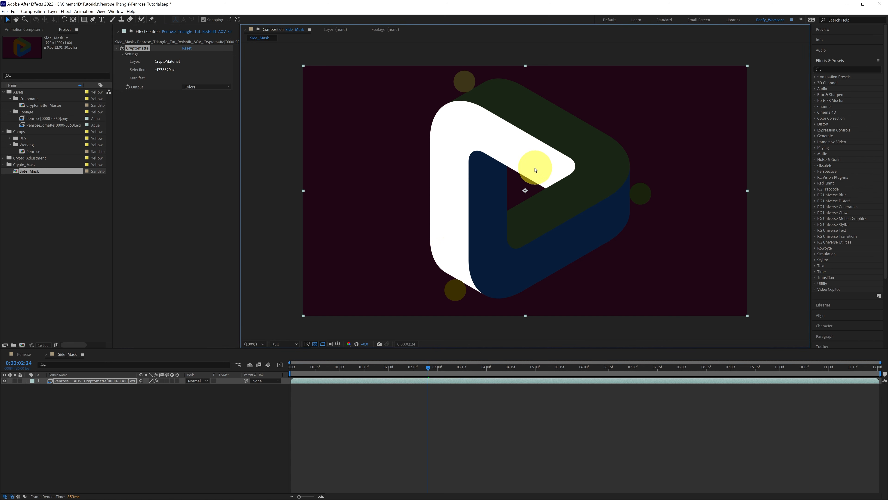
pyautogui.click(205, 87)
pyautogui.click(207, 123)
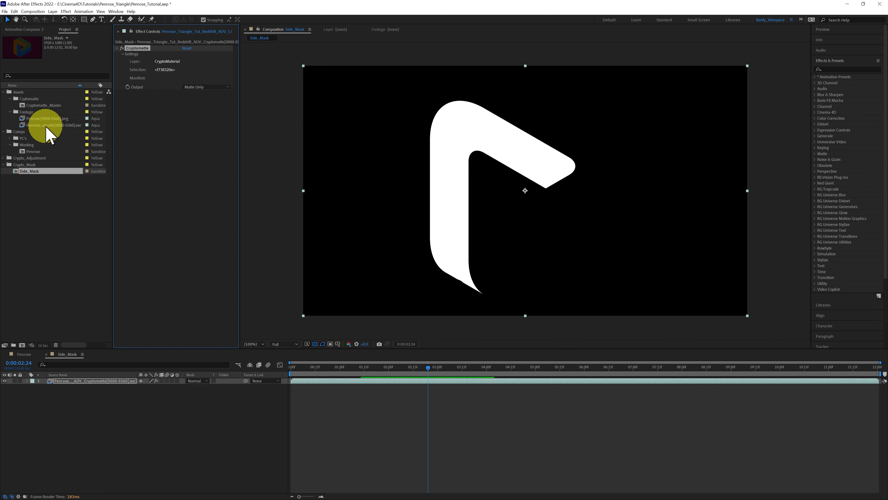
# Step: Place the Penrose PNG sequence below the Cryptomatte layer in Side_Mask and set its track matte to Luma Matte
pyautogui.moveTo(27, 119); pyautogui.dragTo(64, 408)
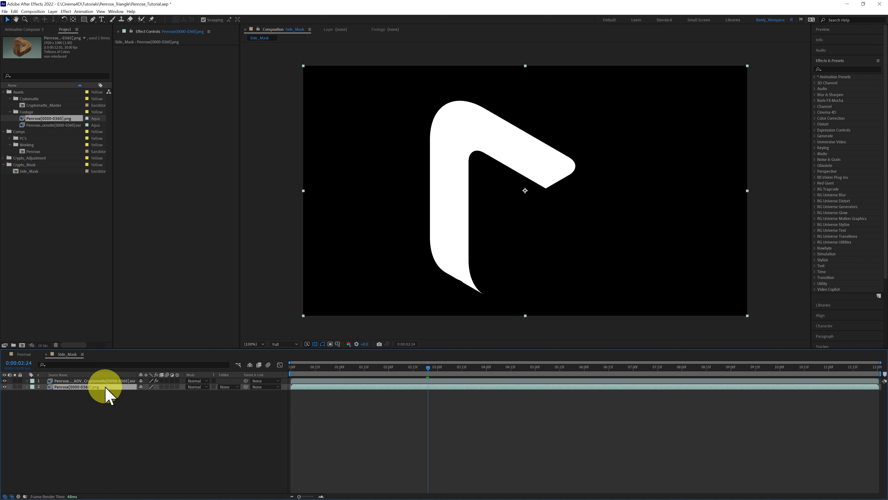
pyautogui.click(231, 387)
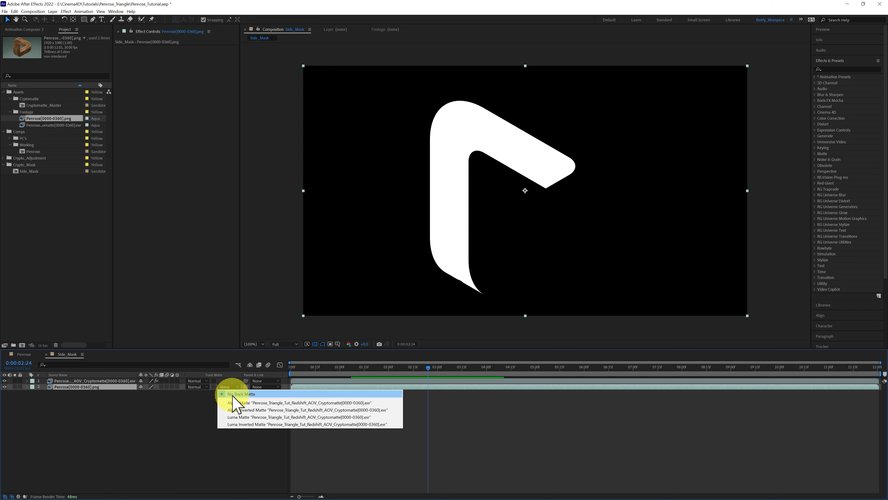
pyautogui.click(241, 417)
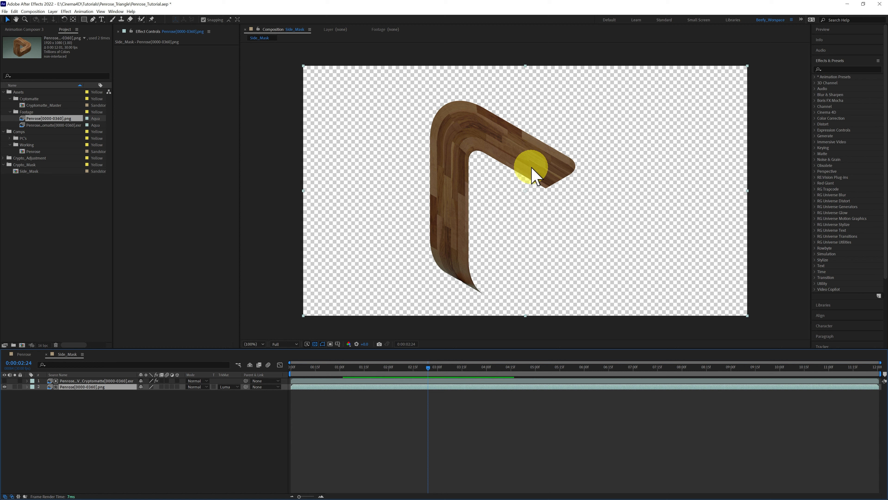
# Step: Add the Side_Mask composition above the PNG sequence layer in the Penrose composition
pyautogui.click(24, 354)
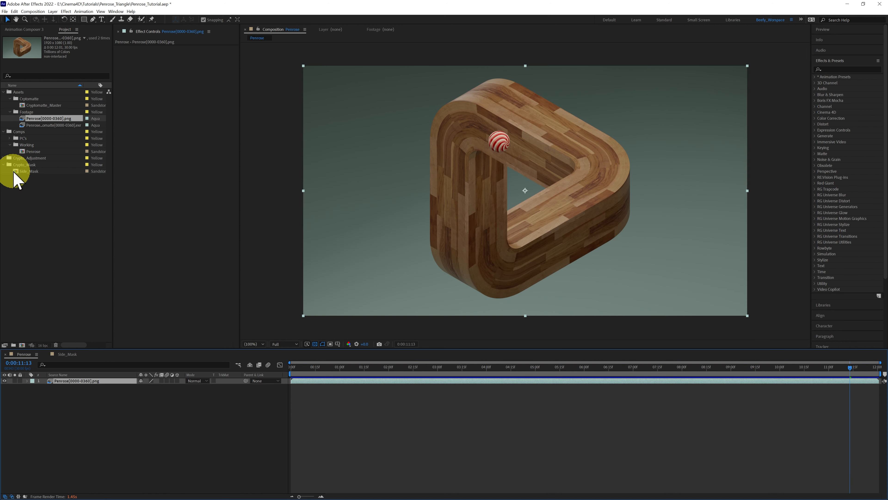
pyautogui.moveTo(15, 171); pyautogui.dragTo(58, 383)
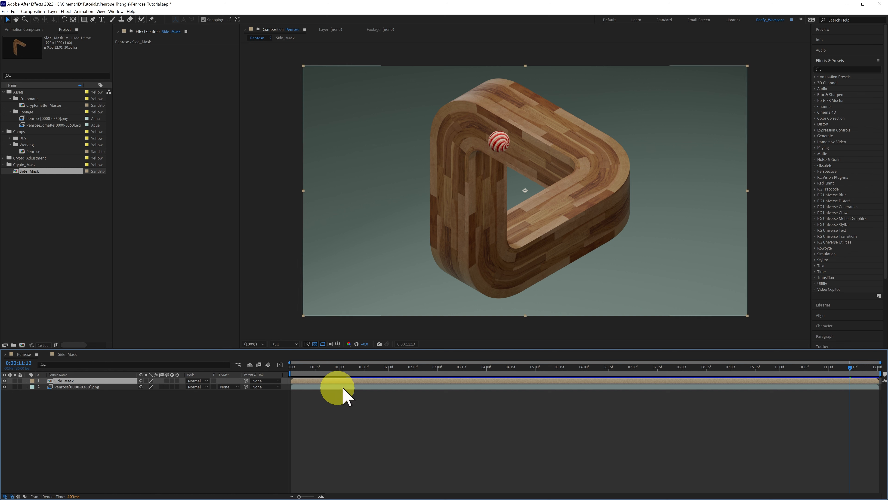
# Step: Go to 0:00:07:00 and hide the Penrose PNG layer to examine the Side_Mask cutout around the ball
pyautogui.moveTo(844, 370); pyautogui.dragTo(633, 377)
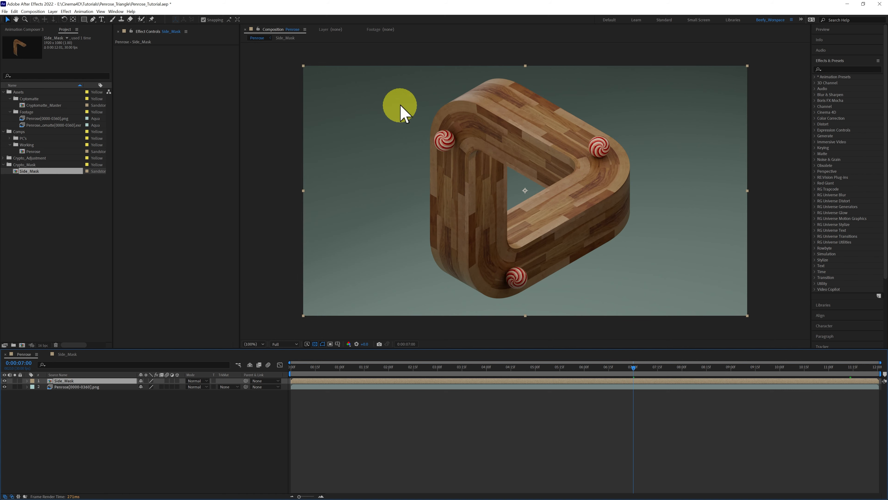
pyautogui.click(5, 387)
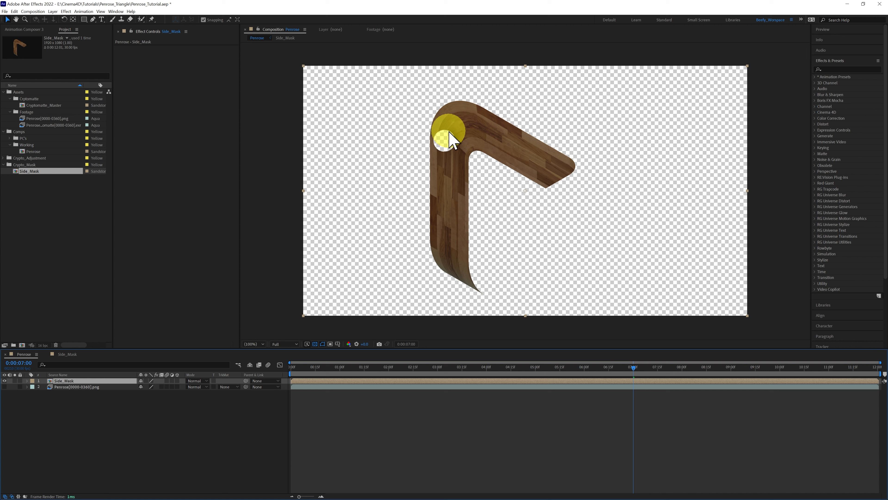
pyautogui.click(448, 144)
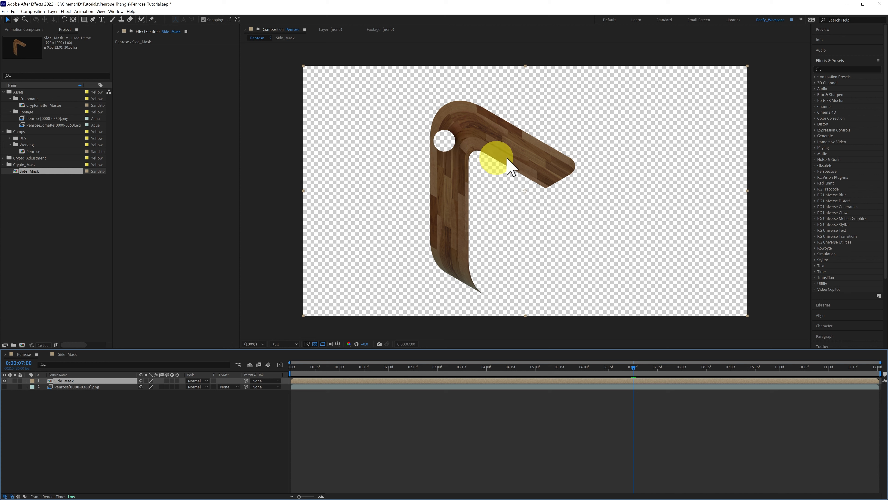
# Step: Freeze the Side_Mask layer on the frame at 0:00:00:00 and scrub through the timeline to check the frozen cutout
pyautogui.click(832, 30)
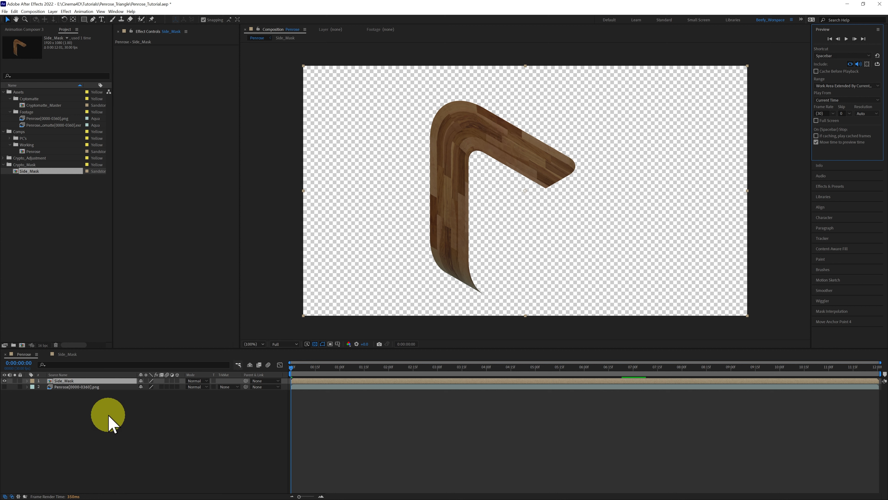
pyautogui.rightClick(95, 382)
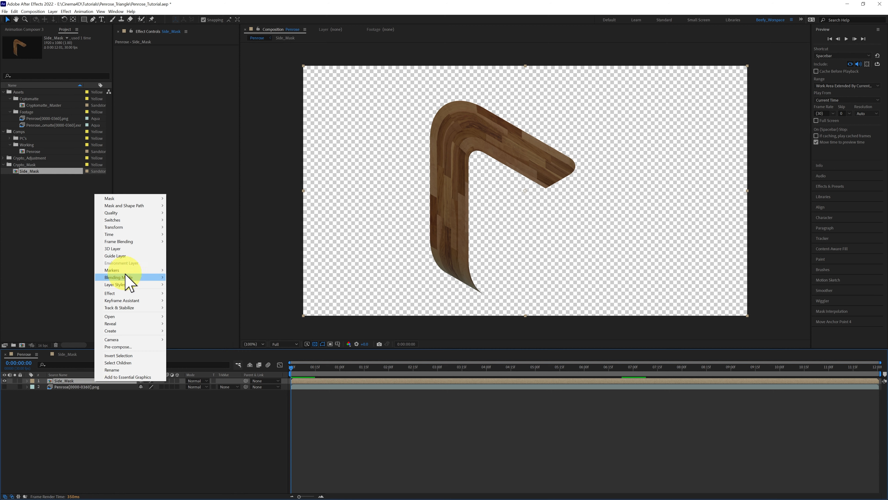
pyautogui.moveTo(159, 234)
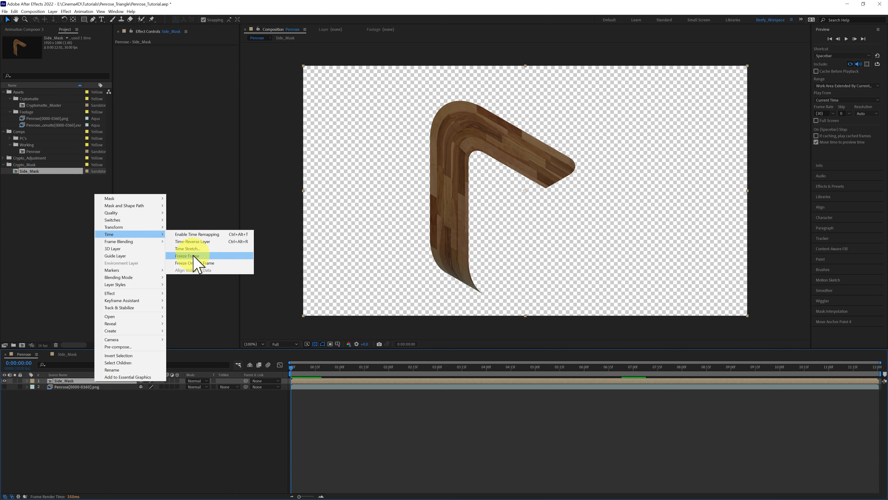
pyautogui.click(195, 256)
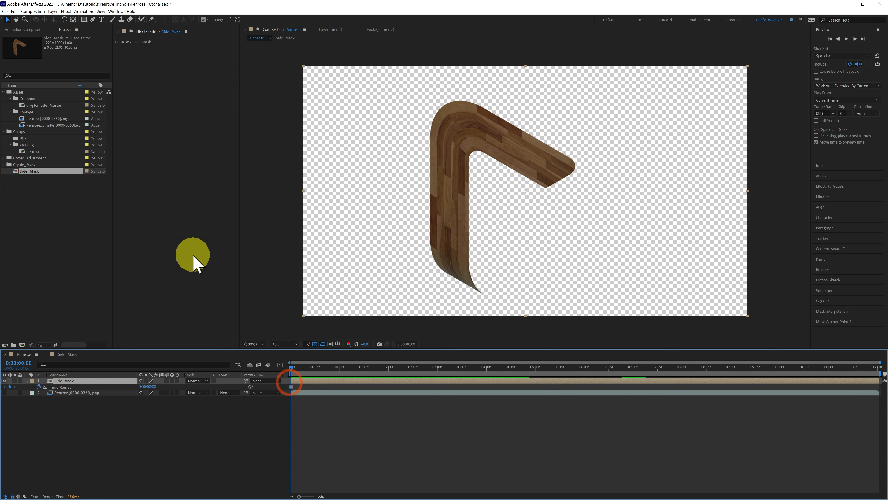
pyautogui.click(690, 368)
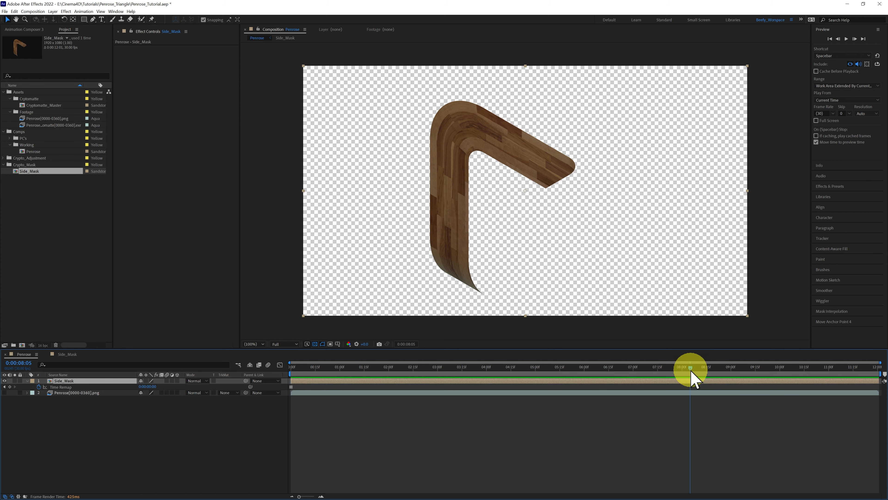
pyautogui.moveTo(692, 369); pyautogui.dragTo(283, 371)
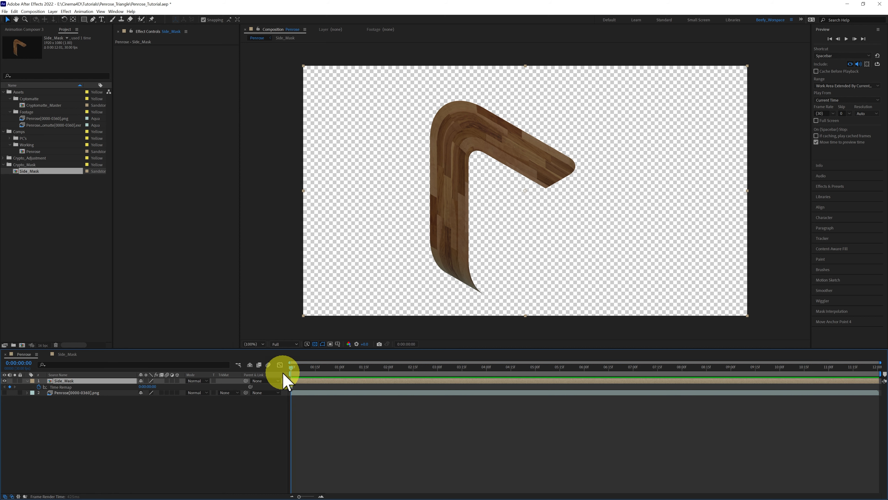
# Step: Show the Penrose PNG sequence layer again and preview it with the frozen Side_Mask above it
pyautogui.click(100, 438)
pyautogui.click(4, 392)
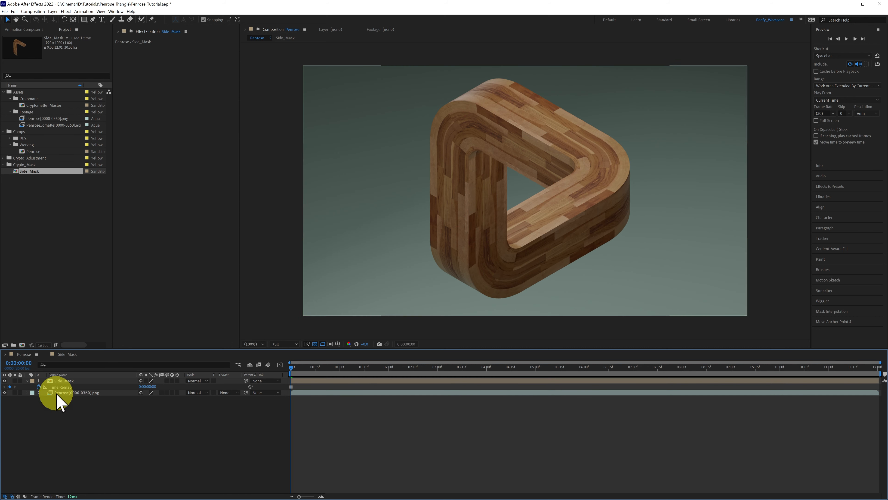
pyautogui.click(847, 41)
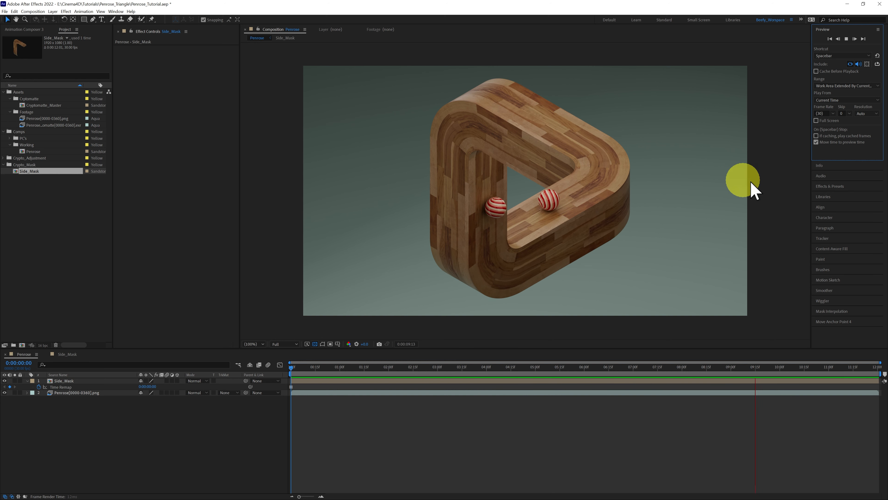
pyautogui.click(846, 39)
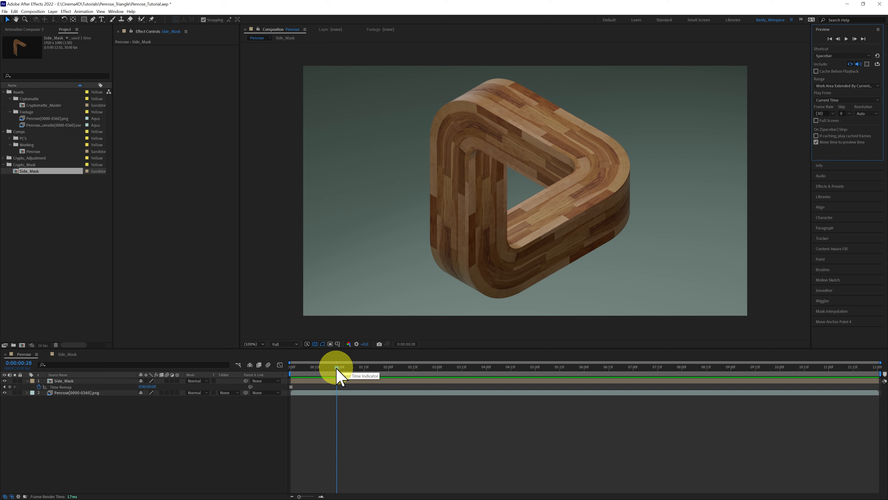
# Step: Hide Side_Mask to locate the overlap, trim the layer's start to 0:00:10:11, restore its visibility and preview the result
pyautogui.click(5, 381)
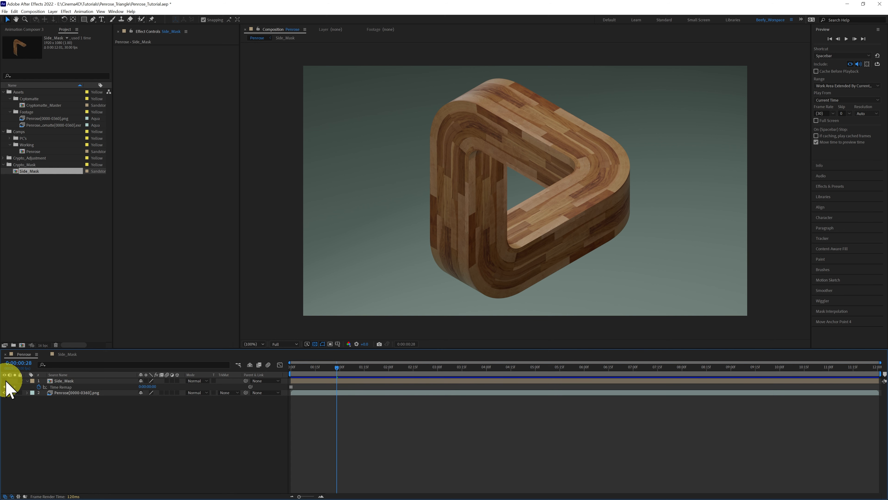
pyautogui.moveTo(340, 370); pyautogui.dragTo(798, 399)
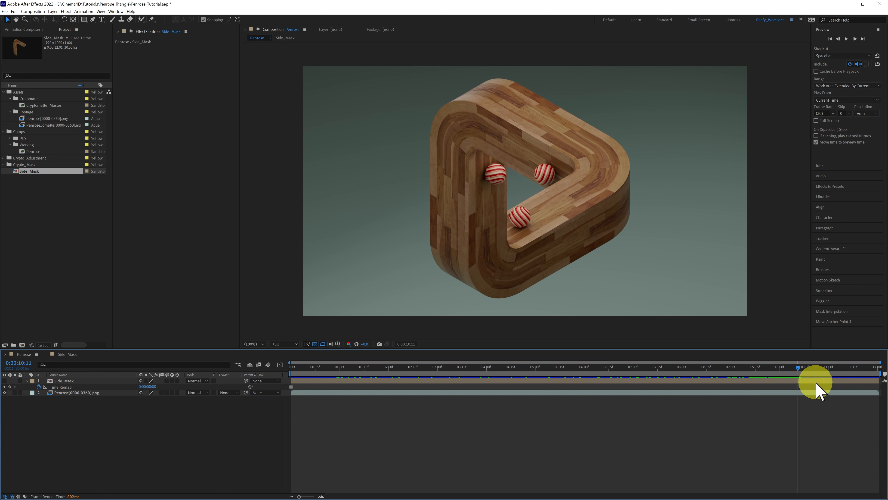
pyautogui.click(816, 382)
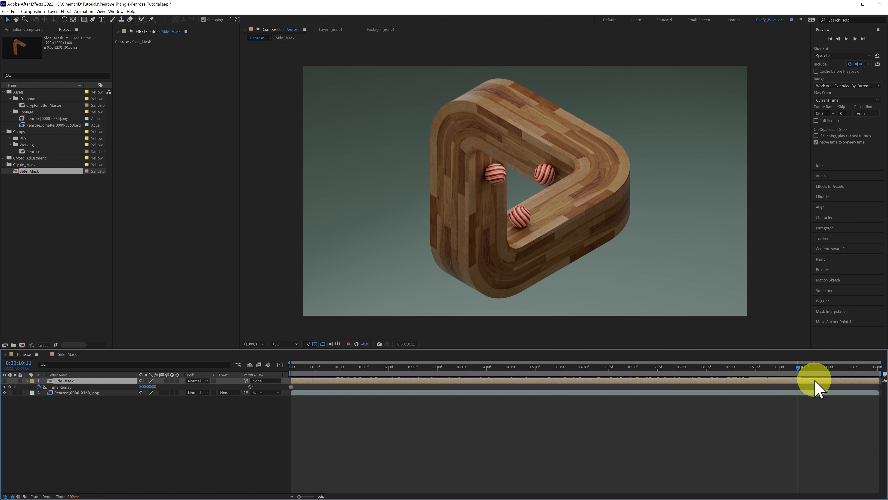
pyautogui.hotkey('alt', '[')
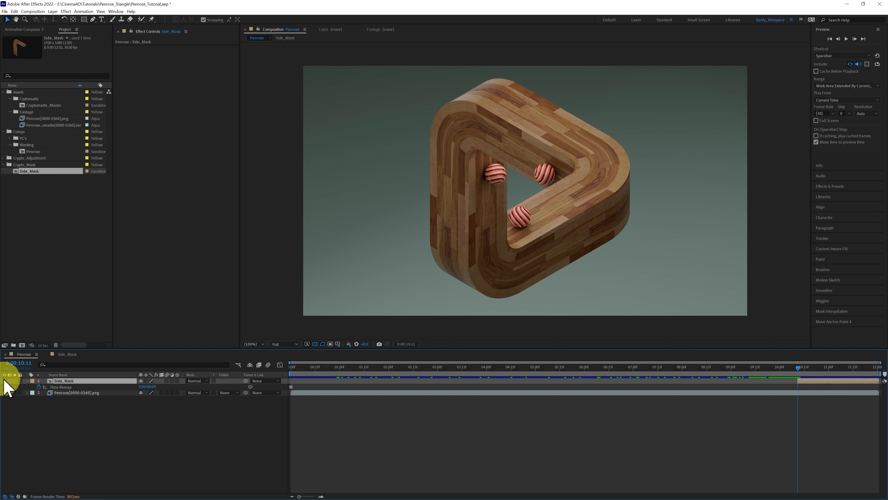
pyautogui.click(830, 38)
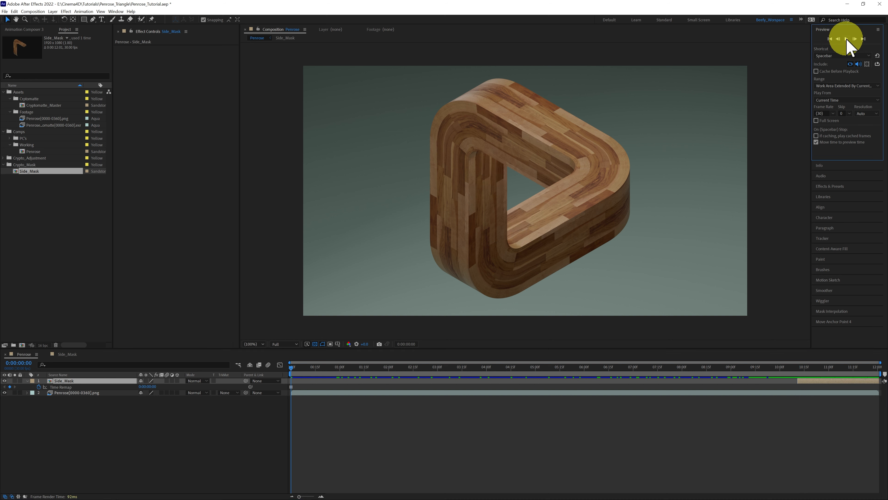
pyautogui.click(847, 39)
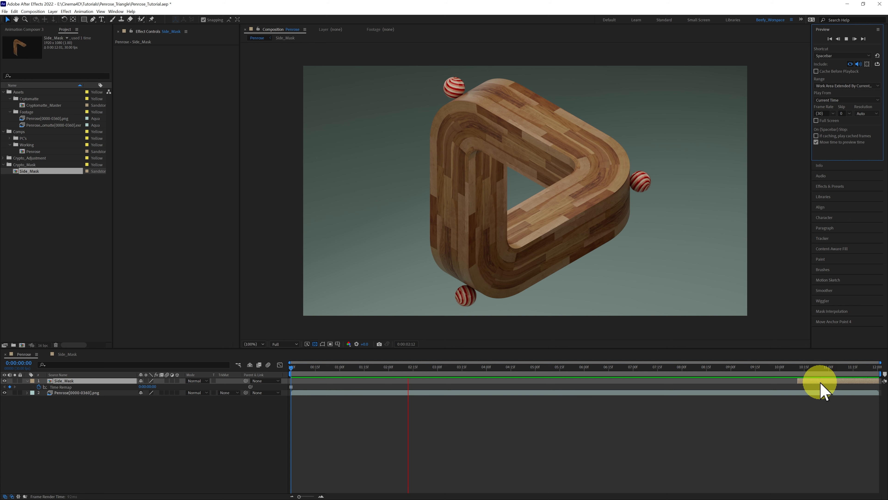
pyautogui.click(849, 39)
# Step: At 0:00:10:17, draw a four-point Pen mask on Side_Mask around the triangle's upper inner corner and check the cutout without the PNG layer
pyautogui.moveTo(514, 367); pyautogui.dragTo(813, 381)
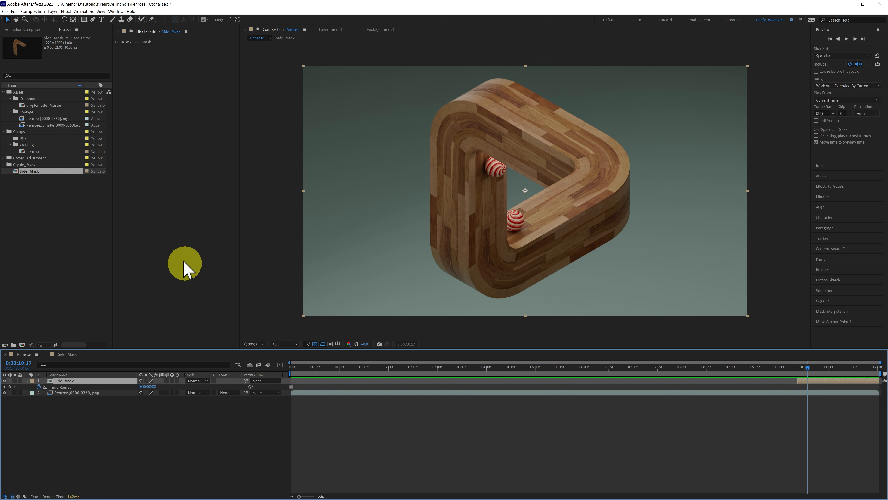
pyautogui.click(93, 20)
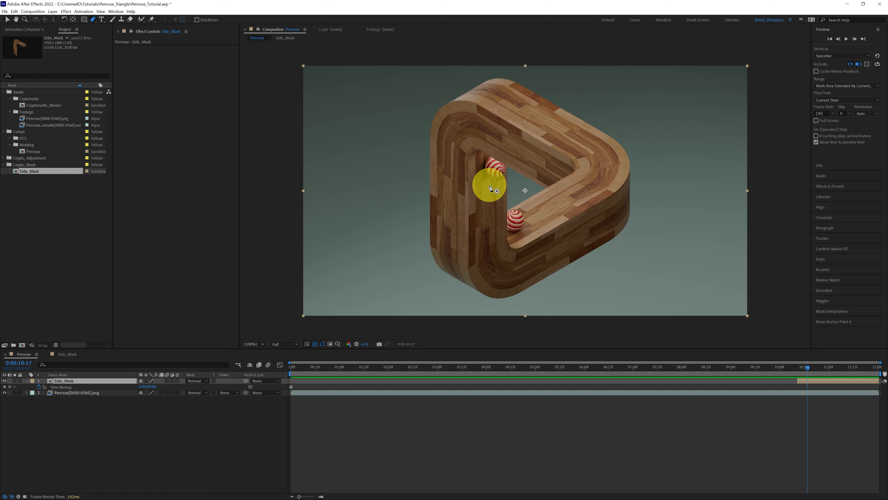
pyautogui.click(472, 169)
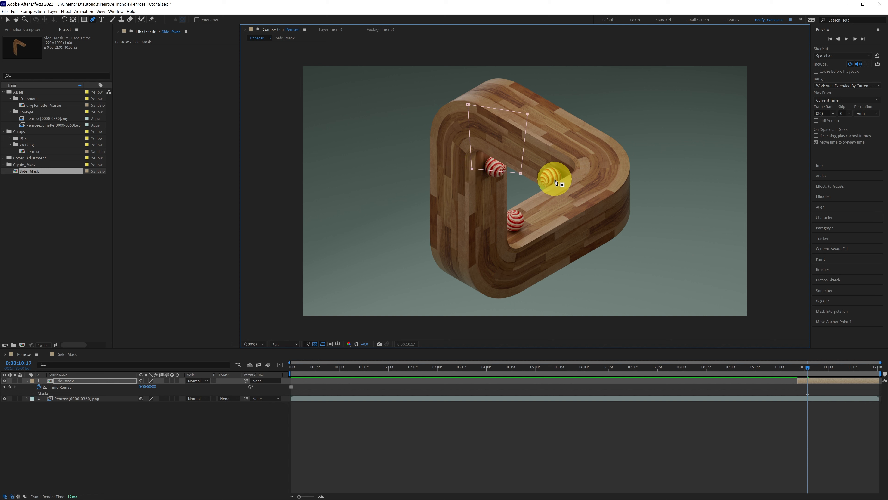
pyautogui.click(5, 399)
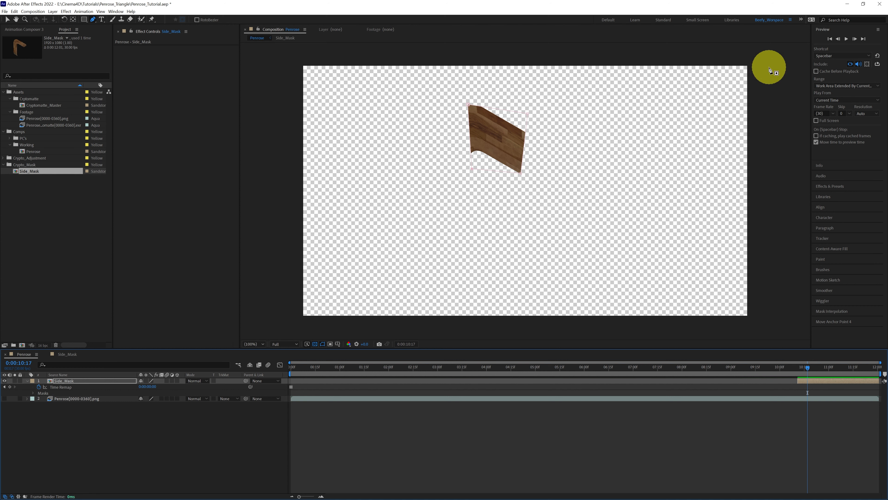
pyautogui.click(4, 398)
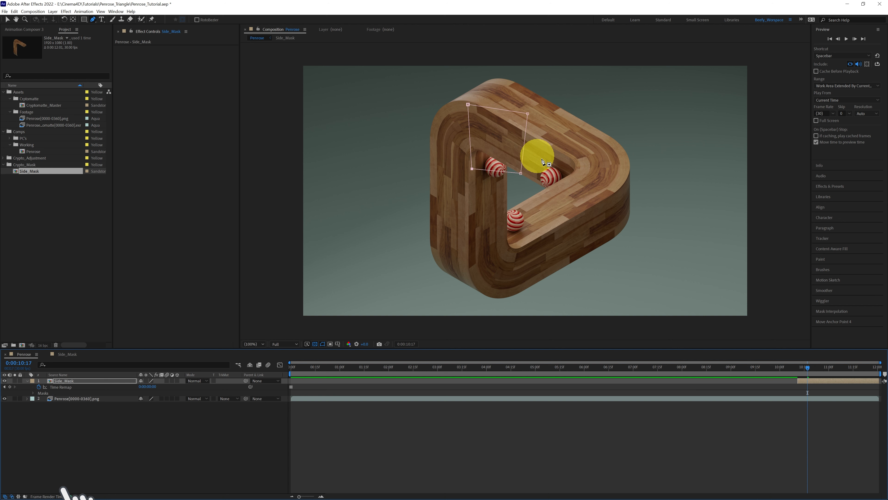
# Step: Scrub and preview the Penrose composition to examine how the masked Side_Mask patch covers the ball near the end of the loop
pyautogui.moveTo(809, 371); pyautogui.dragTo(879, 372)
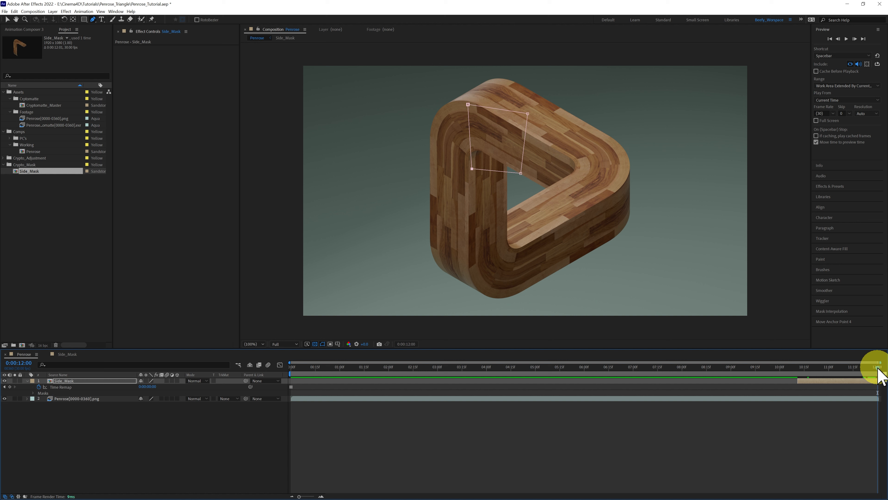
pyautogui.moveTo(868, 371); pyautogui.dragTo(581, 382)
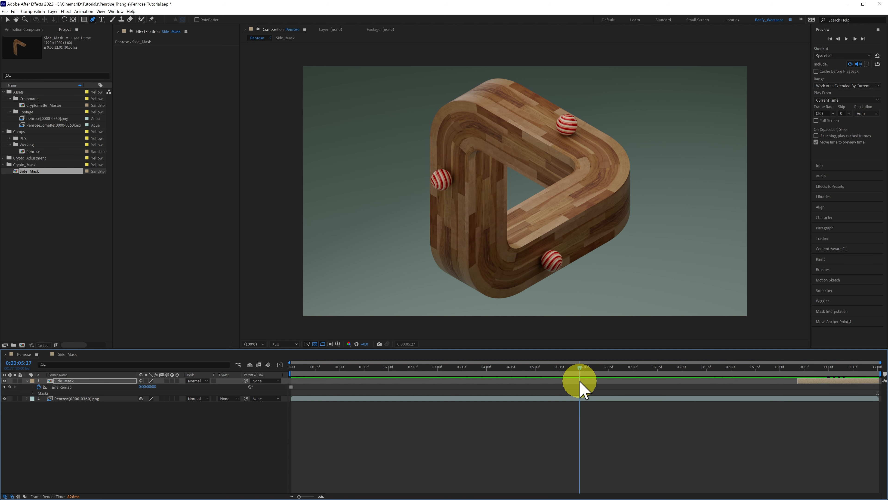
pyautogui.click(846, 39)
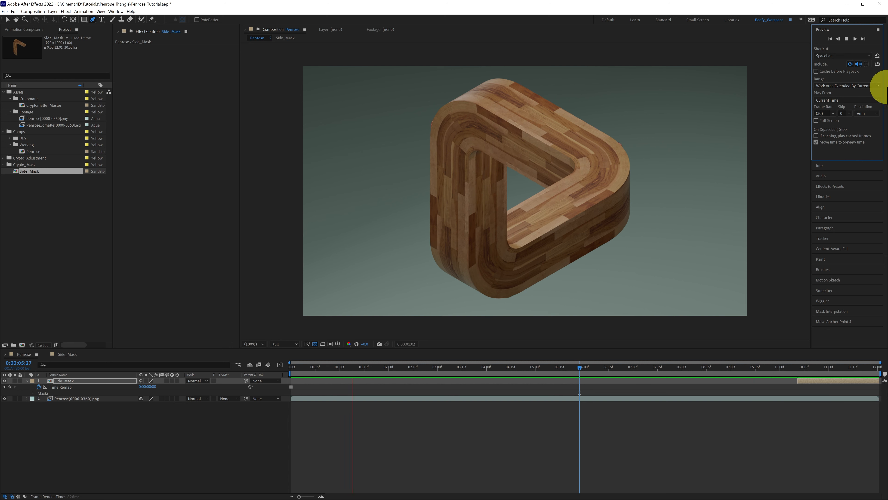
pyautogui.click(847, 39)
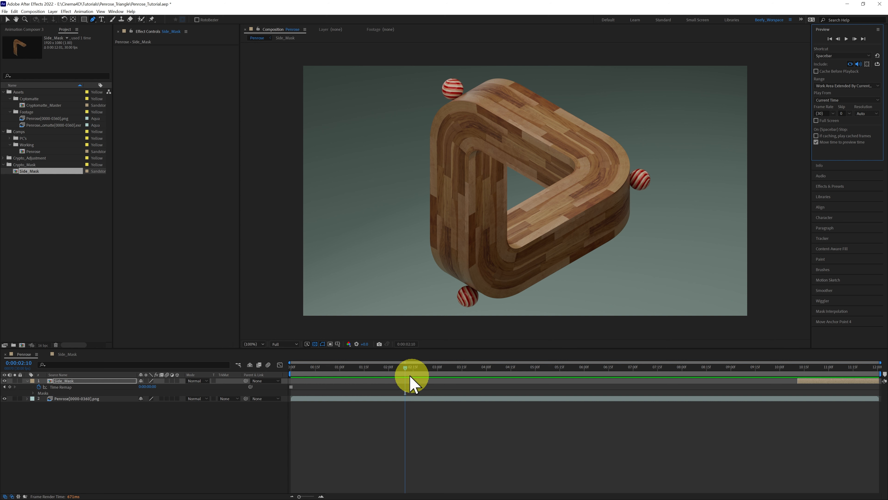
pyautogui.click(864, 39)
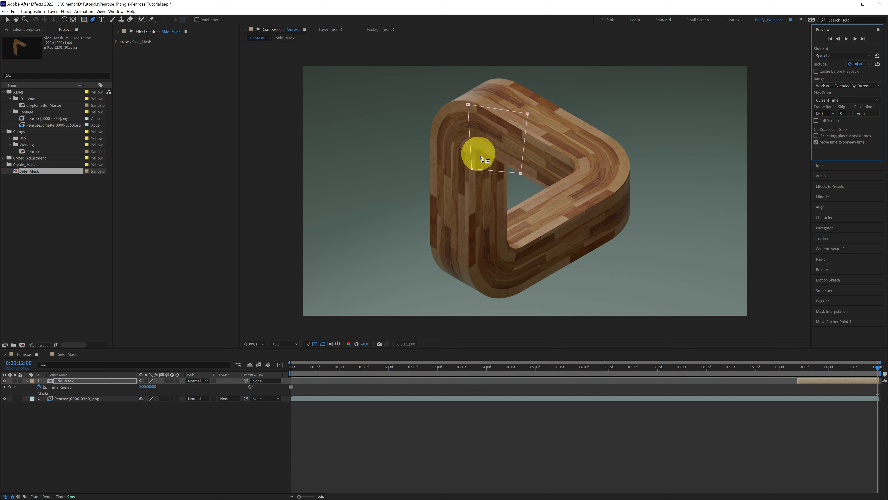
pyautogui.click(186, 441)
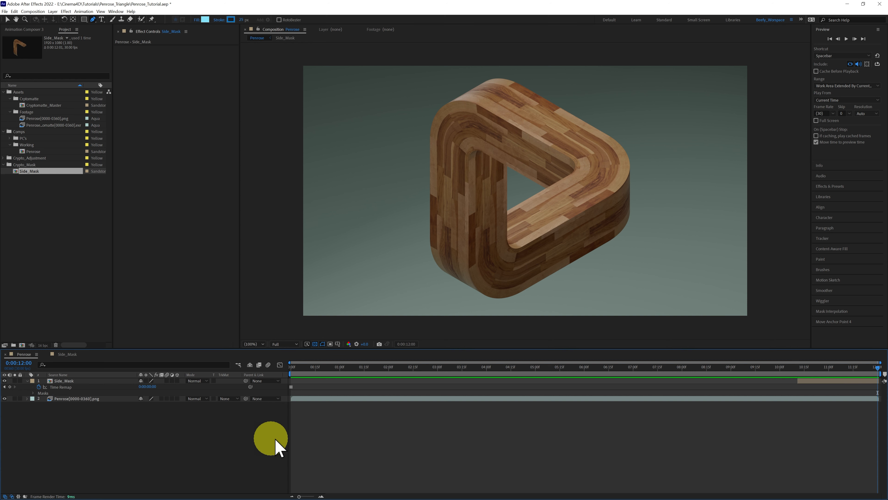
pyautogui.click(830, 39)
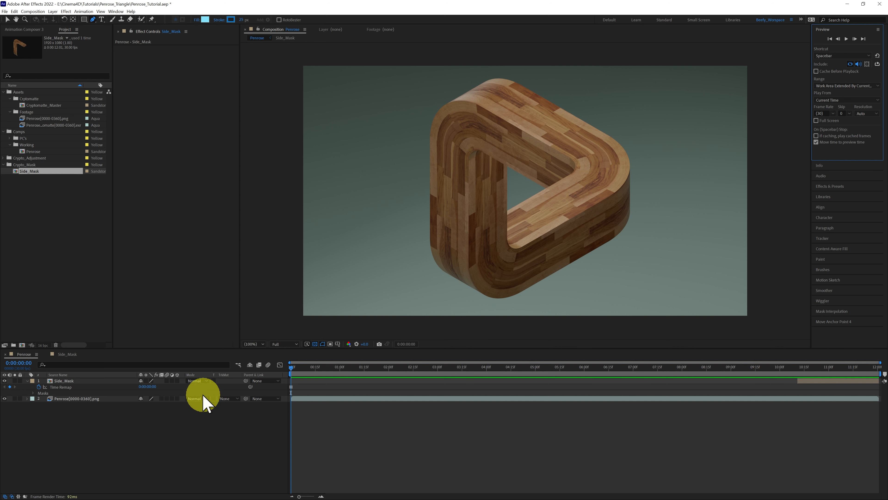
pyautogui.moveTo(292, 372)
pyautogui.mouseDown()
pyautogui.moveTo(853, 384)
pyautogui.moveTo(829, 384)
pyautogui.moveTo(840, 383)
pyautogui.mouseUp()
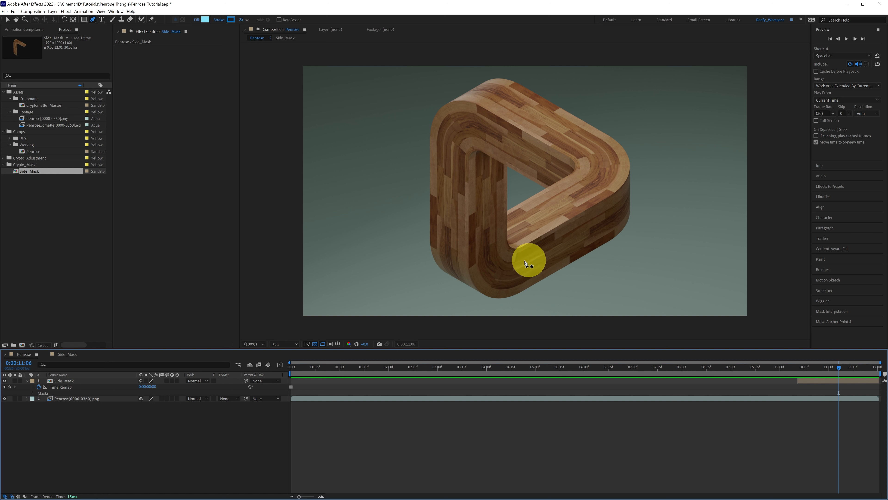
# Step: Duplicate the Side_Mask composition in the project and rename the copy Front_Mask
pyautogui.click(22, 171)
pyautogui.press('v')
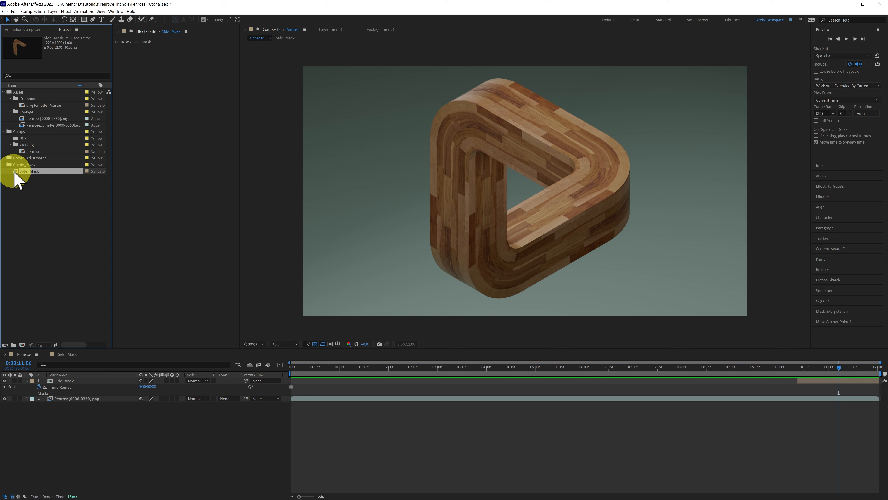
pyautogui.hotkey('ctrl', 'd')
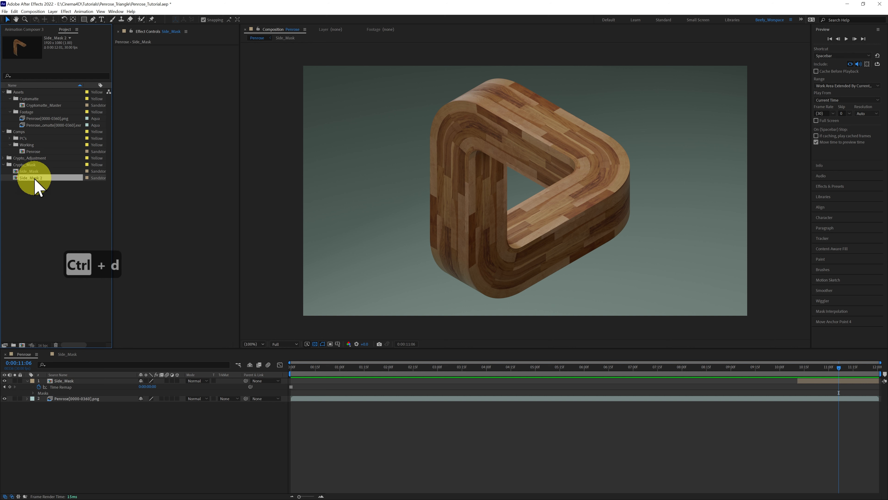
pyautogui.rightClick(38, 179)
pyautogui.click(59, 280)
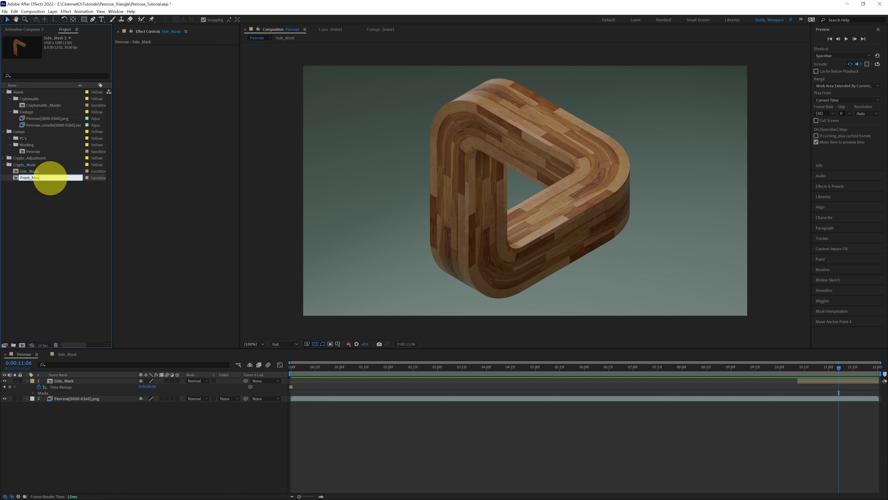
pyautogui.write('Front_Mask')
pyautogui.click(61, 210)
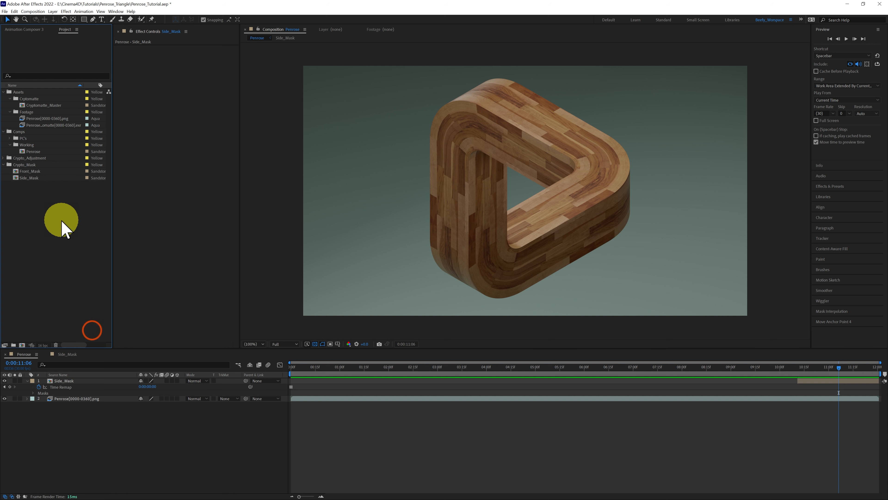
# Step: In Front_Mask, show only the Cryptomatte layer, set its Output to Colors and select the triangle's front face as the matte
pyautogui.doubleClick(18, 172)
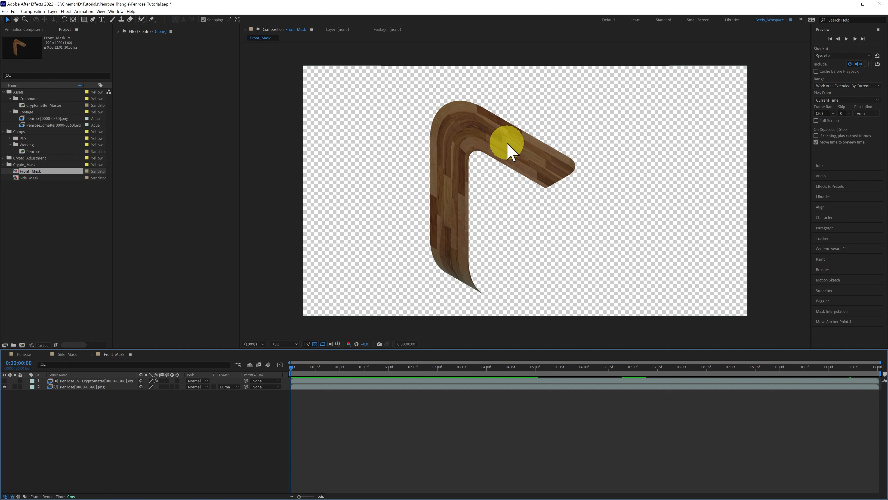
pyautogui.click(5, 386)
pyautogui.click(5, 381)
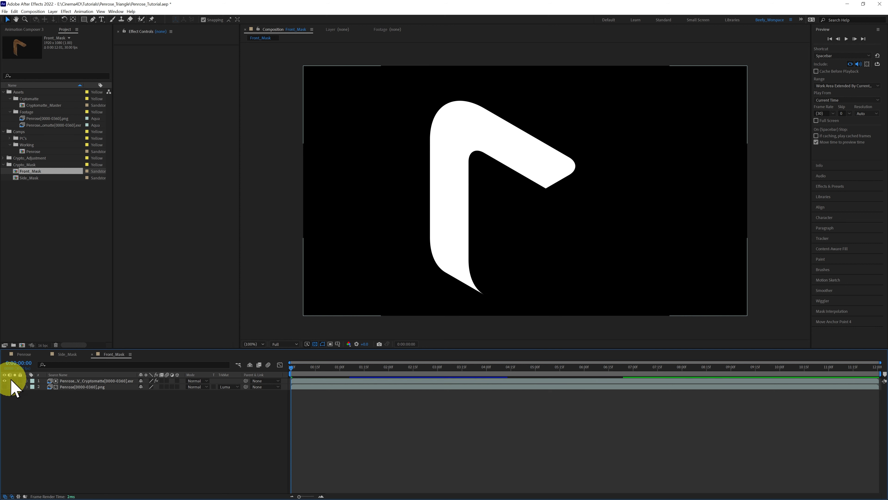
pyautogui.click(107, 381)
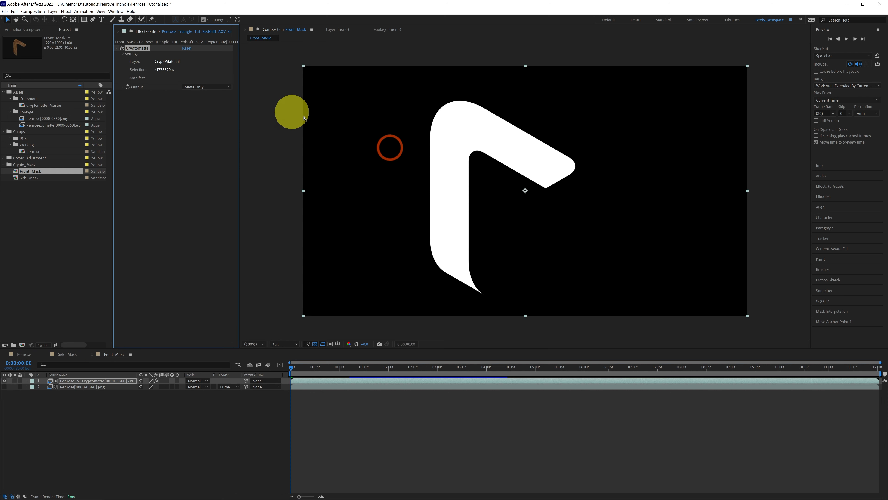
pyautogui.click(191, 87)
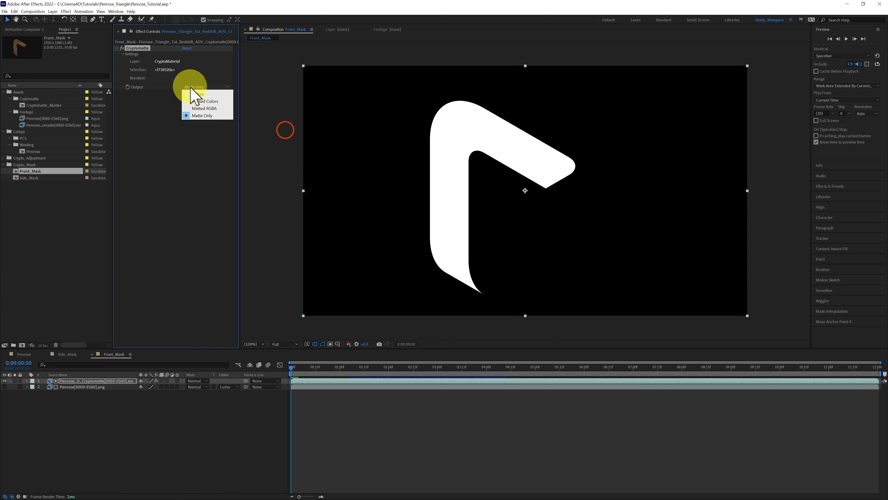
pyautogui.click(198, 95)
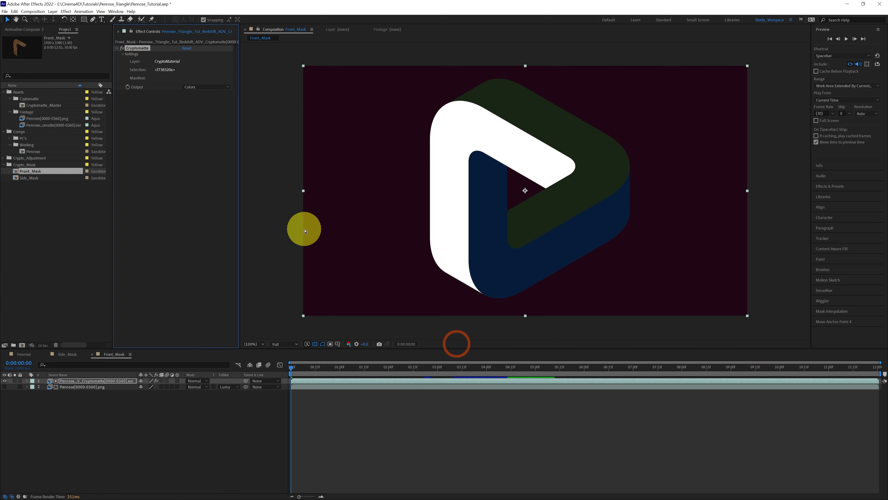
pyautogui.click(508, 276)
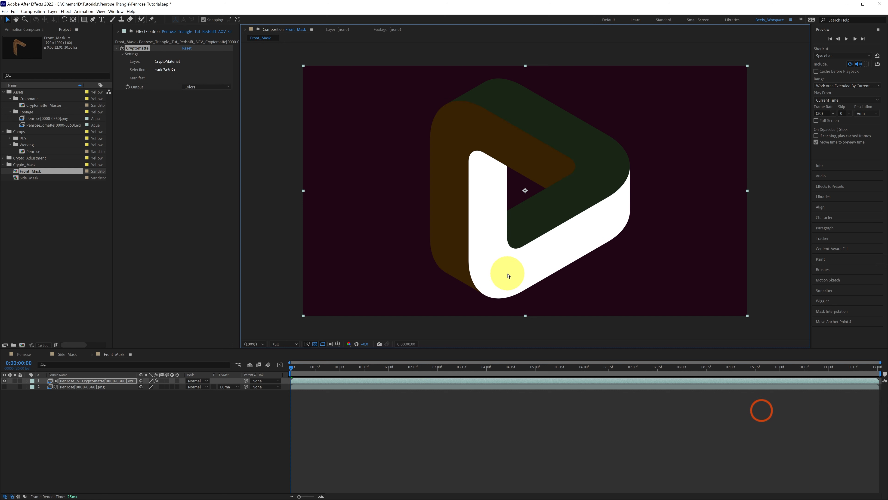
# Step: Set the Cryptomatte Output to Matte Only, hide that layer, show the PNG layer and check its Luma track matte
pyautogui.click(190, 88)
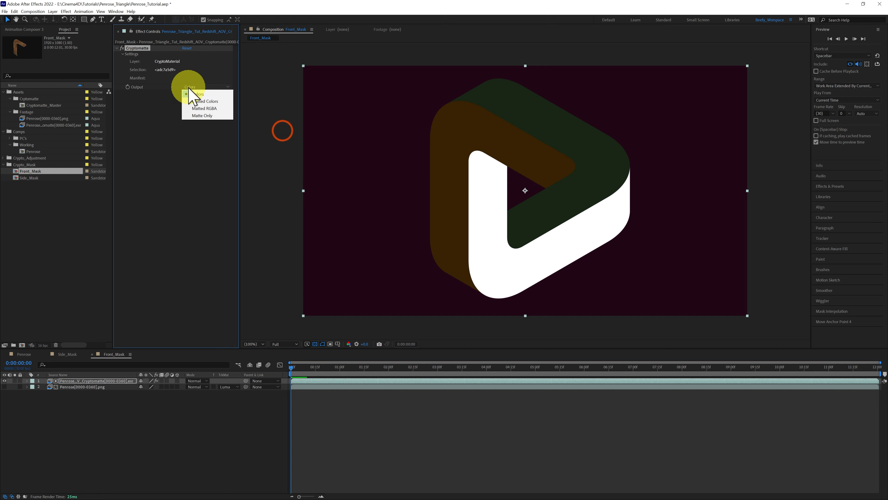
pyautogui.click(200, 116)
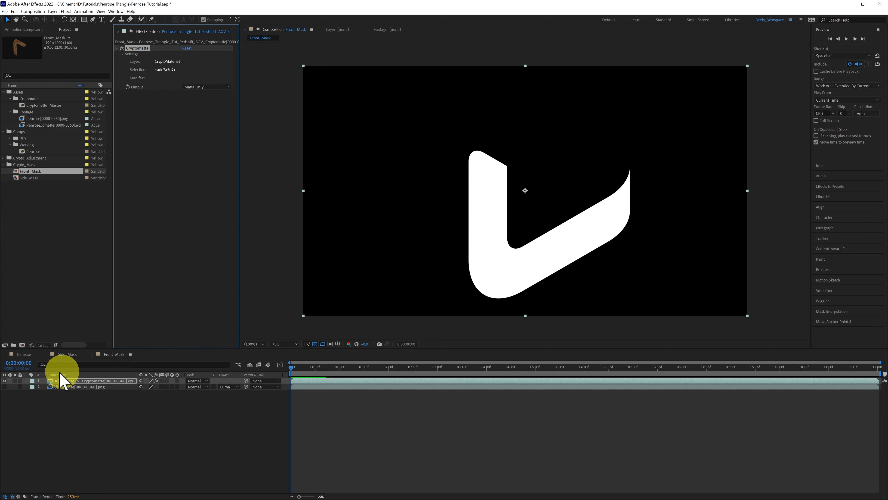
pyautogui.click(5, 380)
pyautogui.click(4, 386)
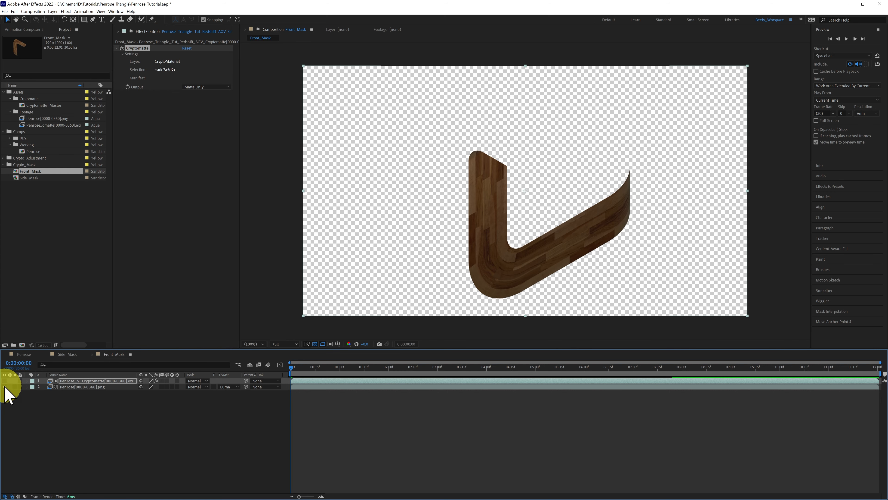
pyautogui.click(227, 386)
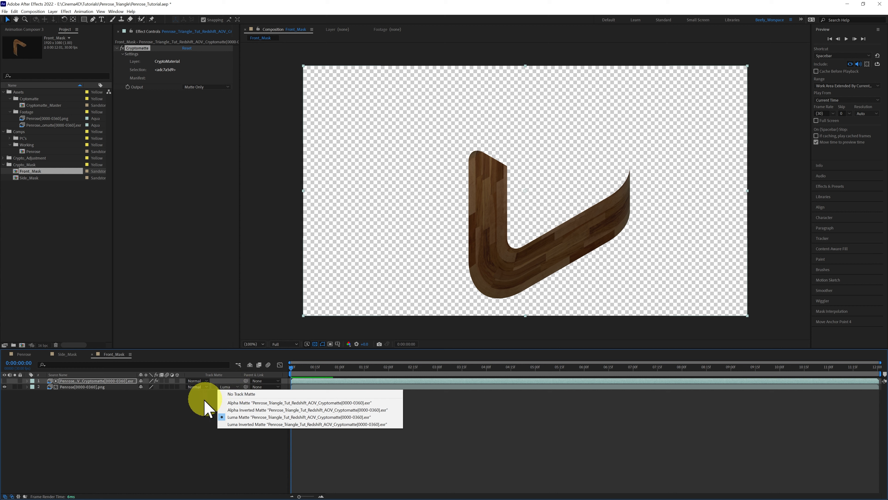
pyautogui.click(201, 408)
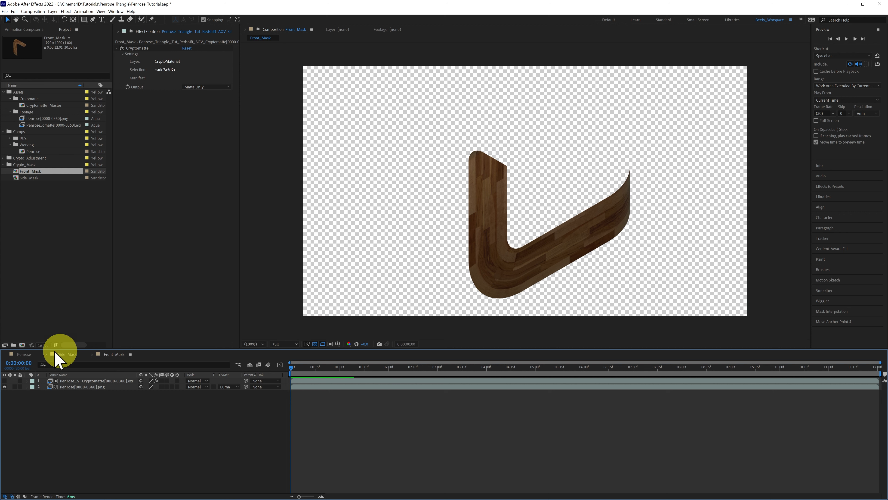
# Step: Add the Front_Mask composition to the Penrose composition as a layer above Side_Mask
pyautogui.click(24, 354)
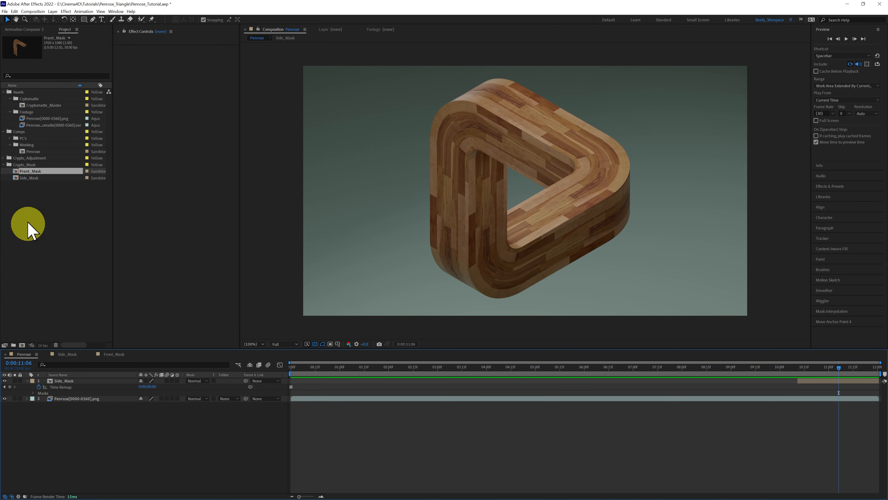
pyautogui.moveTo(17, 172); pyautogui.dragTo(50, 386)
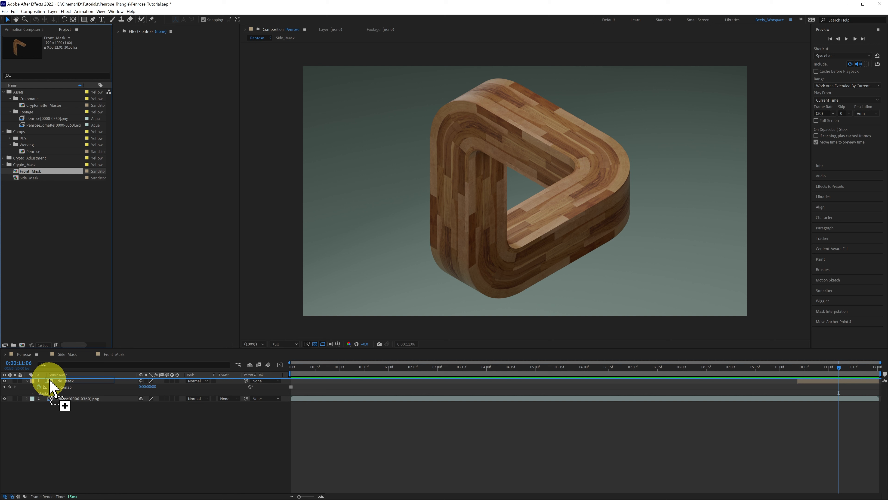
pyautogui.moveTo(51, 386); pyautogui.dragTo(50, 384)
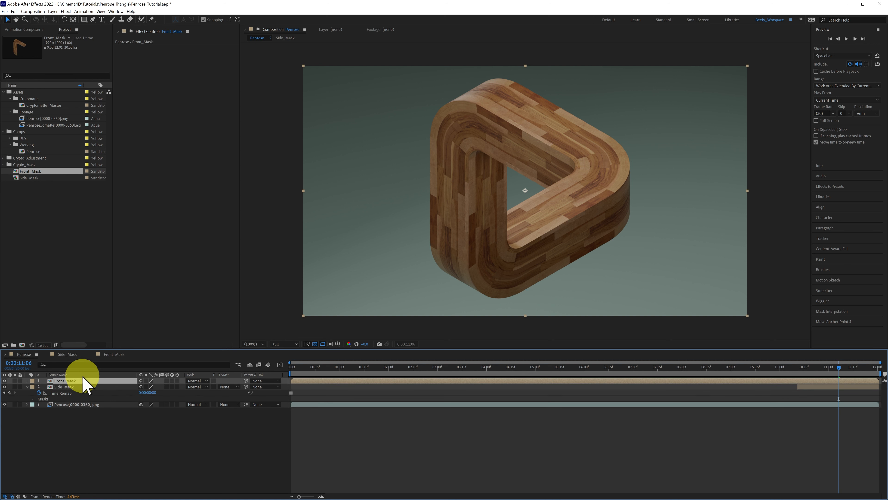
# Step: Hide the Side_Mask and PNG layers and scrub from the first frame to examine Front_Mask alone
pyautogui.press('Home')
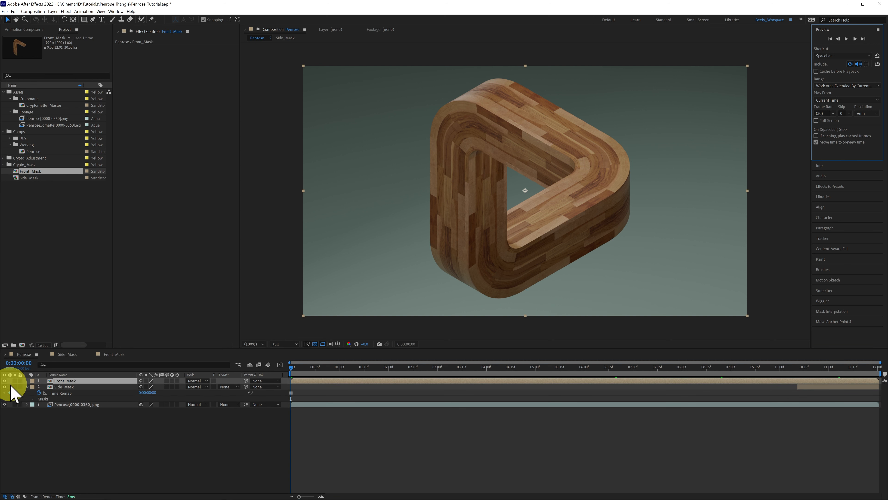
pyautogui.click(4, 387)
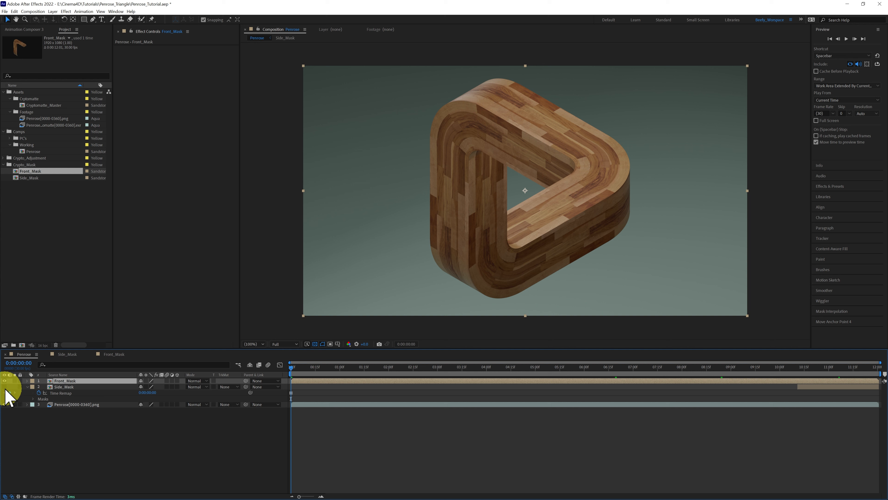
pyautogui.click(4, 404)
pyautogui.moveTo(315, 367); pyautogui.dragTo(546, 384)
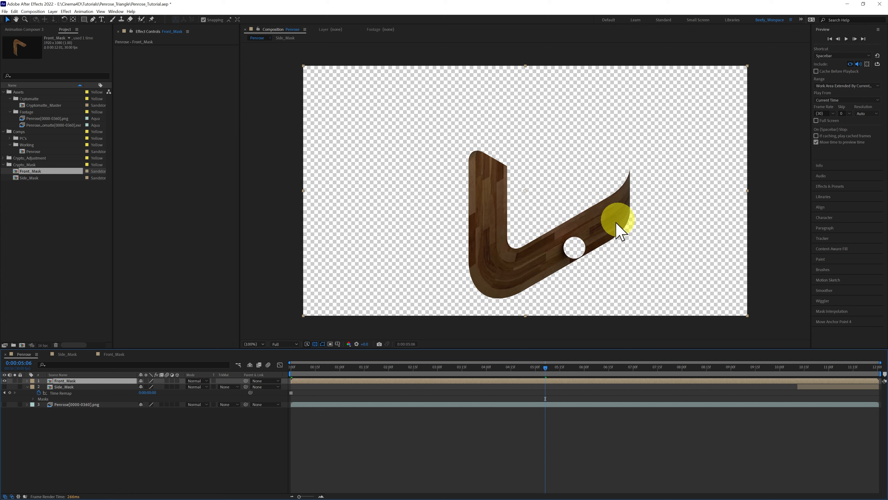
# Step: Freeze Front_Mask on its frame at 0:00:00:00, check it over time and restore the visibility of the other layers
pyautogui.click(831, 39)
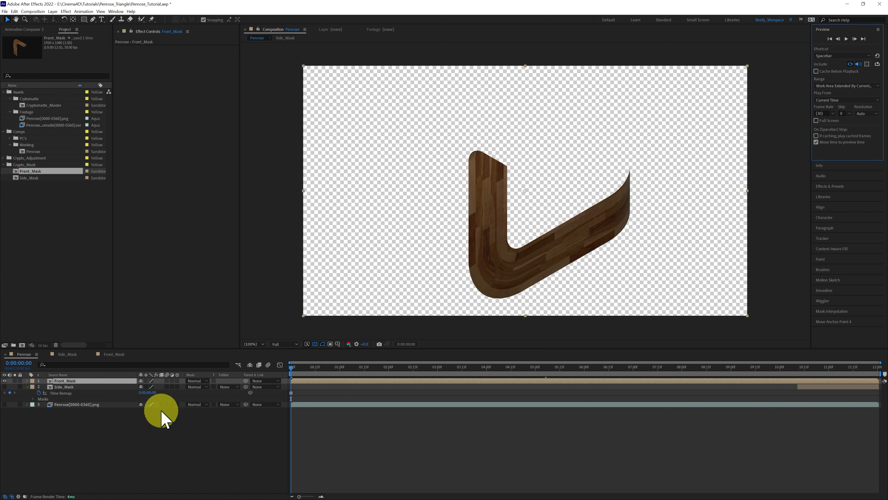
pyautogui.rightClick(75, 383)
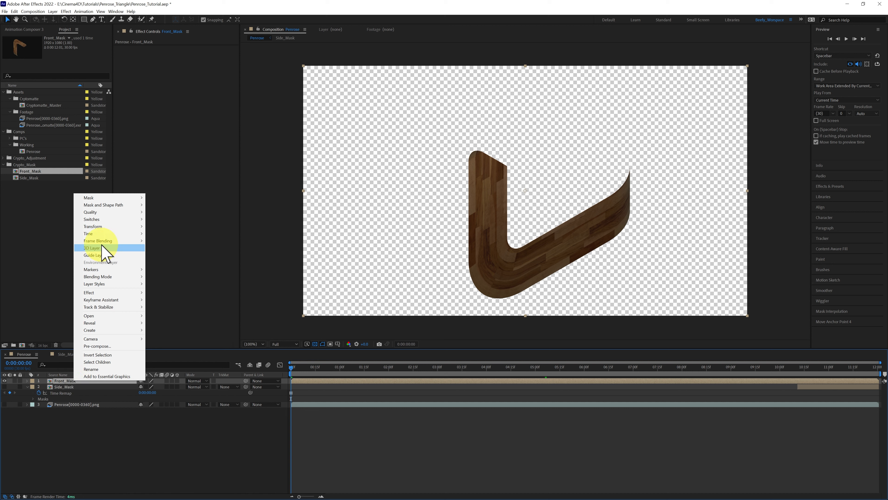
pyautogui.moveTo(103, 233)
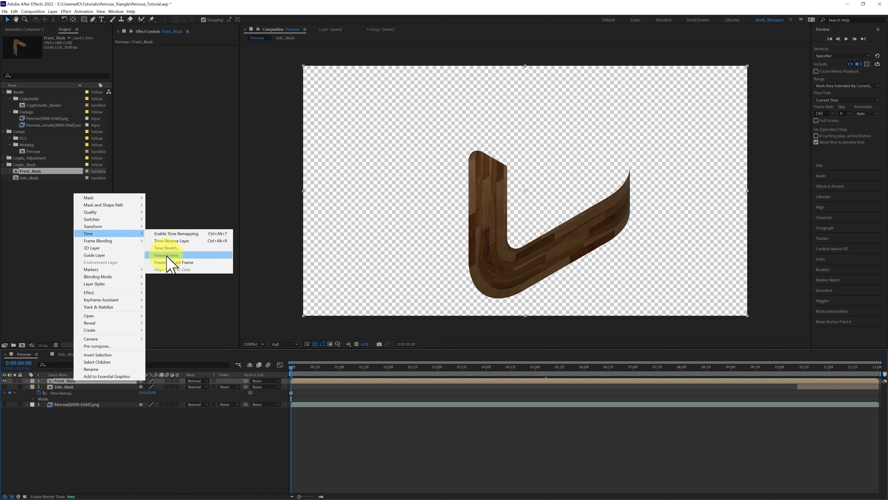
pyautogui.click(167, 256)
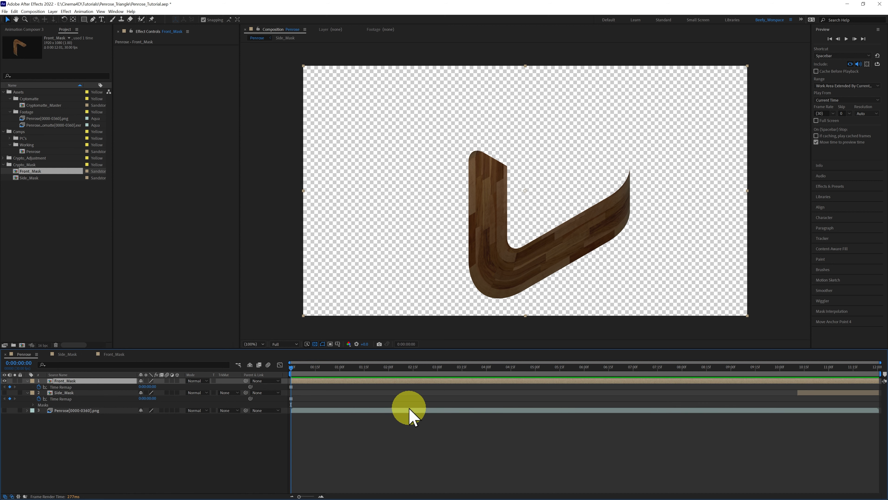
pyautogui.moveTo(292, 371); pyautogui.dragTo(605, 377)
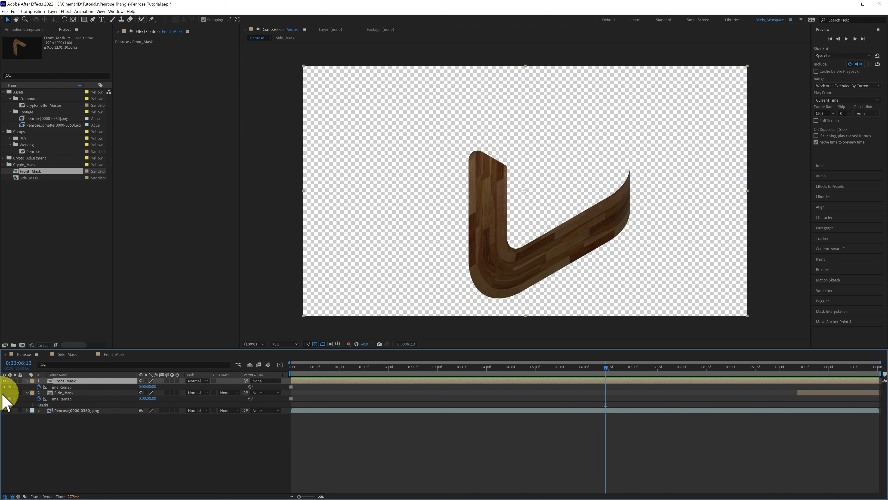
pyautogui.click(4, 410)
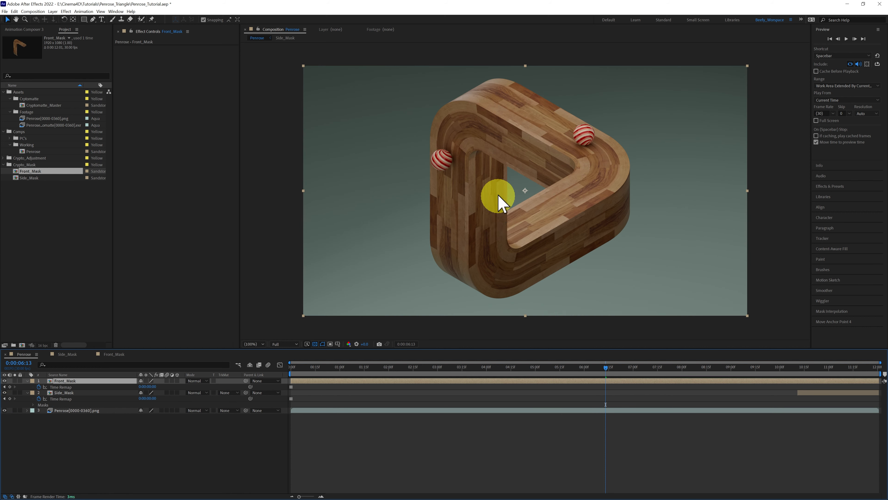
# Step: Hide Front_Mask to find where the balls are out of view, restore it and trim its start to 0:00:11:04
pyautogui.moveTo(607, 367); pyautogui.dragTo(753, 378)
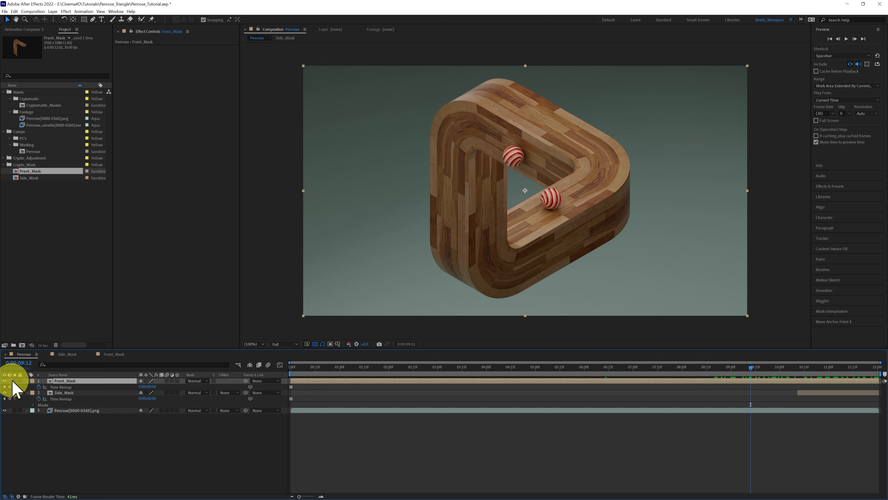
pyautogui.click(4, 384)
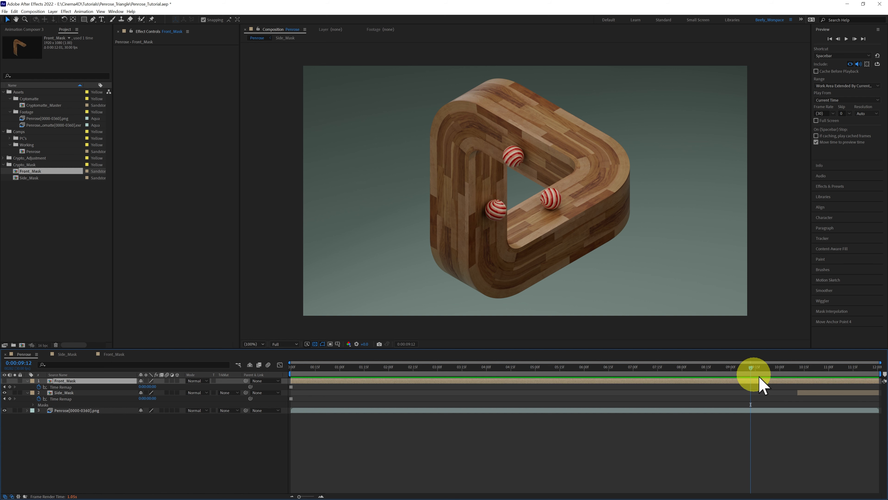
pyautogui.moveTo(750, 368); pyautogui.dragTo(825, 372)
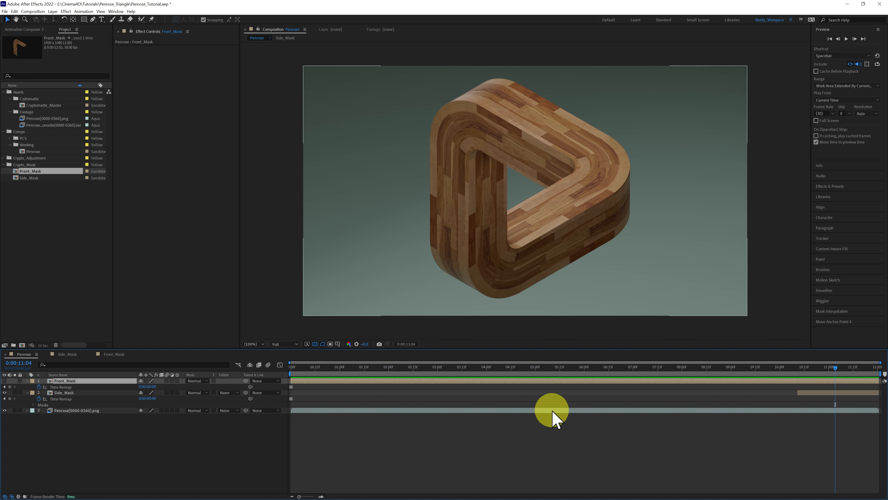
pyautogui.click(28, 382)
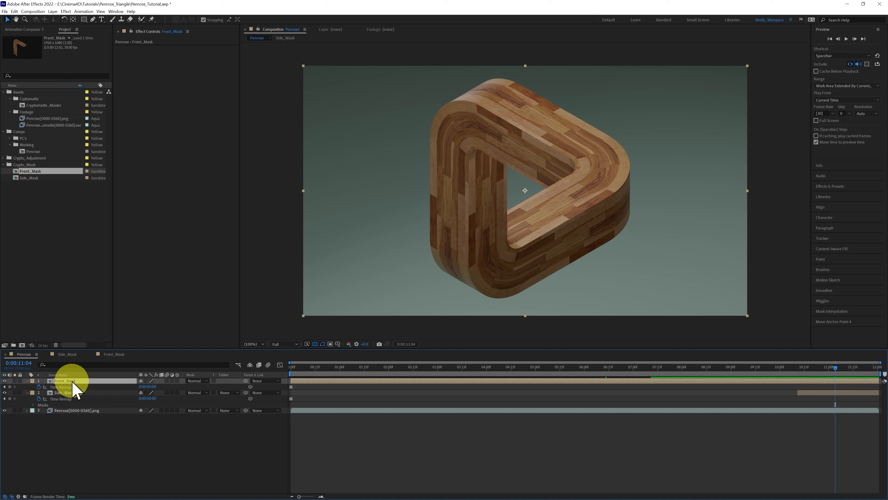
pyautogui.hotkey('alt', '[')
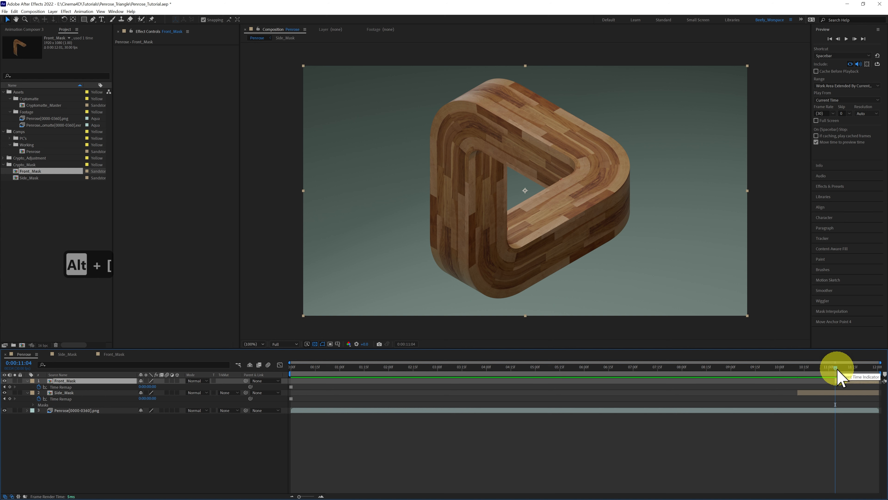
pyautogui.moveTo(836, 369)
pyautogui.mouseDown()
pyautogui.moveTo(815, 373)
pyautogui.moveTo(845, 373)
pyautogui.moveTo(806, 377)
pyautogui.moveTo(843, 377)
pyautogui.moveTo(818, 377)
pyautogui.moveTo(843, 377)
pyautogui.moveTo(819, 378)
pyautogui.moveTo(839, 378)
pyautogui.moveTo(824, 388)
pyautogui.moveTo(836, 379)
pyautogui.mouseUp()
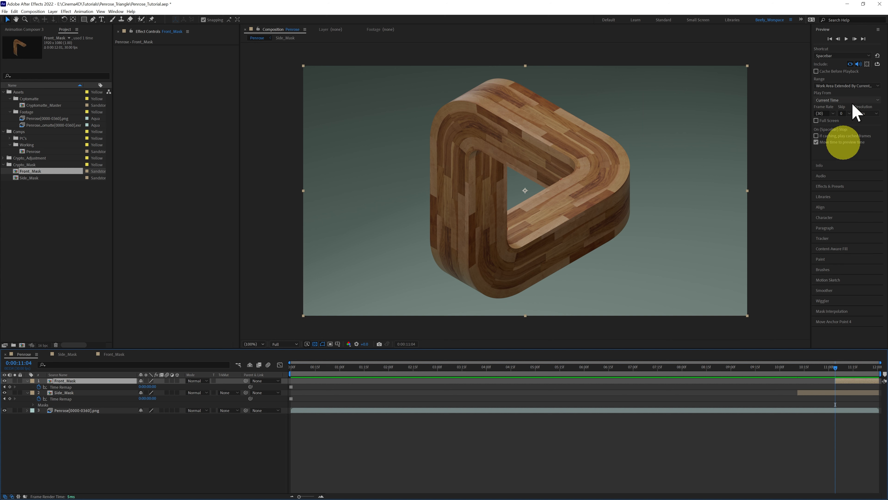
# Step: Keyframe Front_Mask's Opacity to 100% at 0:00:12:00 and 0% at 0:00:11:04, and preview the animation from the start
pyautogui.click(864, 39)
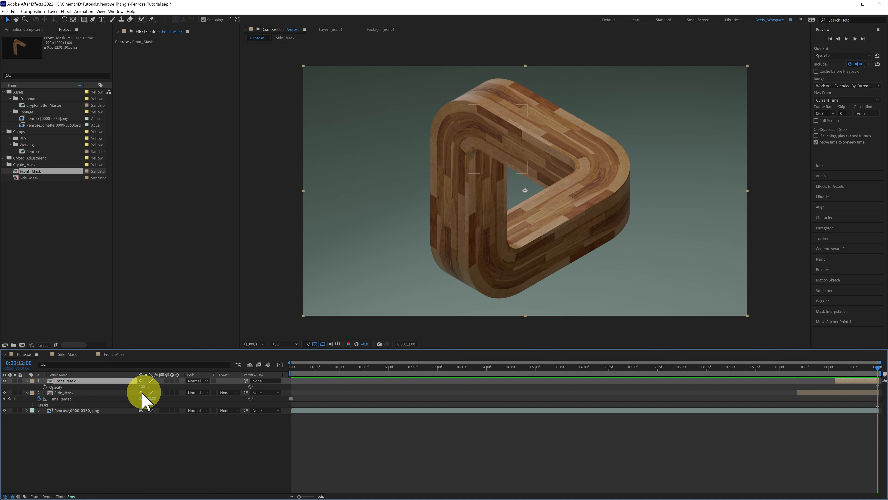
pyautogui.click(44, 387)
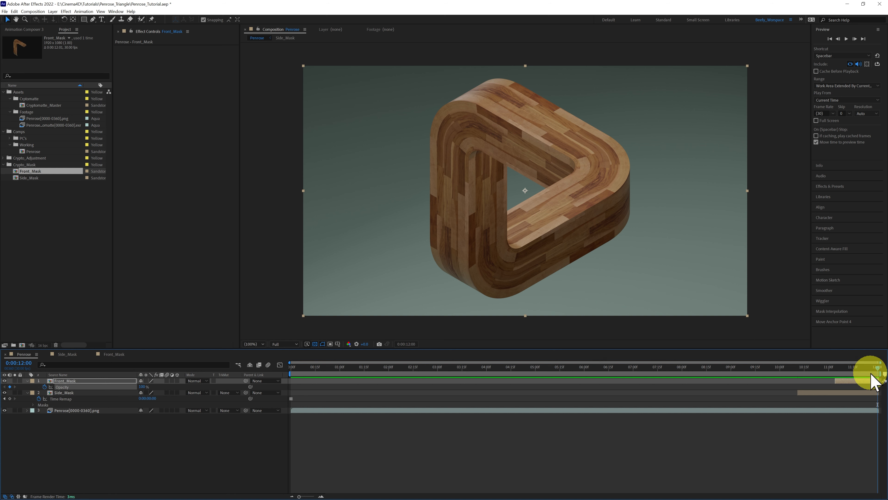
pyautogui.moveTo(878, 370); pyautogui.dragTo(842, 381)
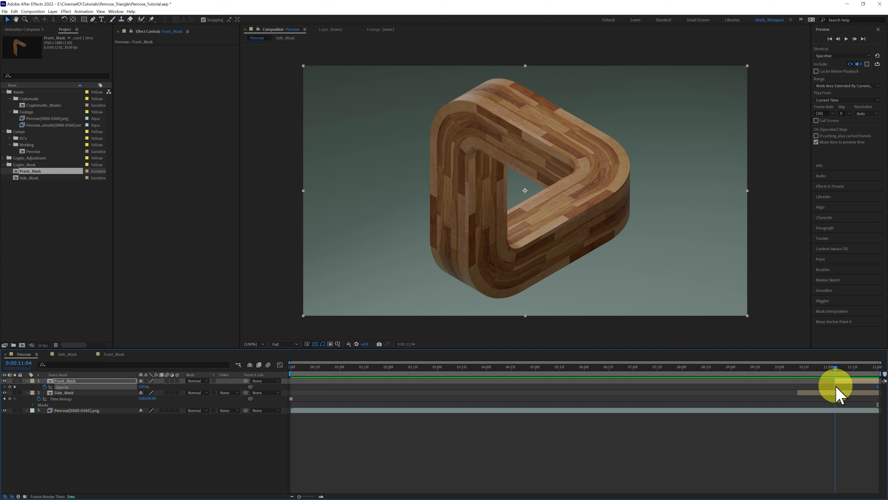
pyautogui.moveTo(142, 387); pyautogui.dragTo(45, 391)
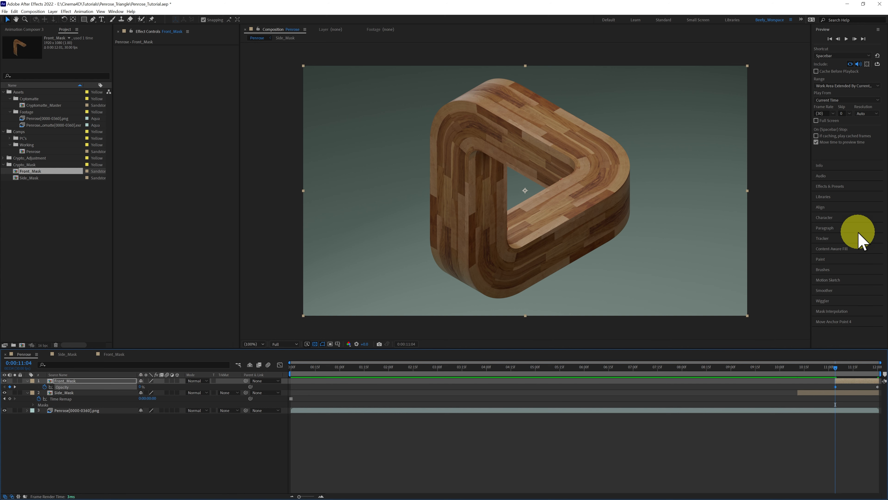
pyautogui.click(829, 39)
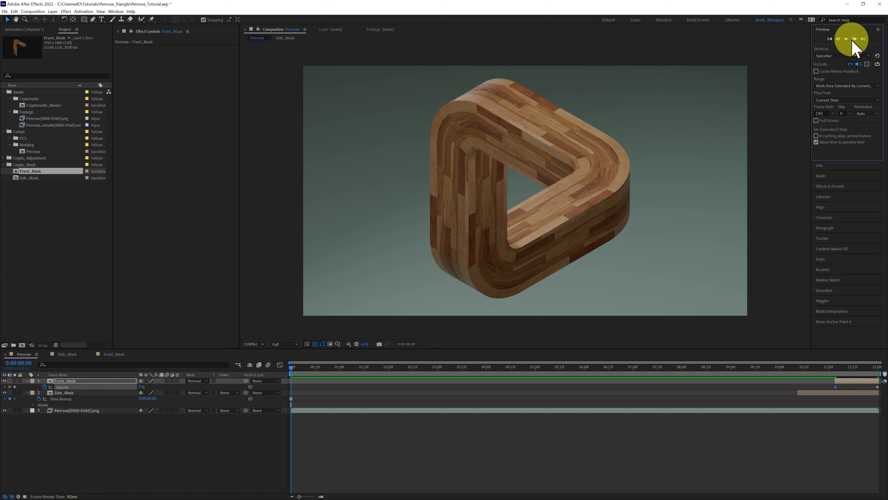
pyautogui.click(846, 38)
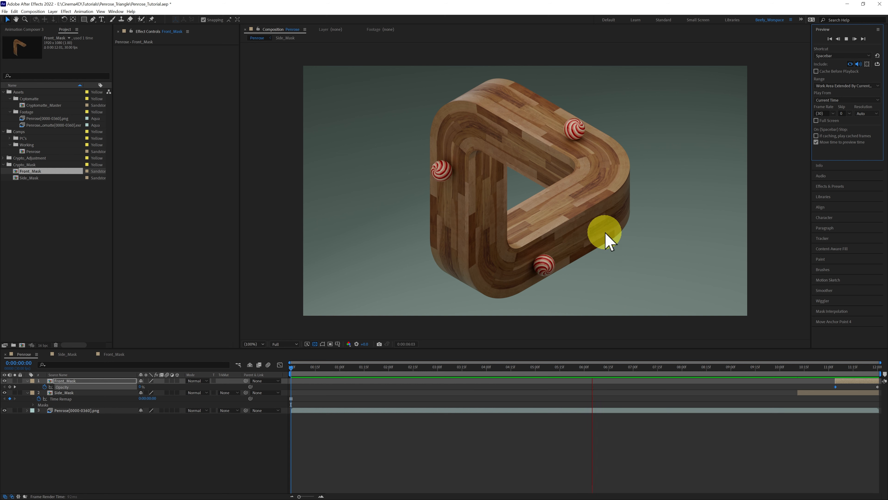
# Step: Duplicate the Front_Mask composition in the project, move the copy into the Crypto_Adjustment folder and rename it Front_Adjust
pyautogui.click(846, 39)
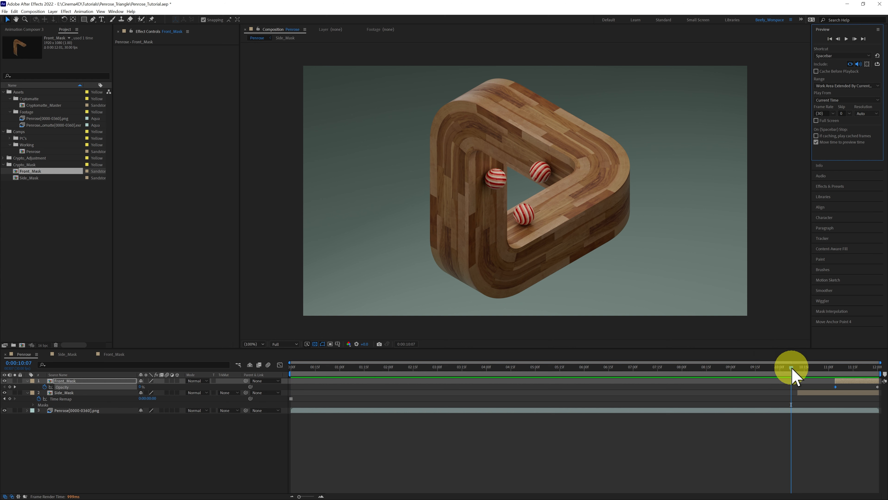
pyautogui.moveTo(791, 368); pyautogui.dragTo(612, 381)
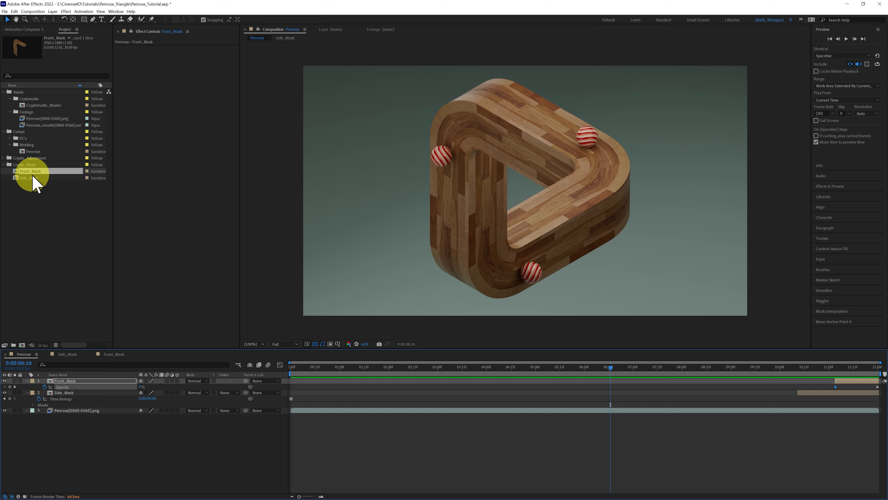
pyautogui.click(17, 172)
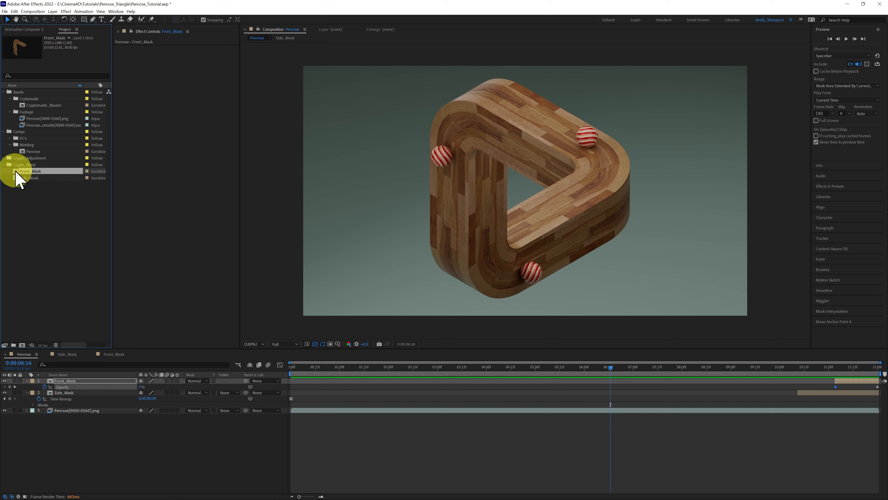
pyautogui.hotkey('ctrl', 'd')
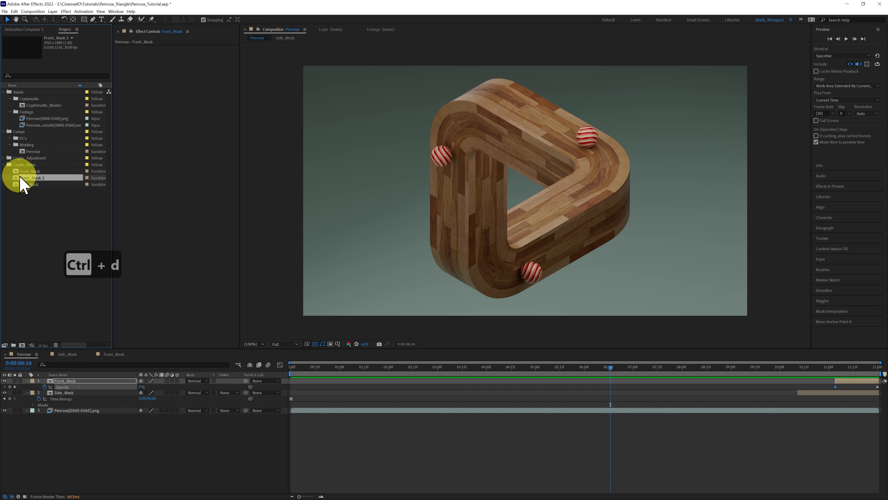
pyautogui.moveTo(17, 183); pyautogui.dragTo(25, 162)
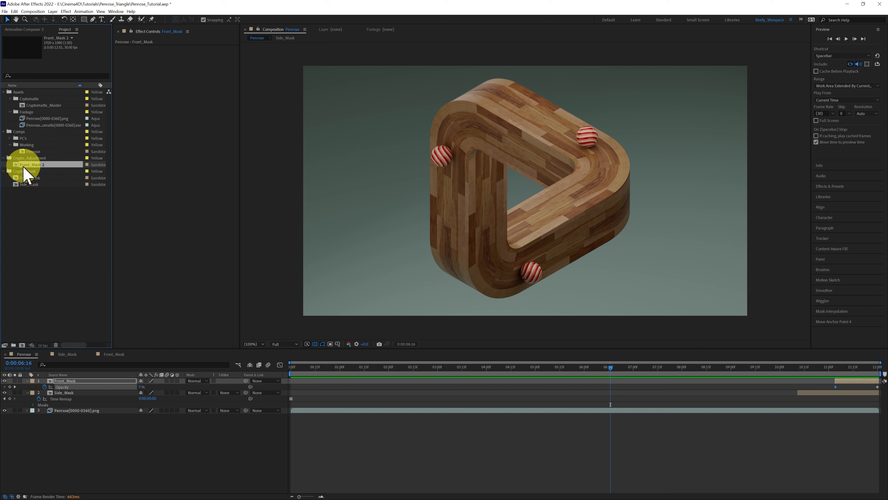
pyautogui.rightClick(36, 164)
pyautogui.click(53, 269)
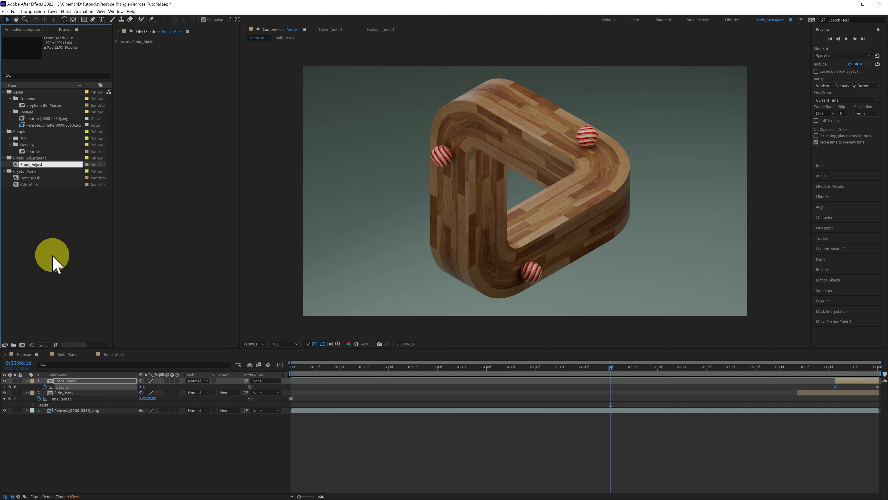
pyautogui.click(56, 265)
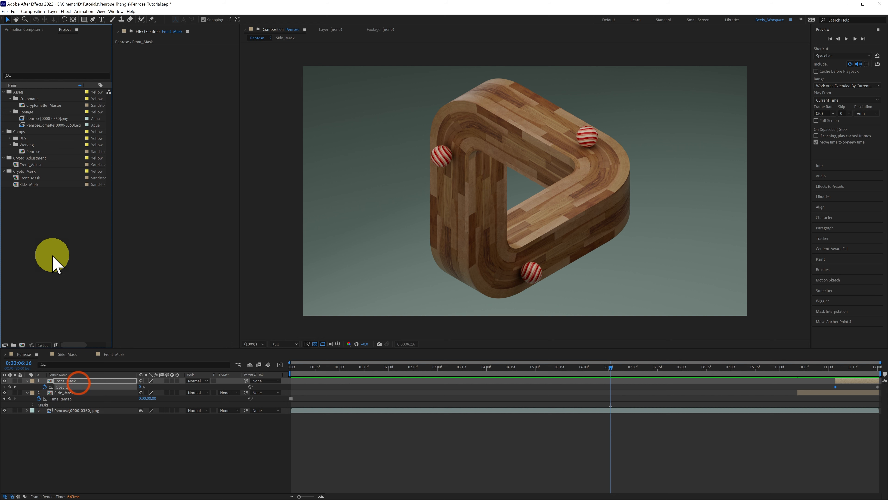
# Step: Open the Front_Adjust composition, delete its Penrose PNG layer and make the Cryptomatte EXR layer visible
pyautogui.doubleClick(21, 165)
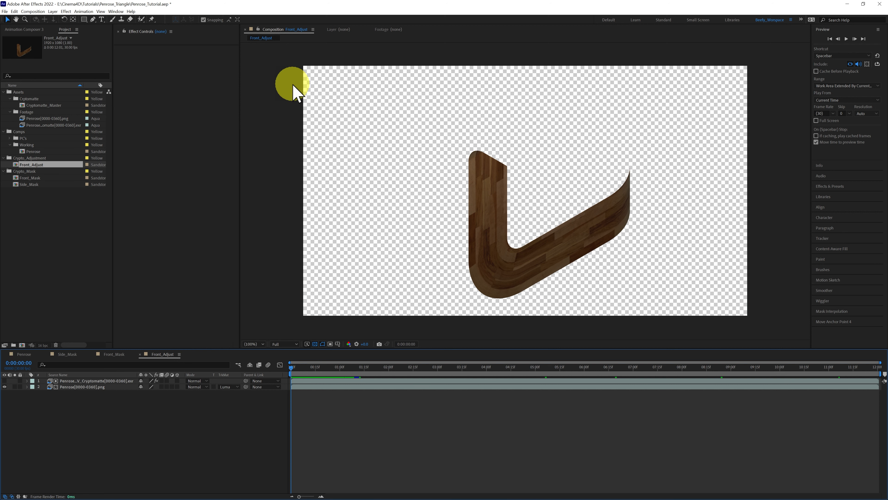
pyautogui.click(75, 387)
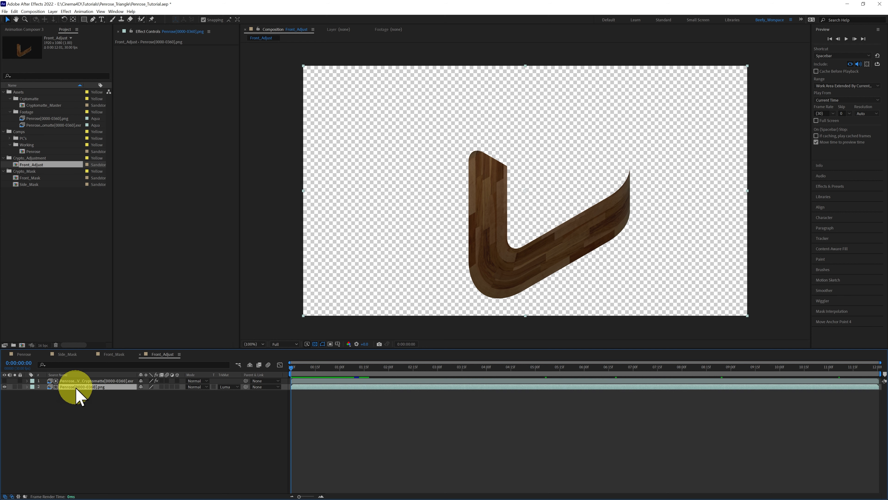
pyautogui.press('Delete')
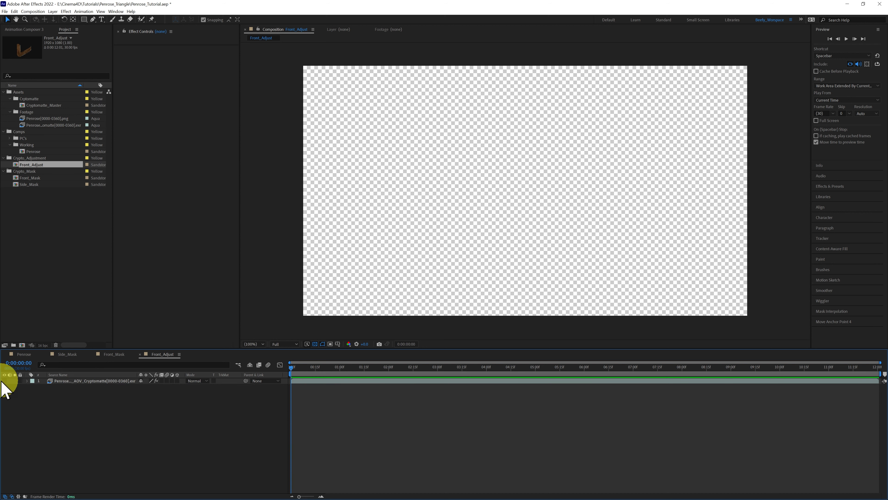
pyautogui.click(4, 381)
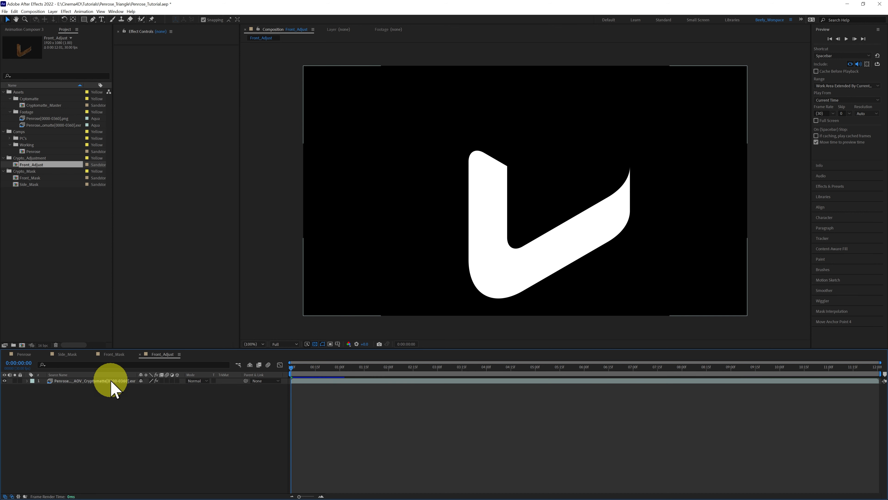
# Step: Set the Cryptomatte effect's Output on the EXR layer in Front_Adjust to Matted RGBA
pyautogui.click(109, 381)
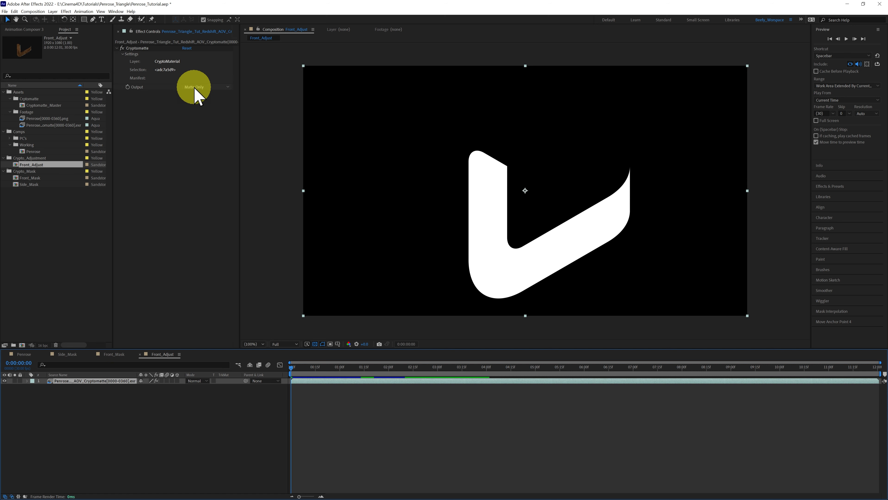
pyautogui.click(206, 88)
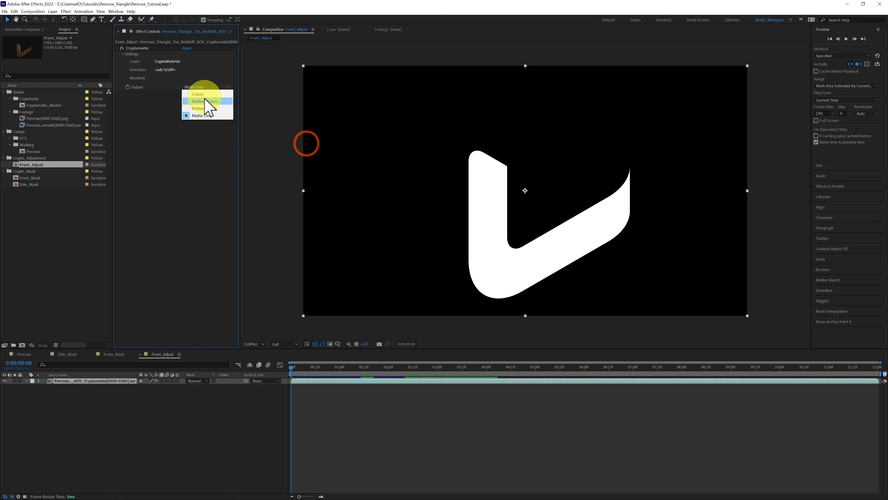
pyautogui.click(205, 108)
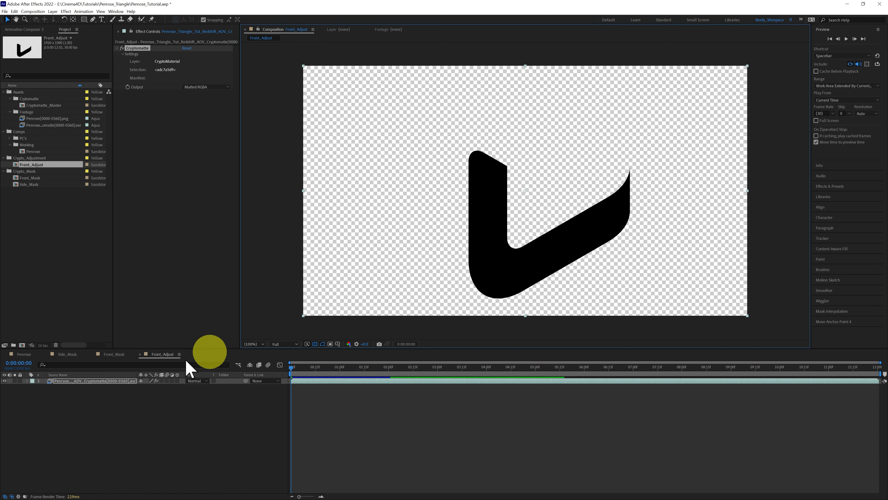
# Step: Add Front_Adjust above all layers in the Penrose composition, preview it from the start and turn it into an adjustment layer
pyautogui.click(25, 354)
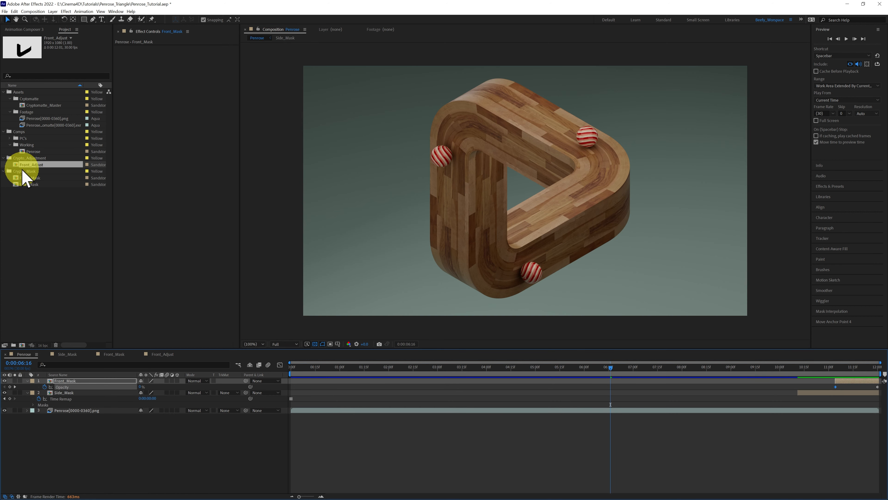
pyautogui.moveTo(16, 168); pyautogui.dragTo(46, 380)
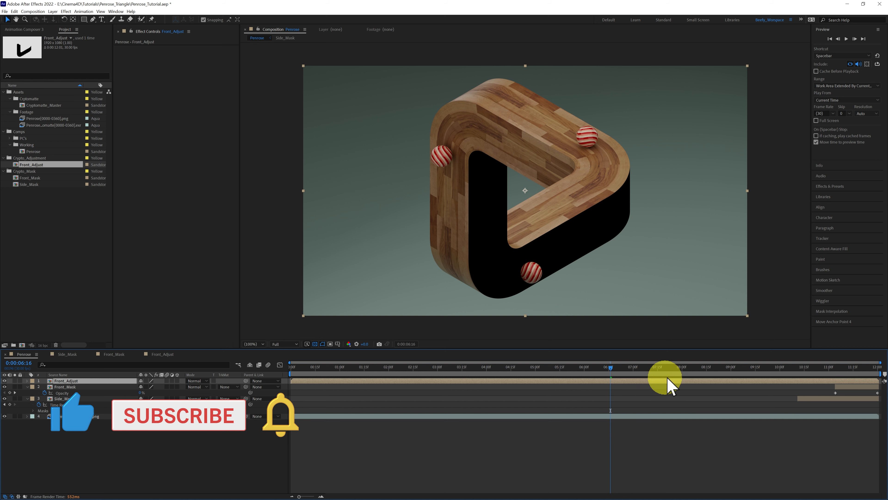
pyautogui.moveTo(610, 373); pyautogui.dragTo(252, 381)
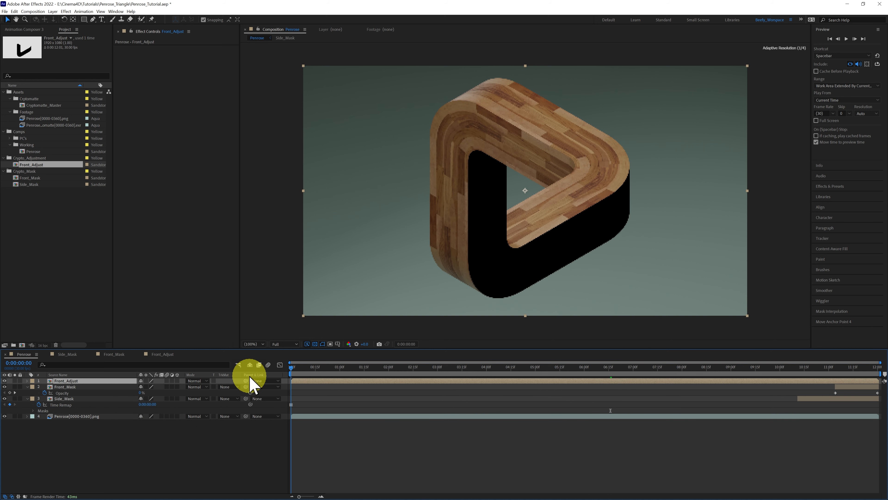
pyautogui.click(846, 39)
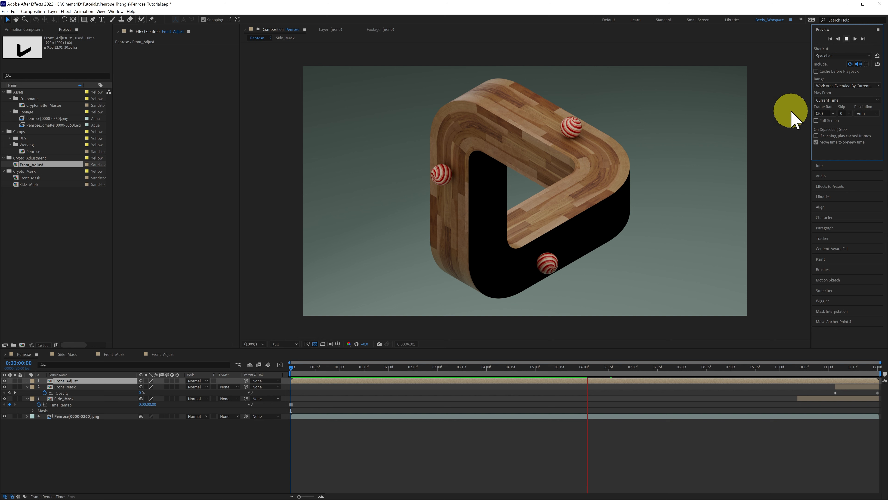
pyautogui.click(69, 383)
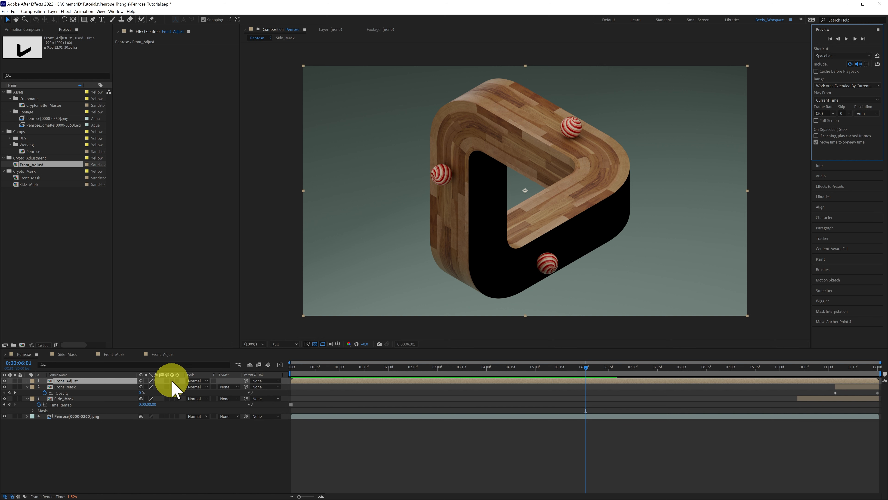
pyautogui.click(172, 381)
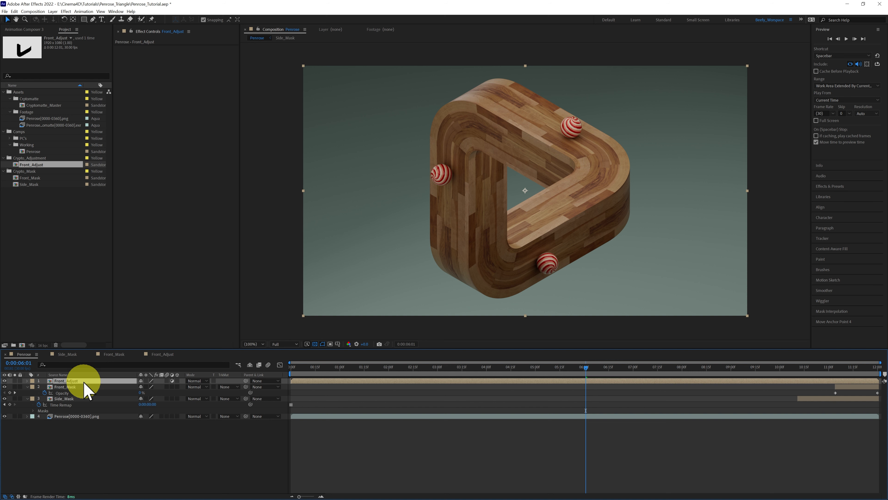
# Step: Try a Hue/Saturation effect on Front_Adjust that shifts the Master Hue toward green, and delete the effect
pyautogui.hotkey('ctrl', 'space')
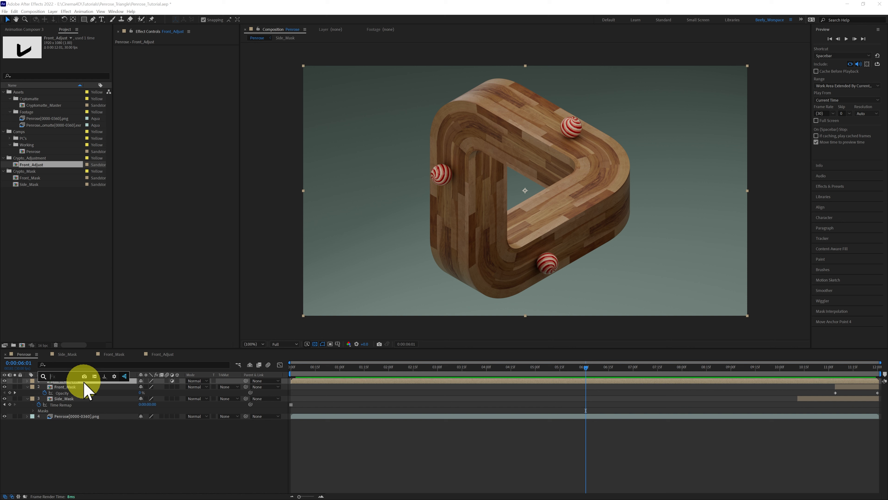
pyautogui.write('hue')
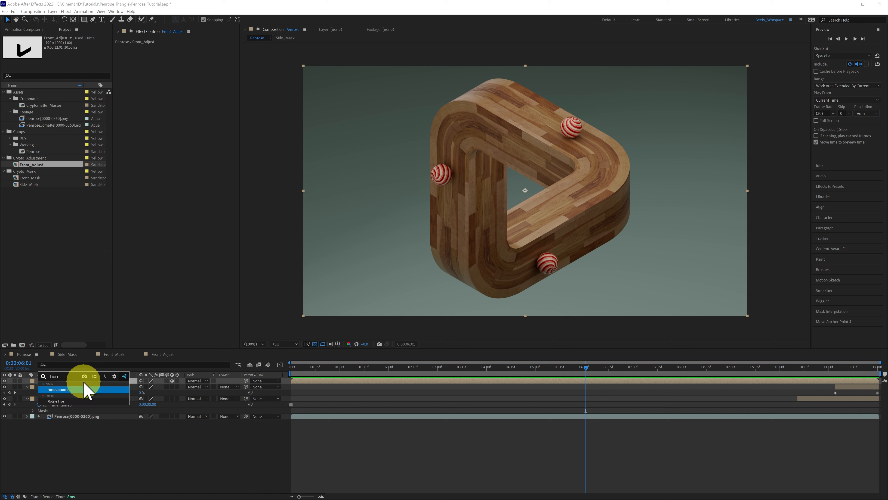
pyautogui.click(66, 390)
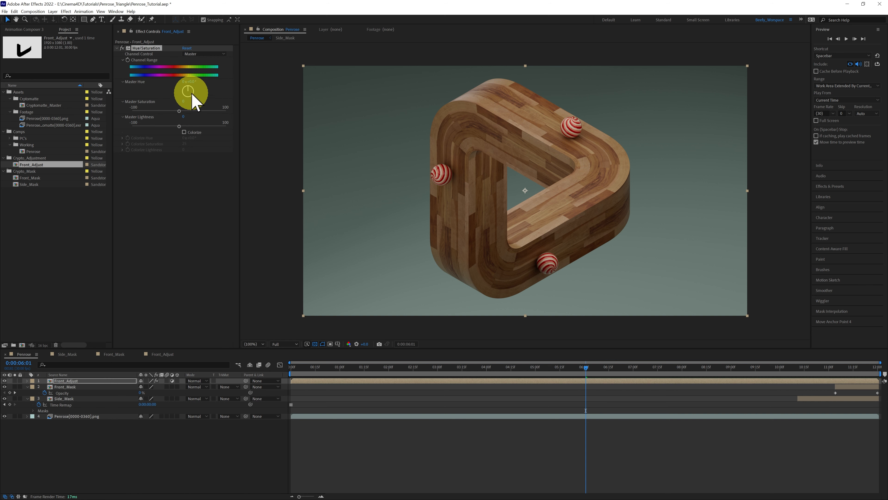
pyautogui.moveTo(192, 81); pyautogui.dragTo(207, 82)
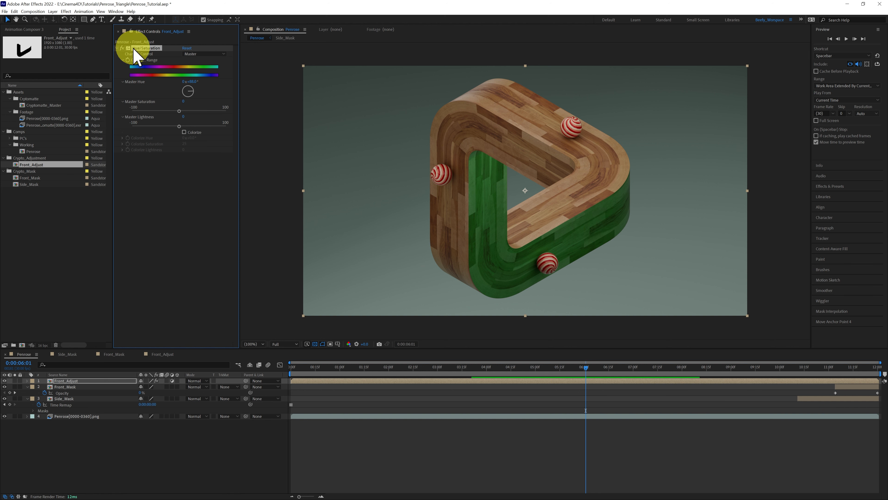
pyautogui.press('Delete')
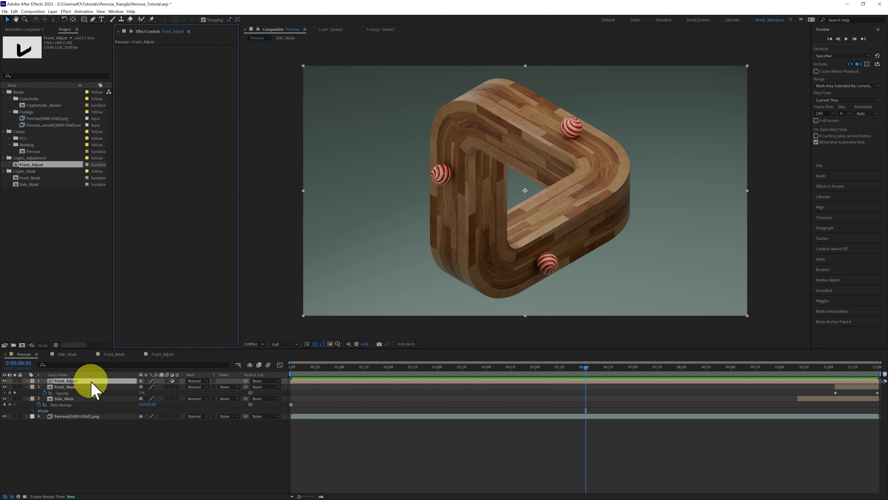
# Step: Apply a Curves effect to Front_Adjust and shape the RGB curve with one point in the shadows and one in the highlights
pyautogui.hotkey('ctrl', 'space')
pyautogui.write('curve')
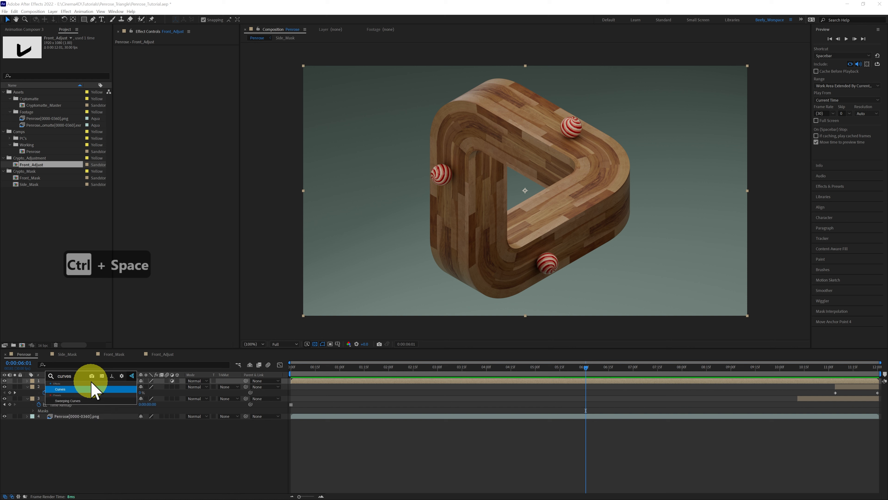
pyautogui.click(68, 390)
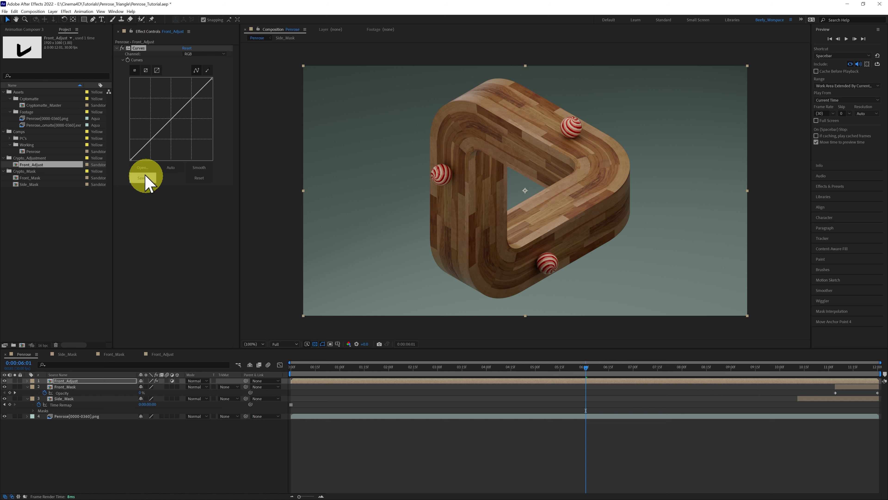
pyautogui.click(148, 143)
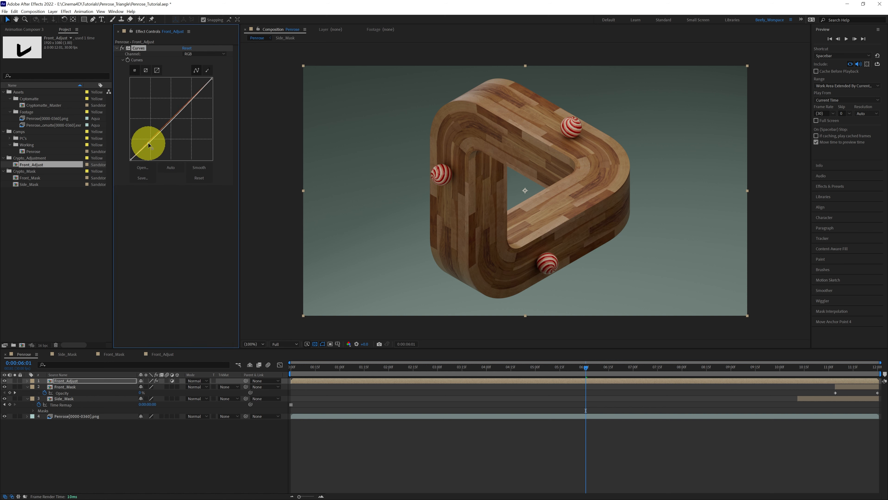
pyautogui.click(187, 112)
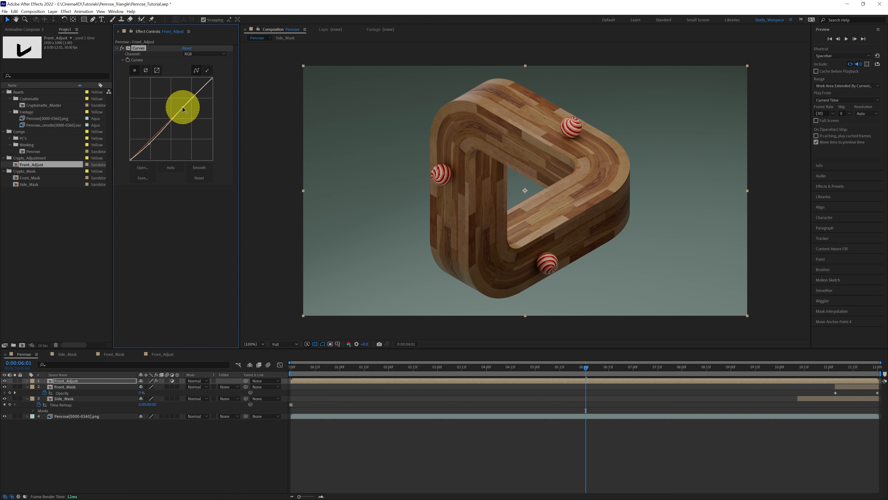
pyautogui.moveTo(149, 144); pyautogui.dragTo(150, 146)
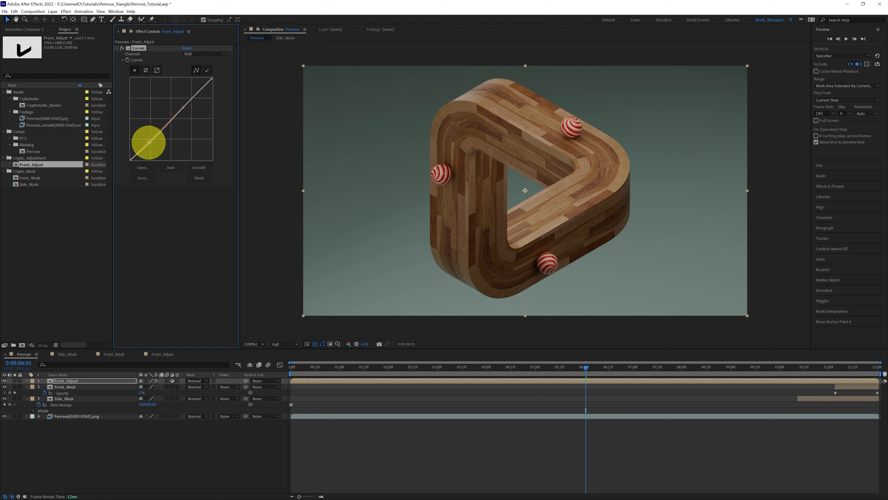
# Step: Compare the front face with Curves off and on, and preview the Penrose composition from the first frame
pyautogui.click(122, 49)
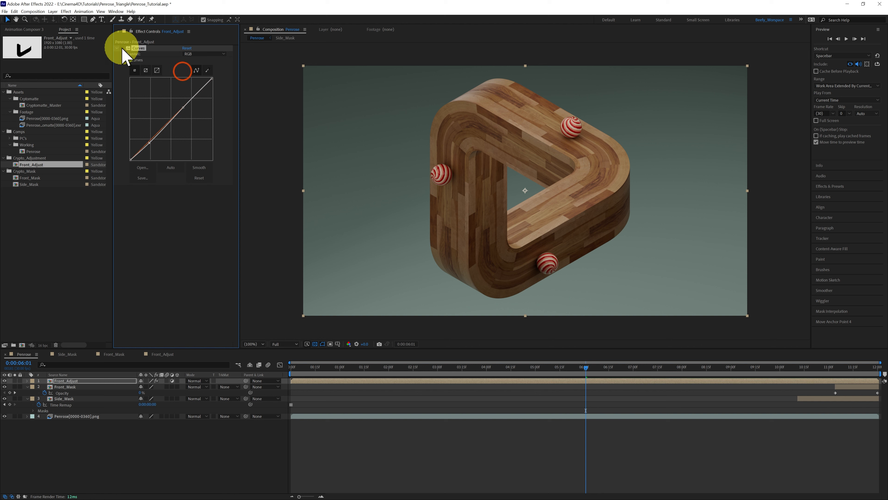
pyautogui.click(122, 49)
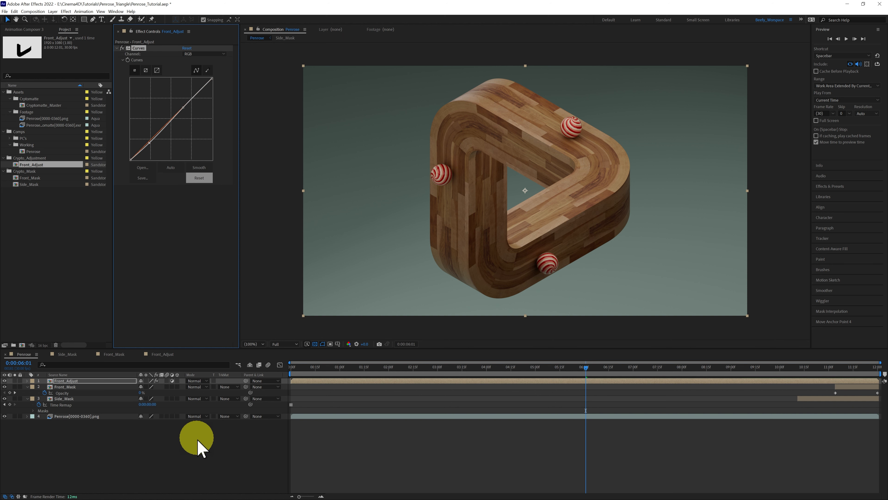
pyautogui.click(203, 451)
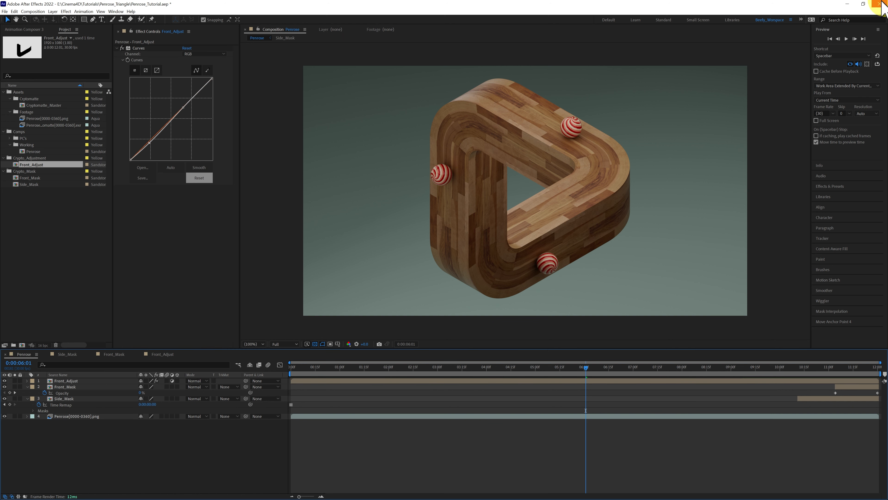
pyautogui.click(829, 39)
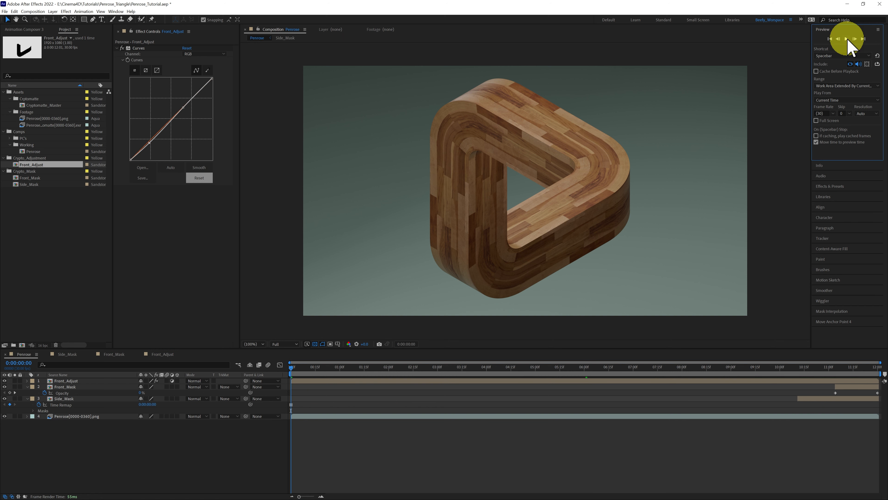
pyautogui.click(848, 39)
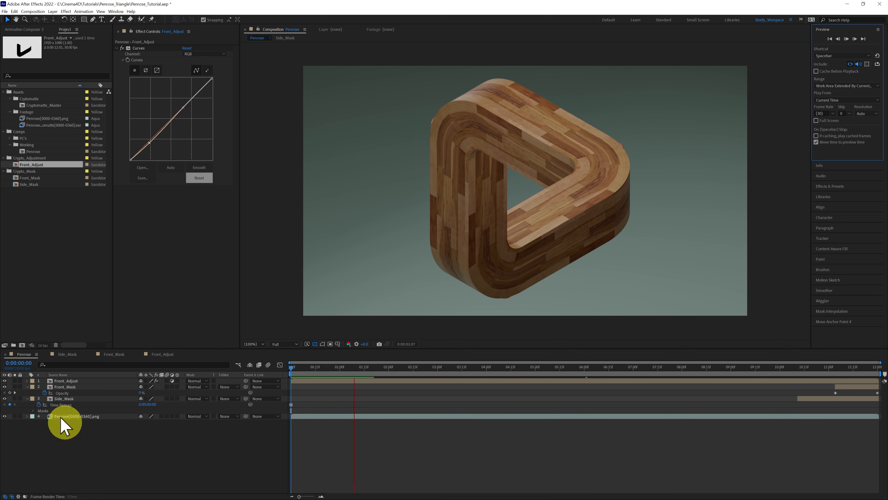